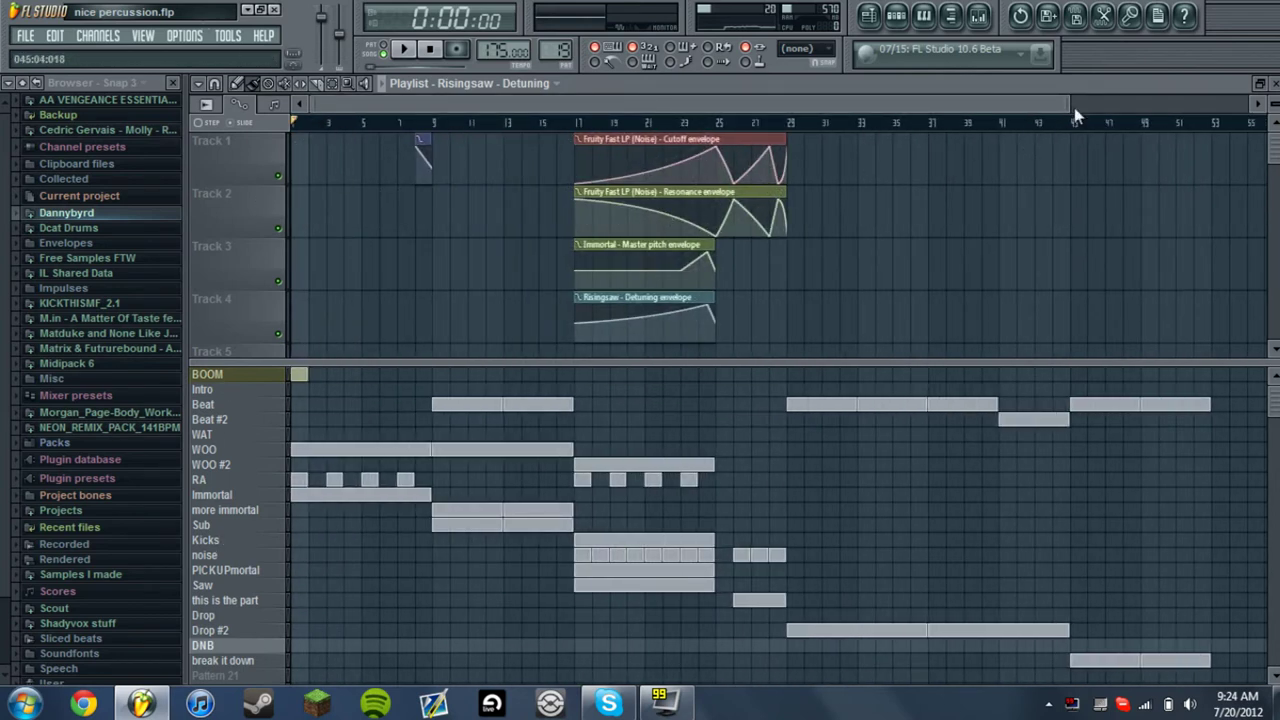
# Look over the whole arrangement in the playlist, select the BOOM pattern and play it
pyautogui.moveTo(1067, 101); pyautogui.dragTo(1278, 202)
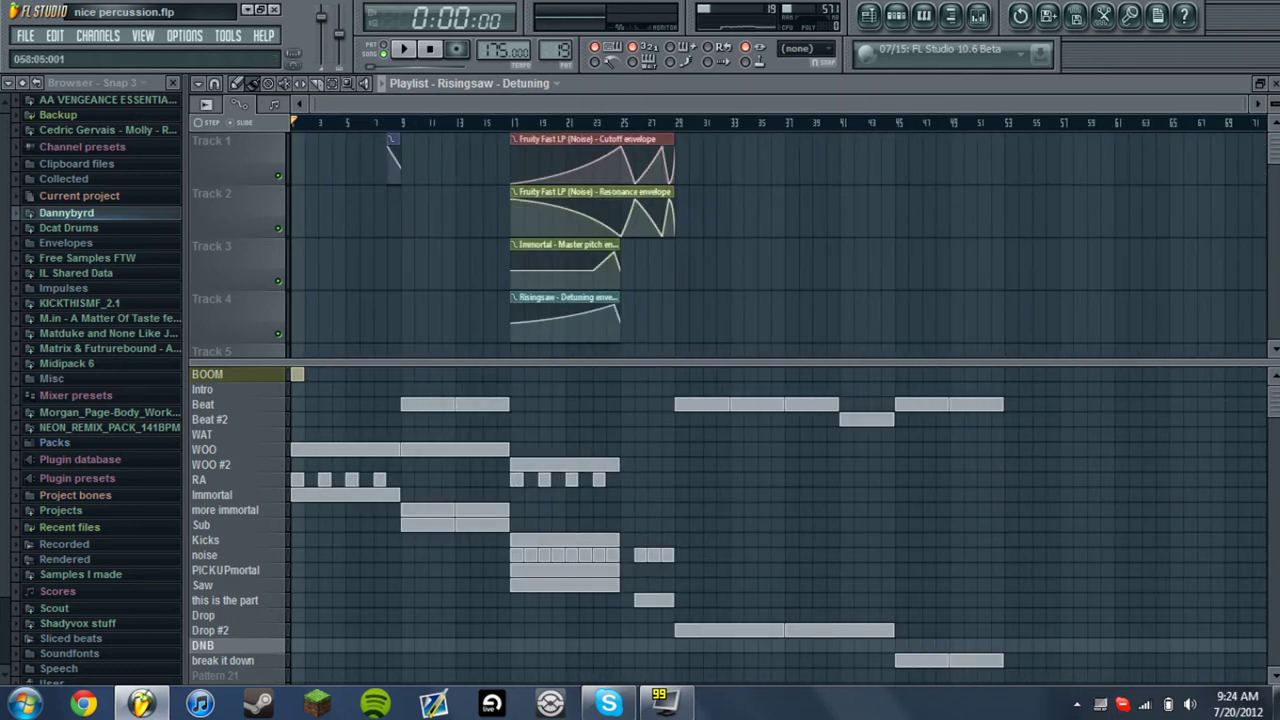
pyautogui.moveTo(1246, 104); pyautogui.dragTo(633, 425)
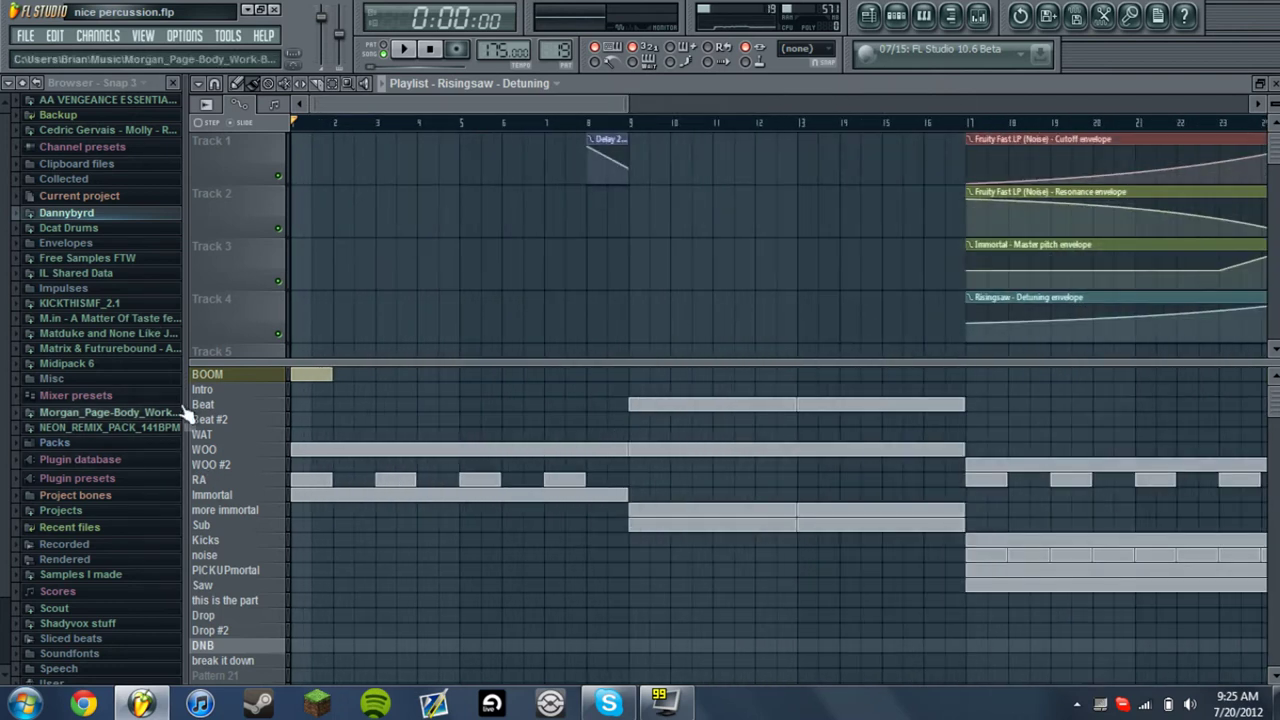
pyautogui.click(233, 452)
pyautogui.click(225, 372)
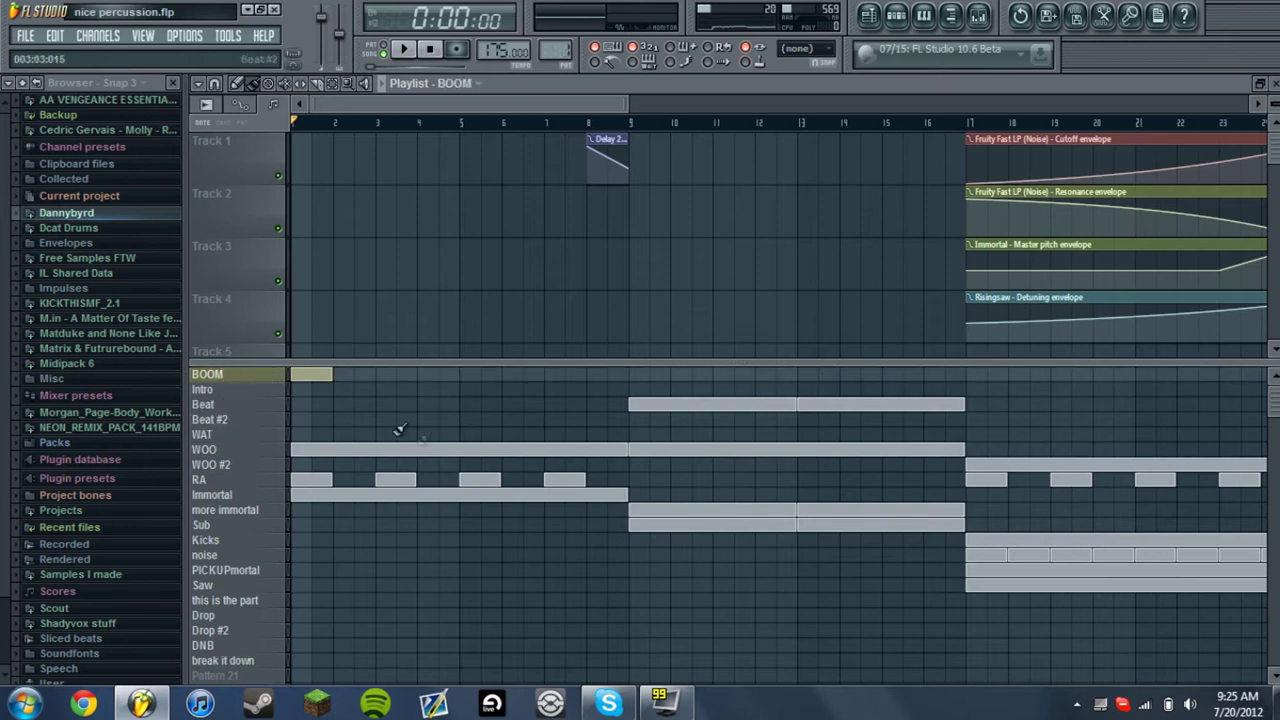
pyautogui.scroll(-4, 450, 433)
pyautogui.scroll(4, 474, 435)
pyautogui.press('space')
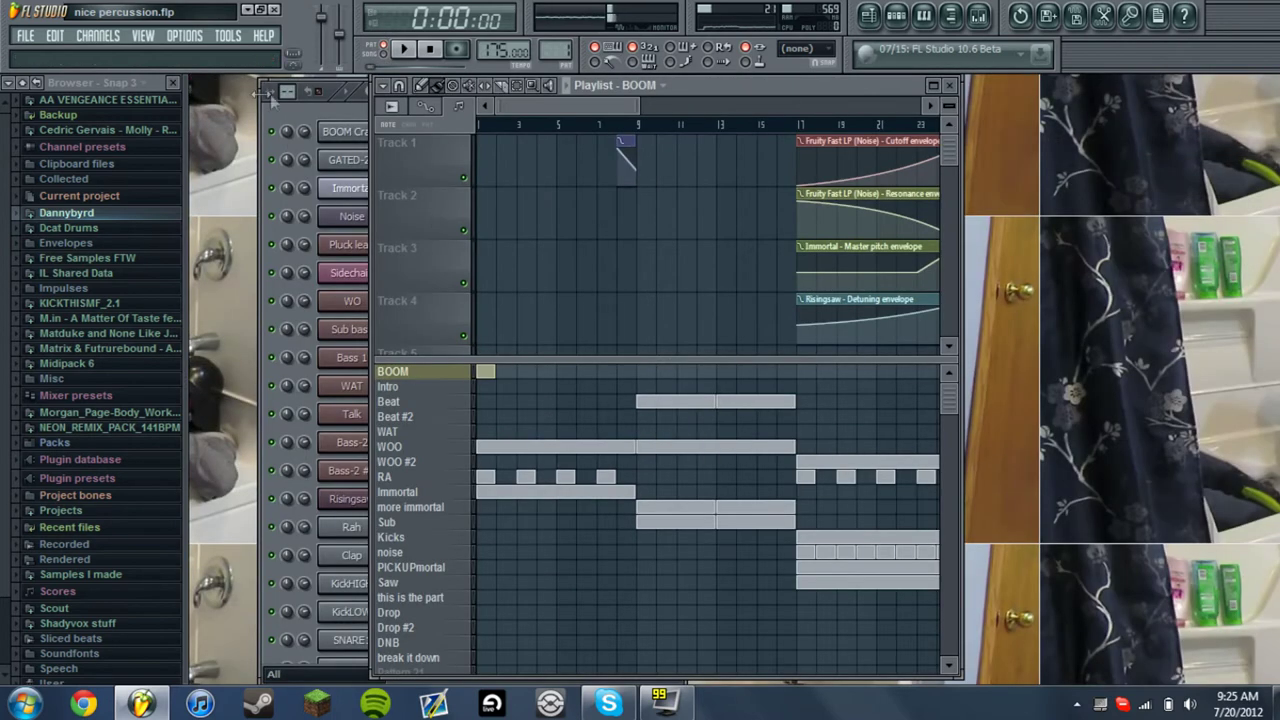
# Examine the sample and instrument envelope settings of the GATED-23 channel in the step sequencer
pyautogui.click(271, 97)
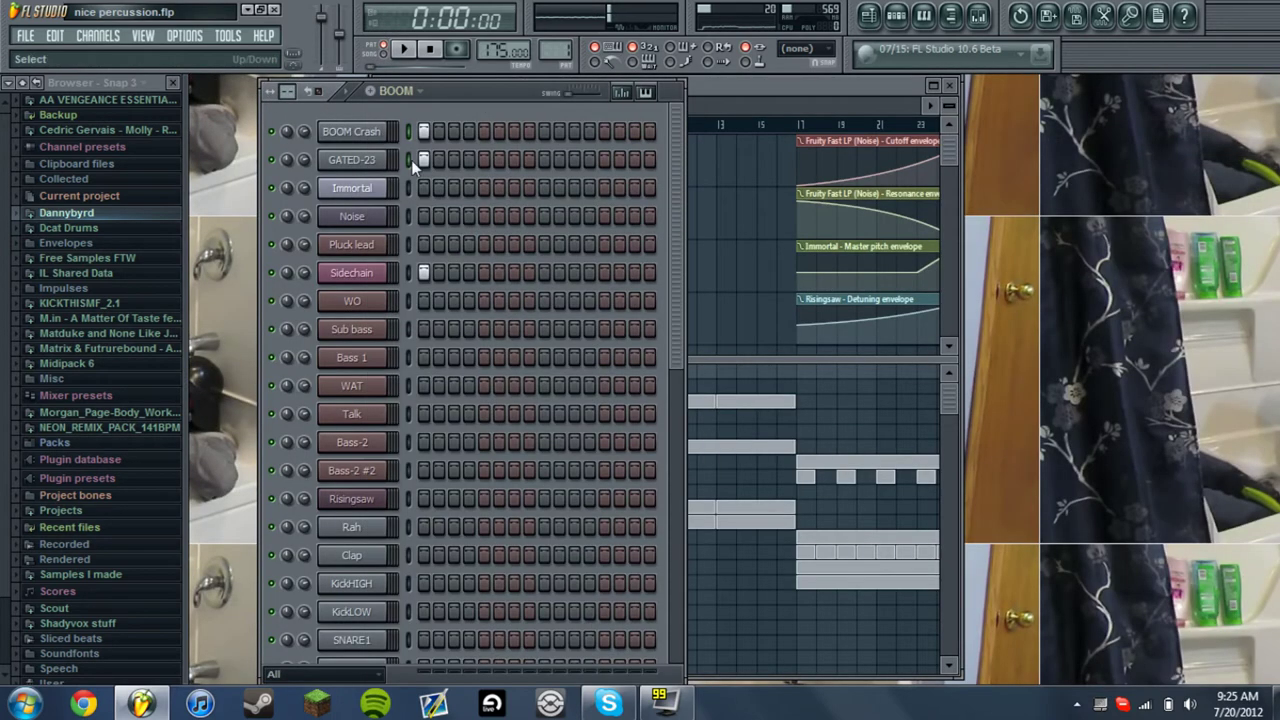
pyautogui.click(351, 160)
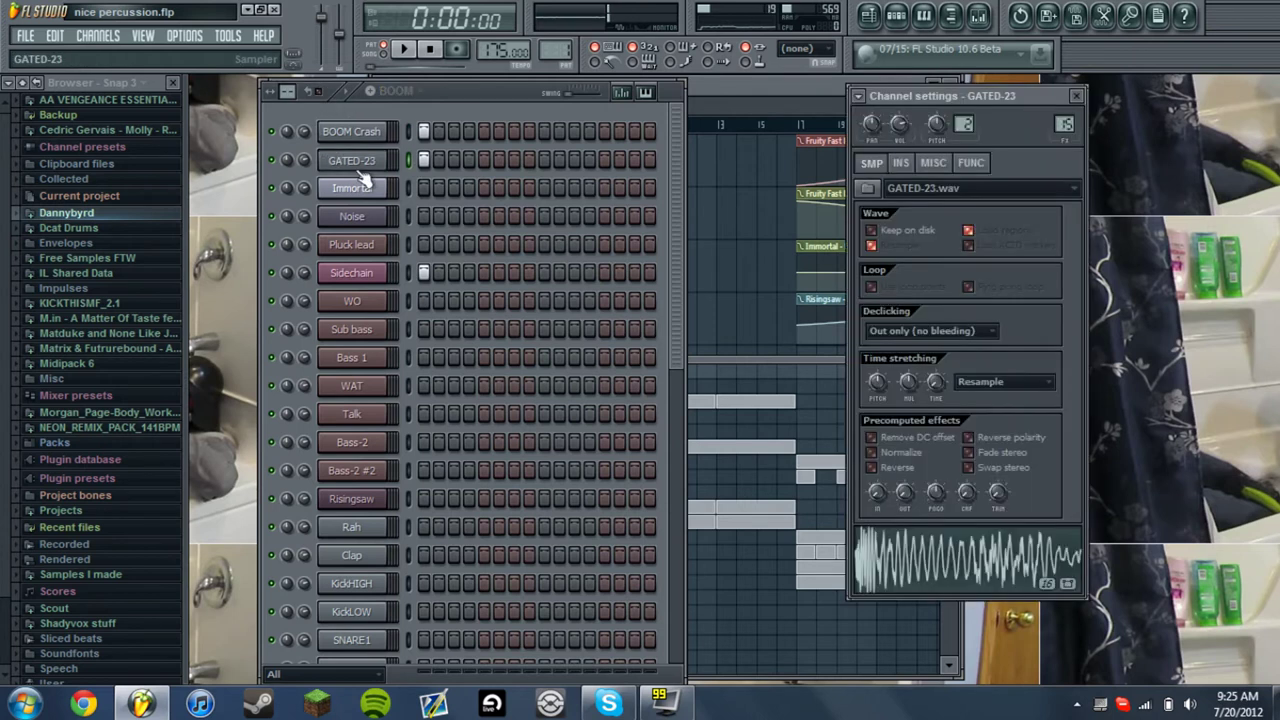
pyautogui.click(901, 162)
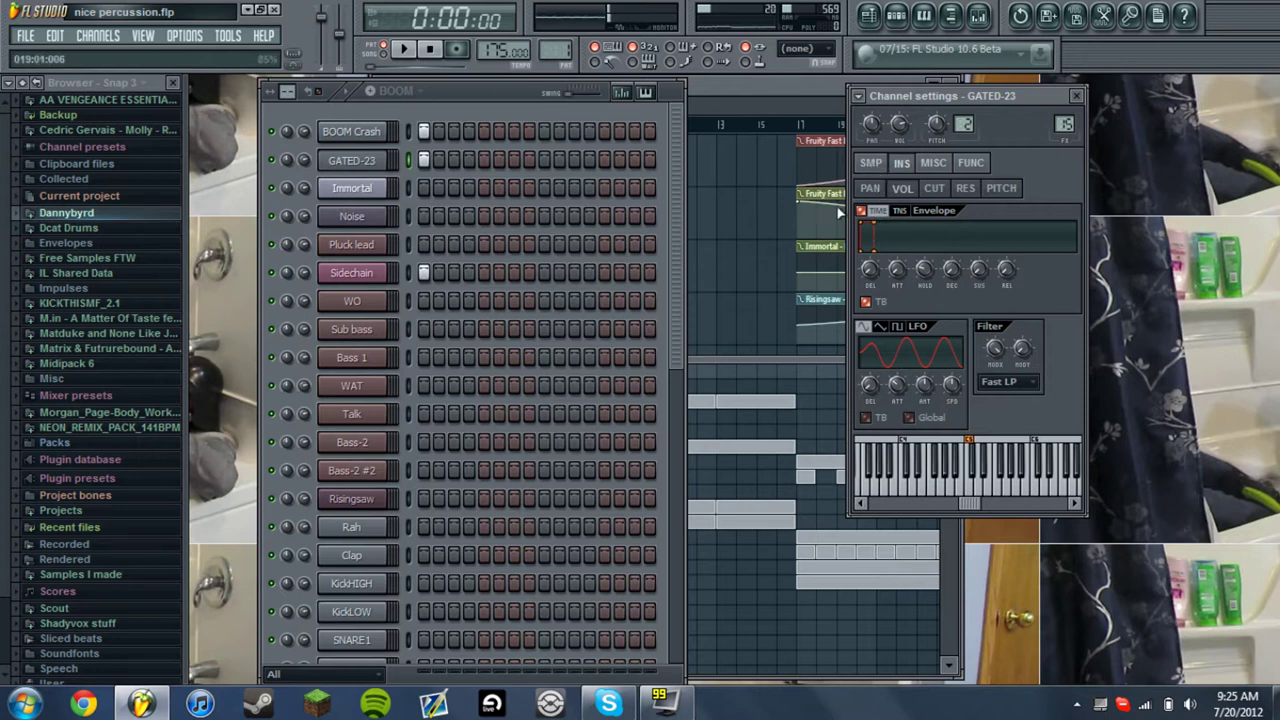
pyautogui.click(1075, 96)
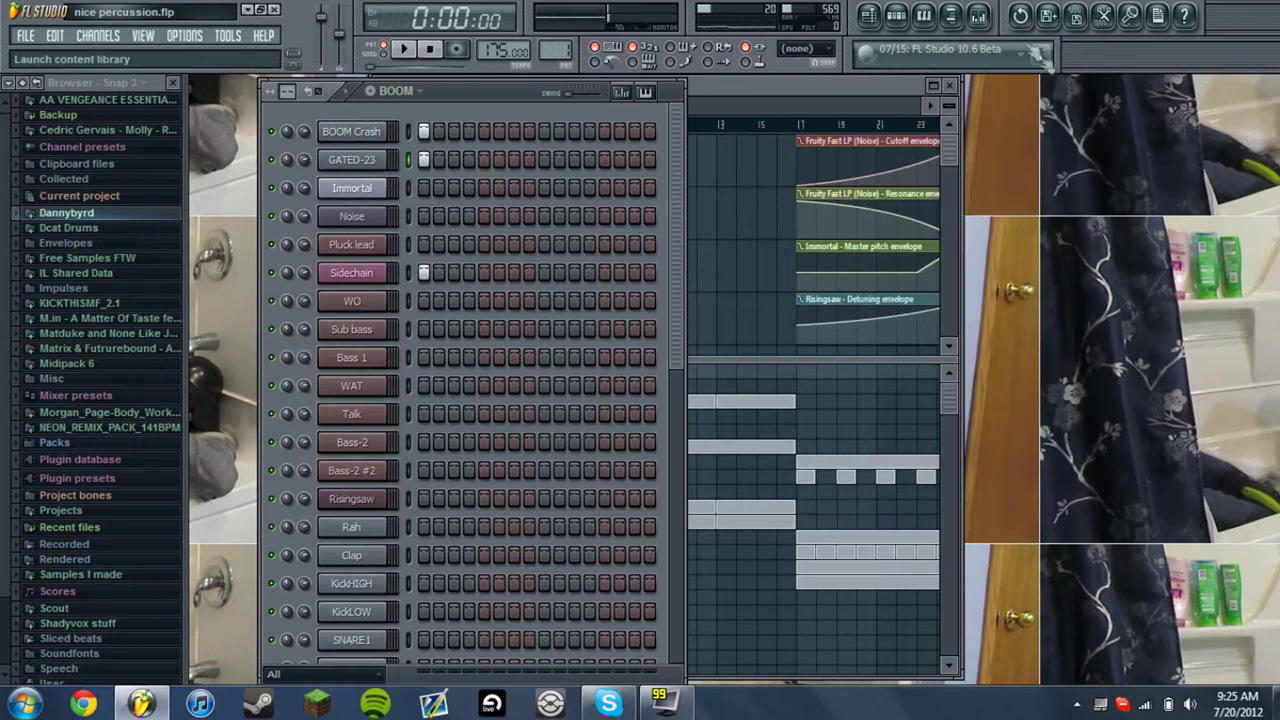
# Open the mixer and examine the Fruity Parametric EQ 2 curve on the BOOM track
pyautogui.click(978, 15)
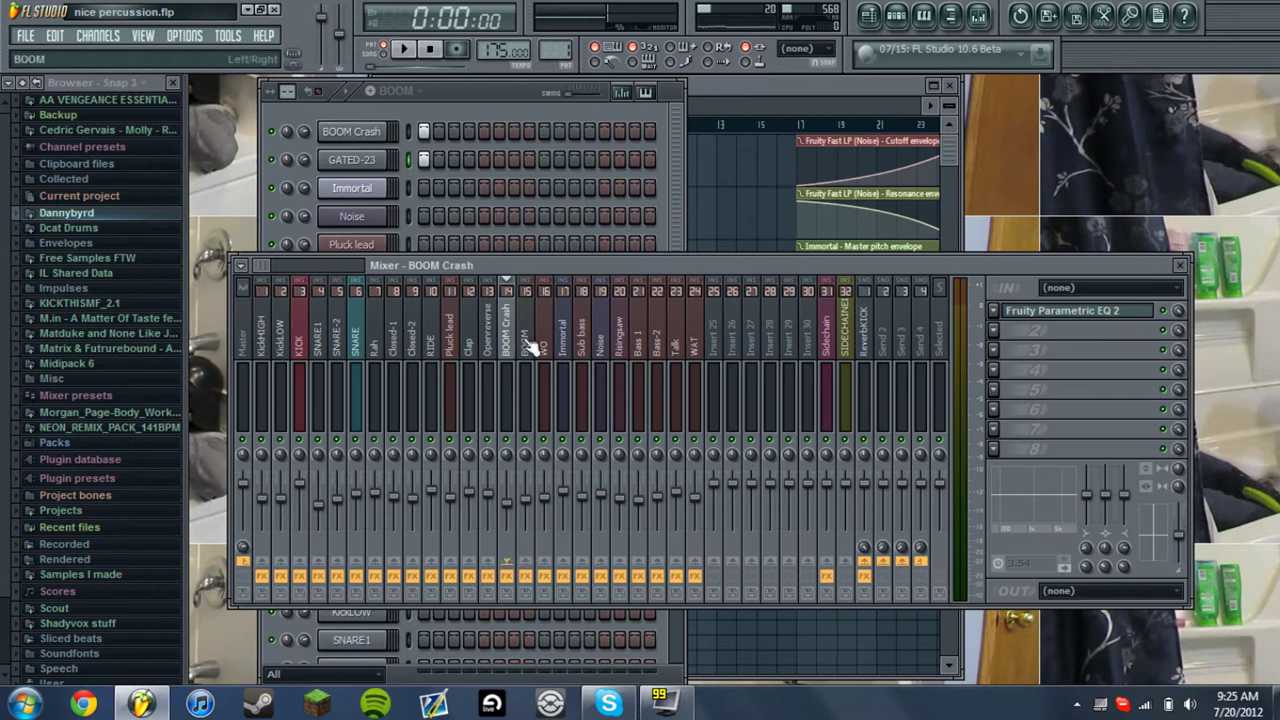
pyautogui.click(1090, 310)
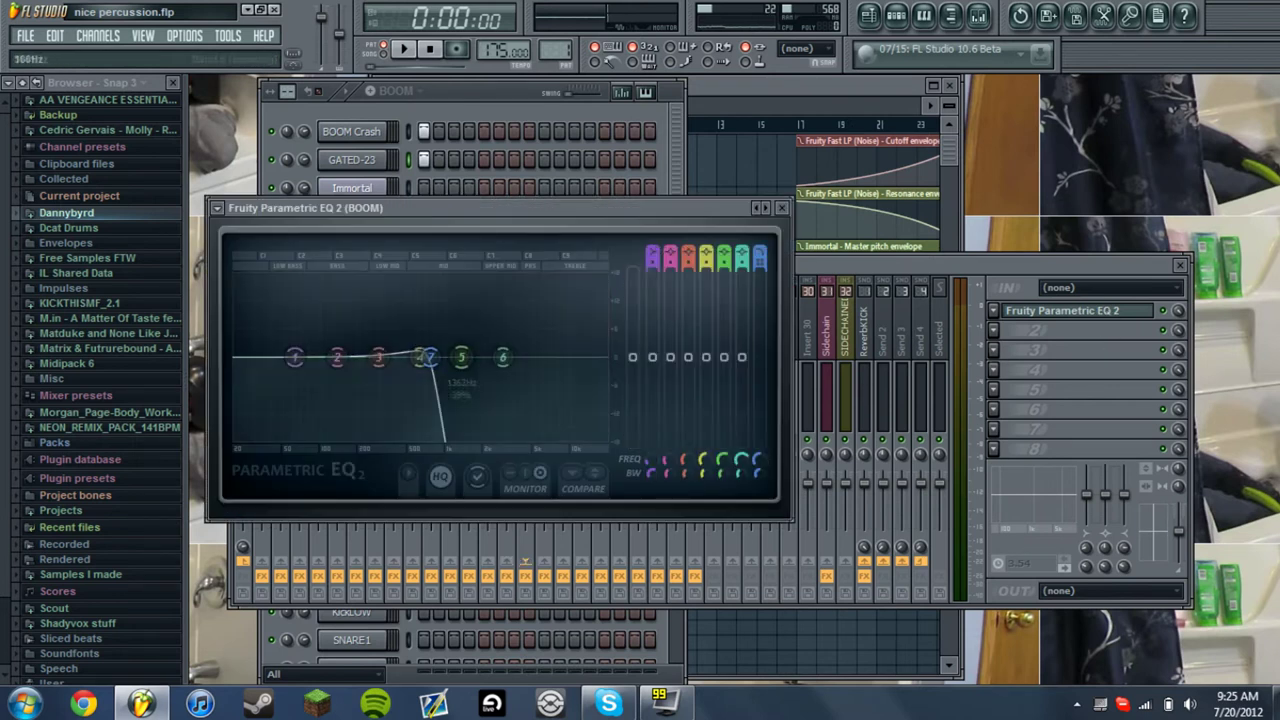
pyautogui.click(781, 208)
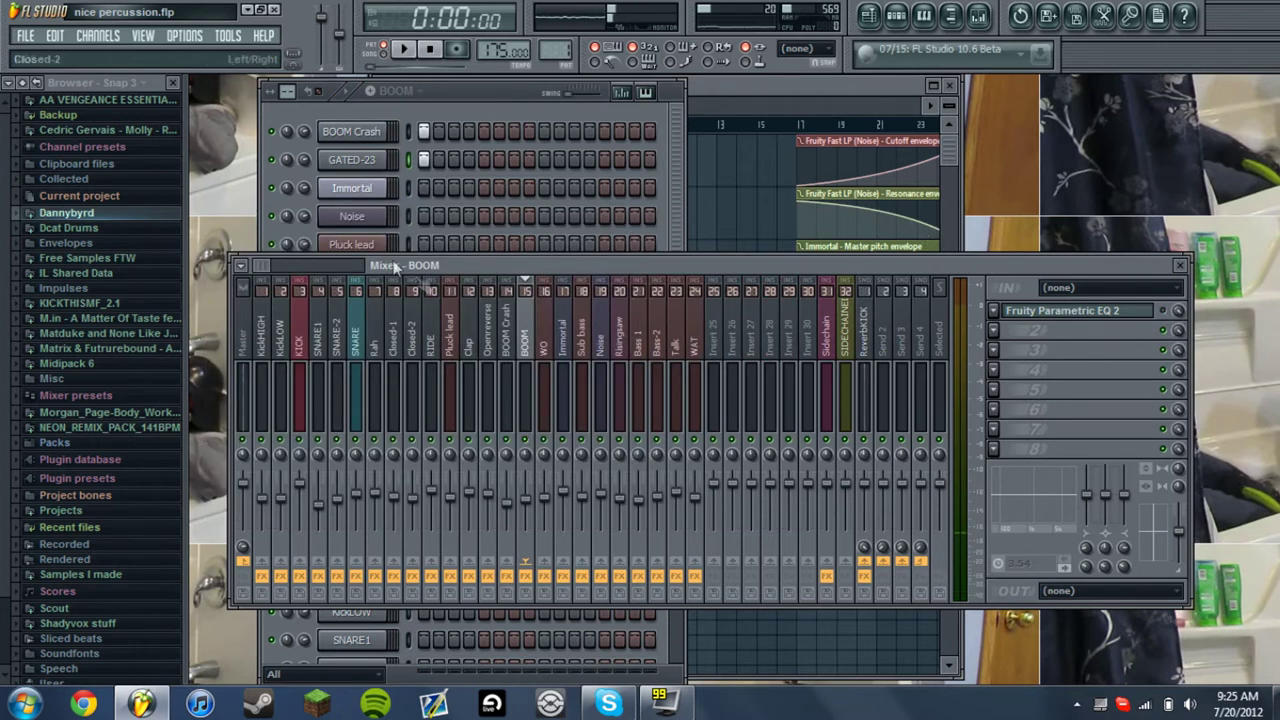
# Play the BOOM pattern and compare the BOOM Crash and BOOM mixer tracks
pyautogui.click(279, 135)
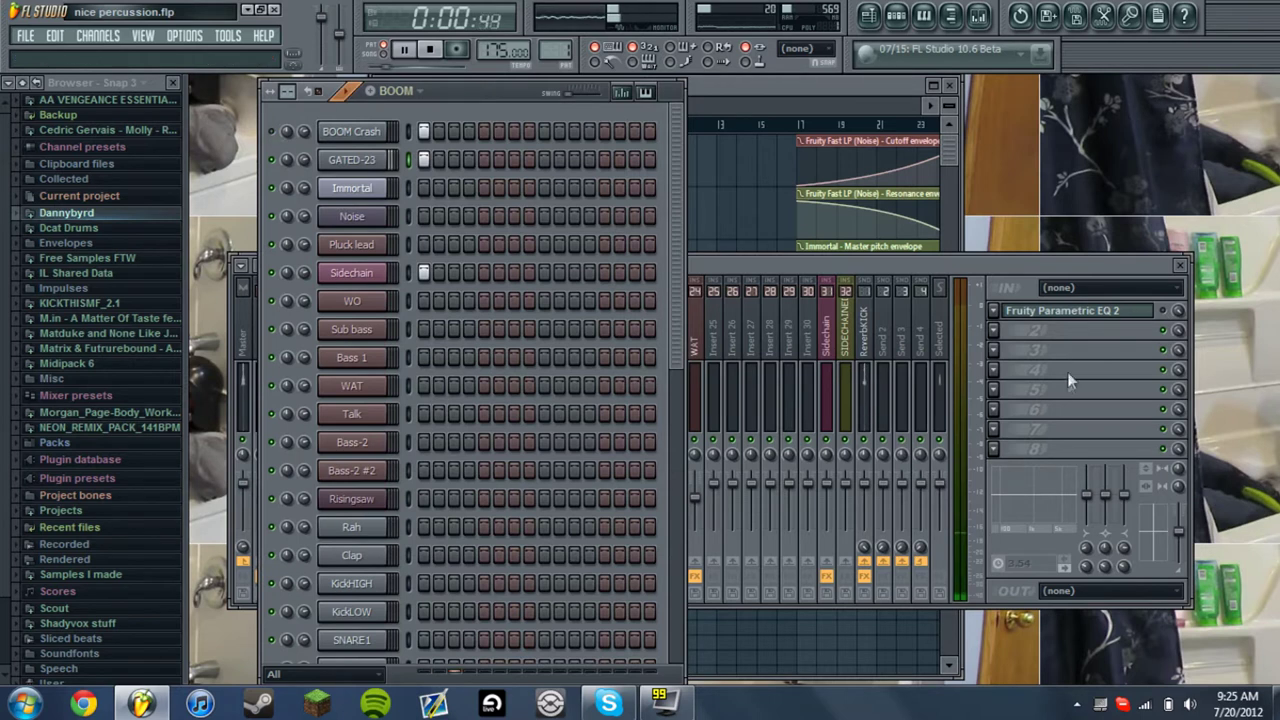
pyautogui.click(784, 280)
pyautogui.click(510, 360)
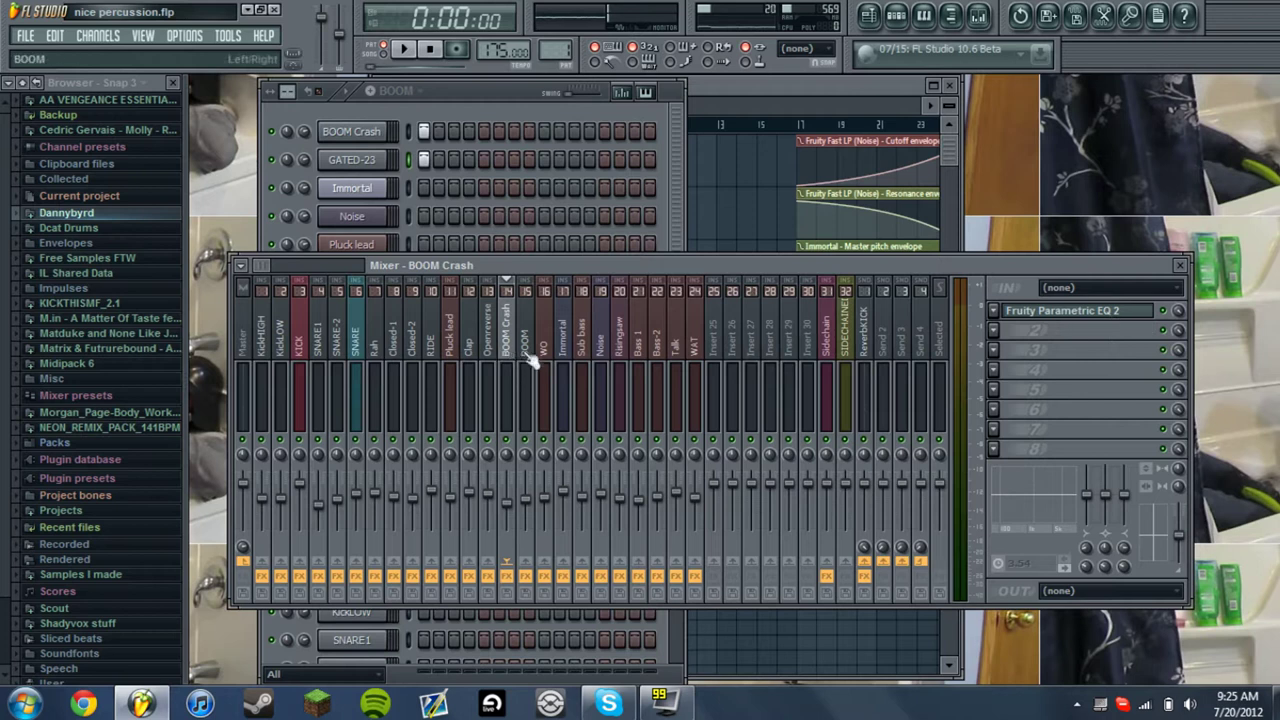
pyautogui.click(528, 360)
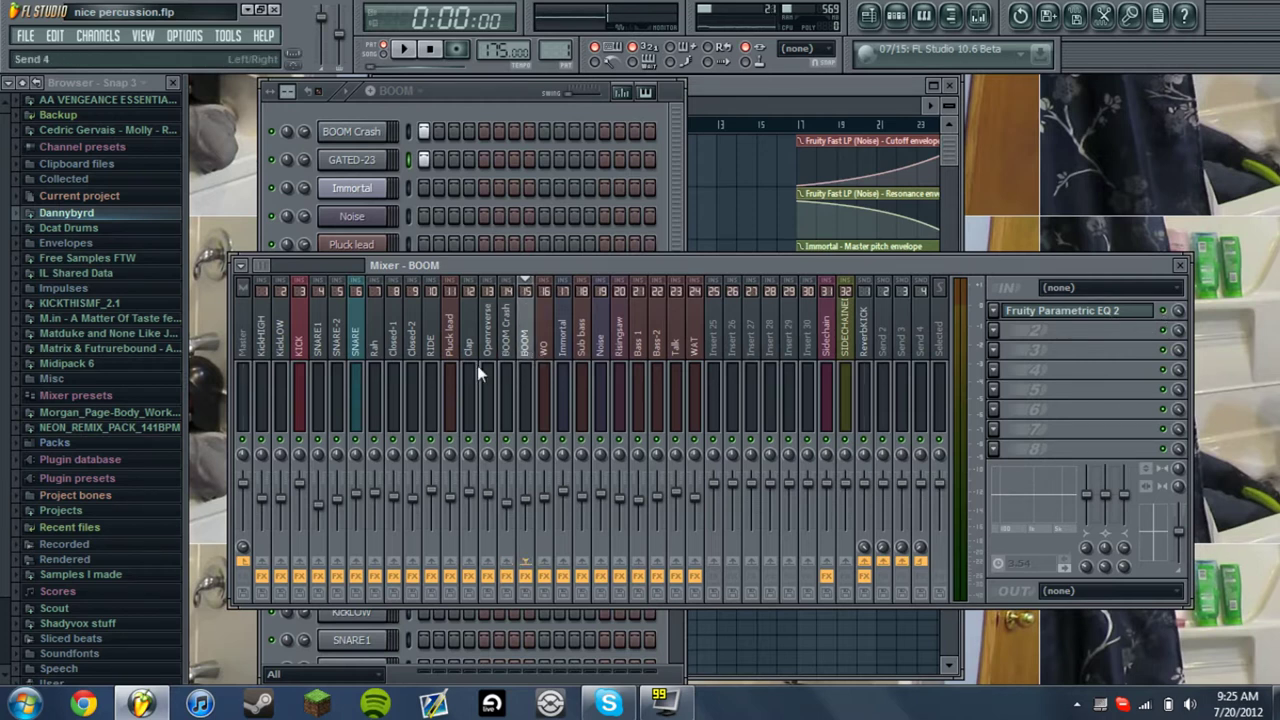
# Examine the BOOM Crash track's Fruity Parametric EQ 2 during playback, and view the ReverbKICK send's effects
pyautogui.click(512, 333)
pyautogui.click(1040, 314)
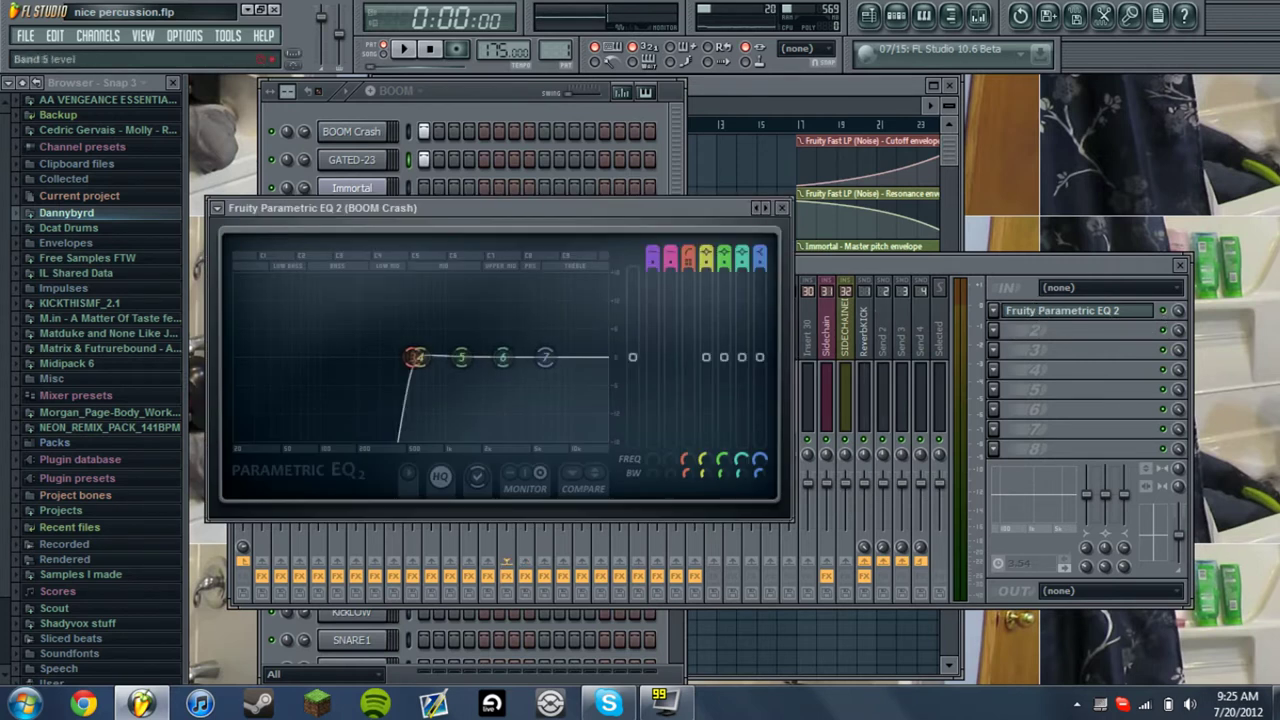
pyautogui.press('space')
pyautogui.press('space')
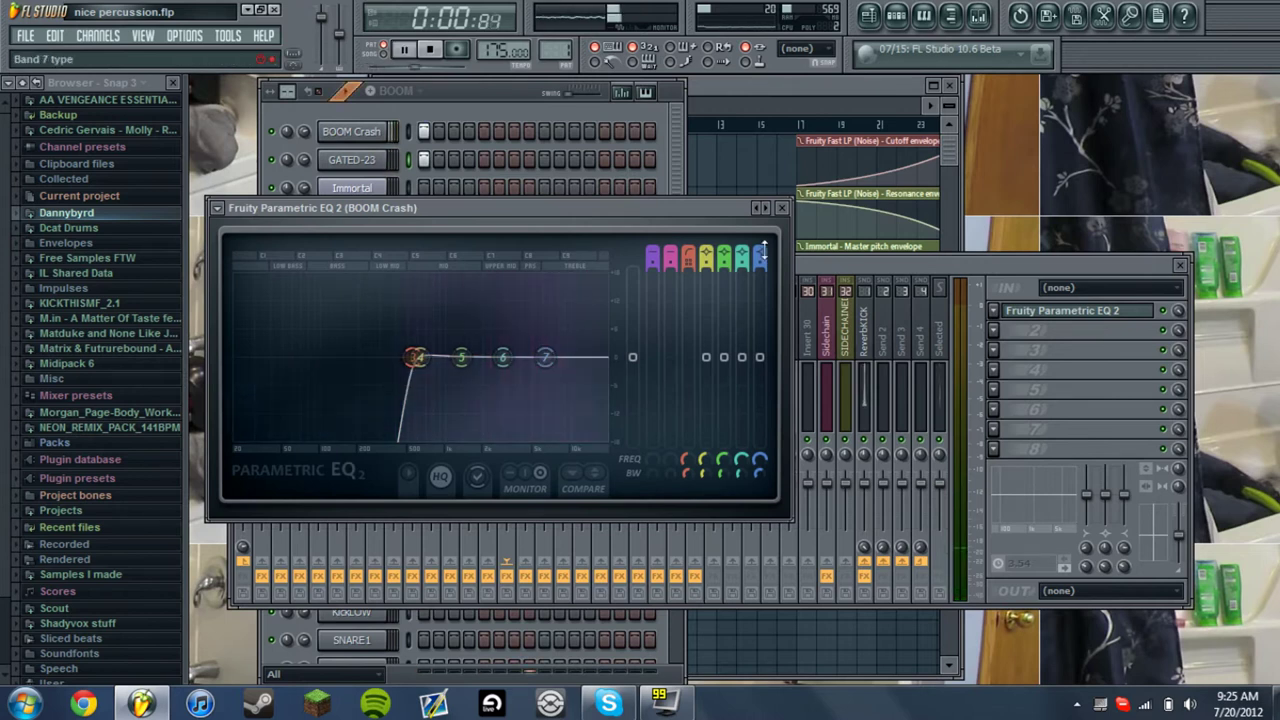
pyautogui.click(782, 208)
pyautogui.click(868, 300)
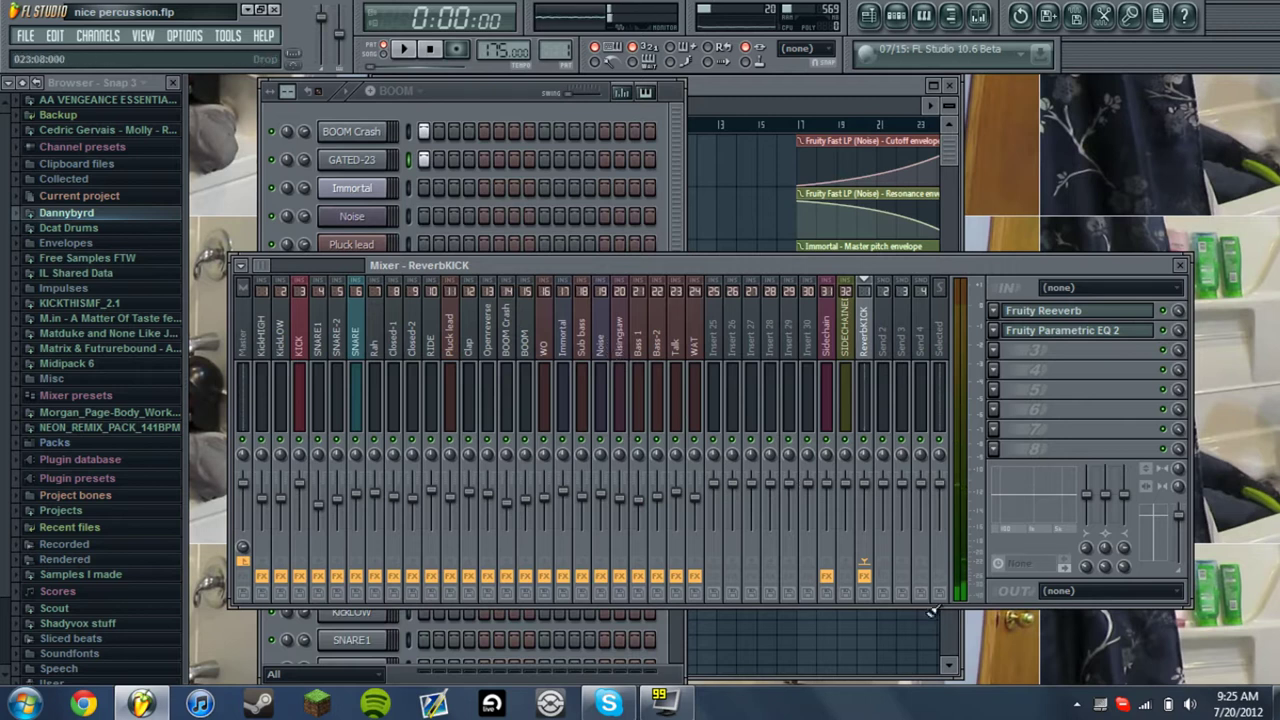
# Switch the step sequencer to the Intro pattern and move the playlist window beside it
pyautogui.click(481, 100)
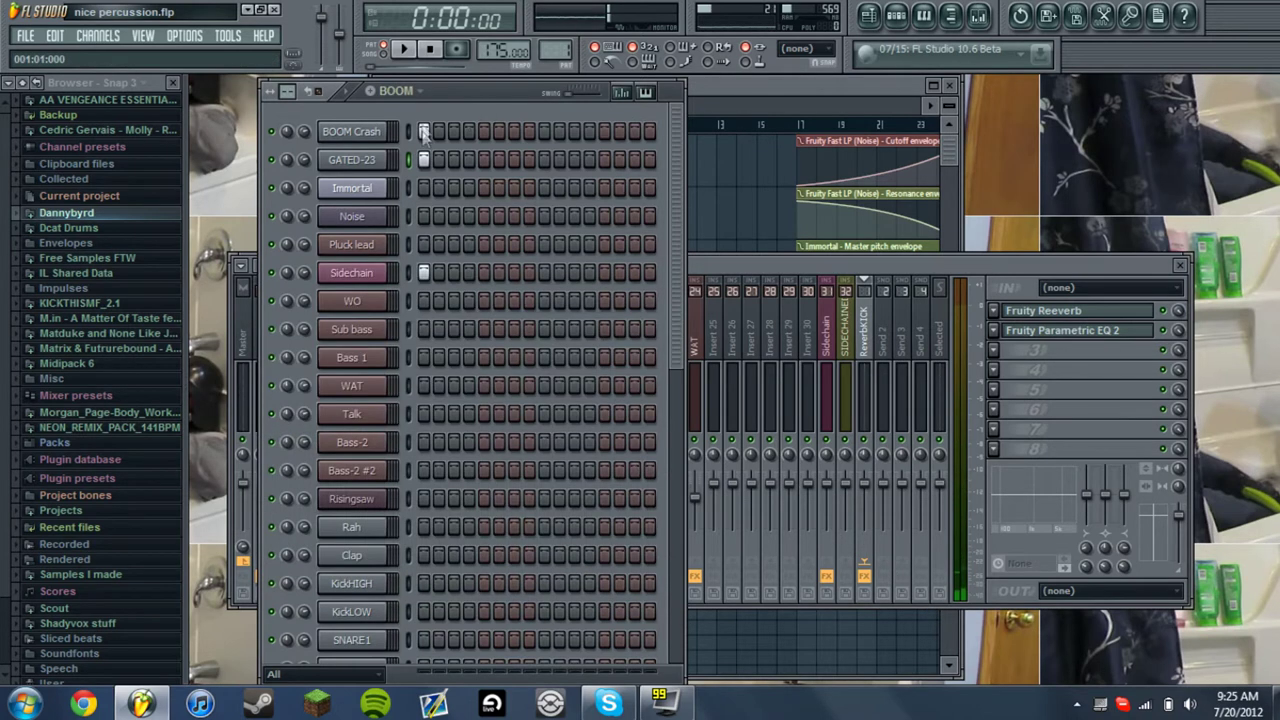
pyautogui.click(404, 92)
pyautogui.click(412, 131)
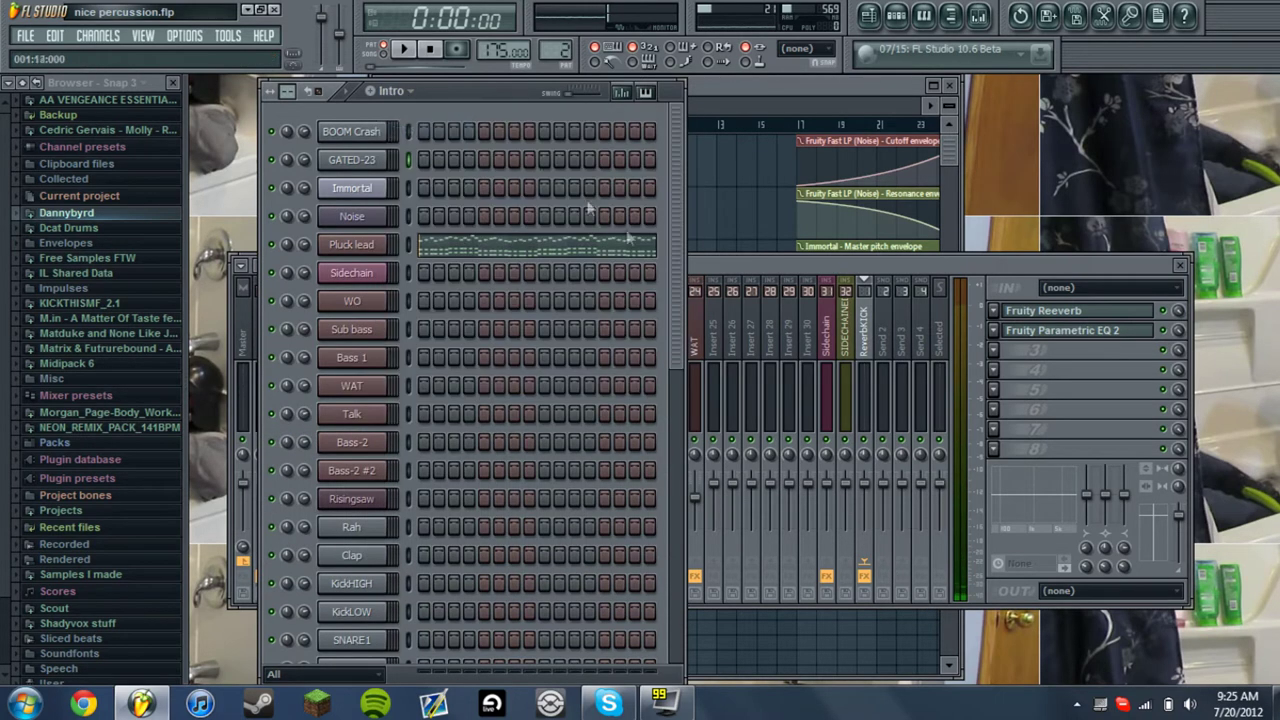
pyautogui.click(747, 82)
pyautogui.moveTo(757, 95); pyautogui.dragTo(1135, 154)
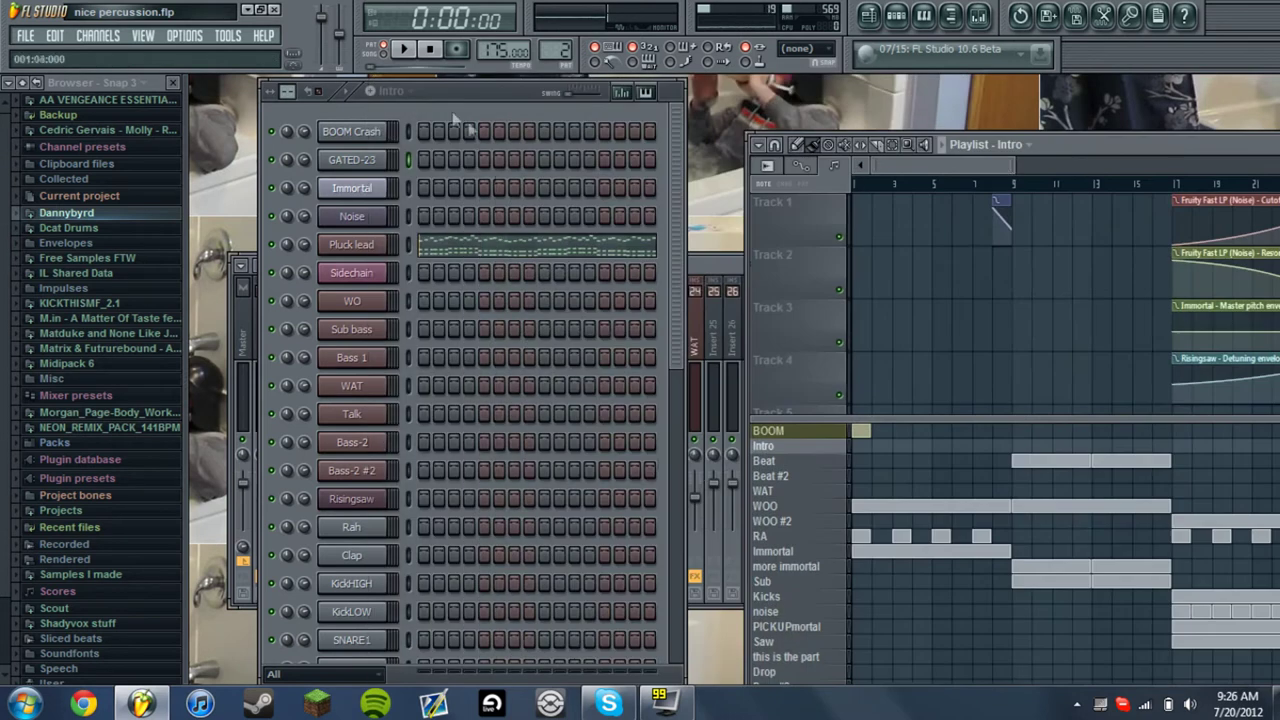
pyautogui.click(460, 95)
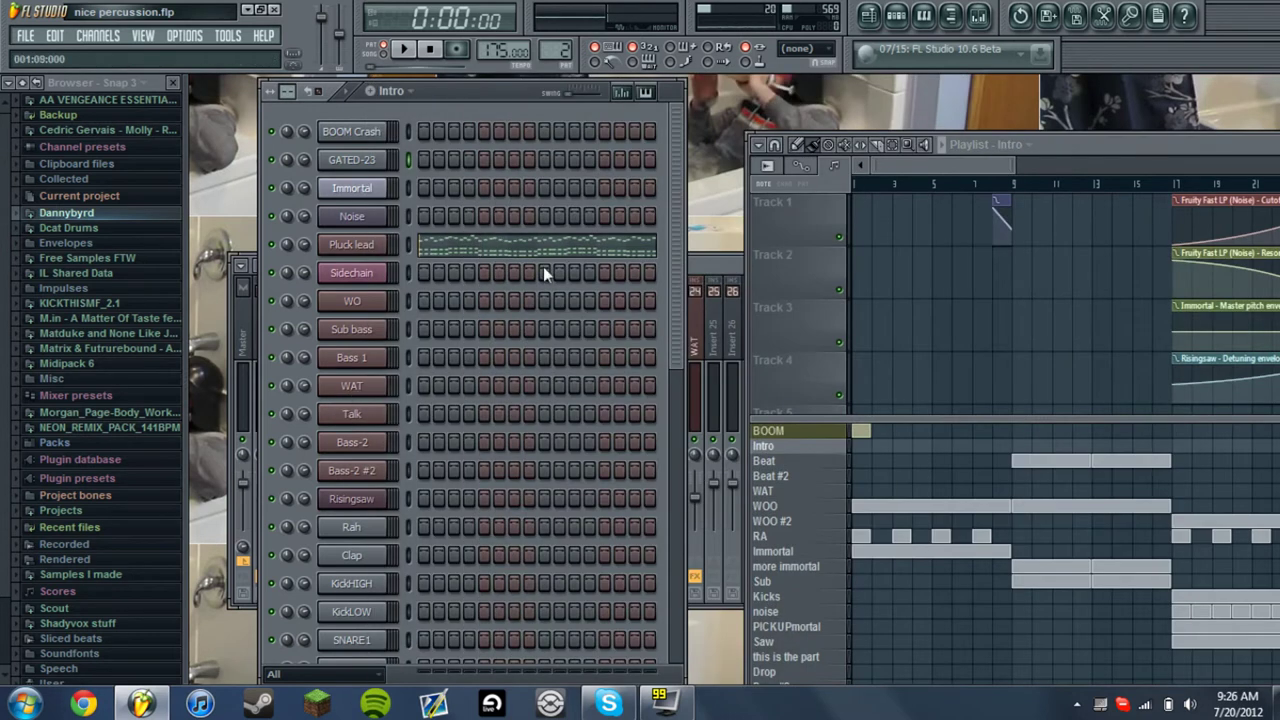
# Play the Intro pattern to hear the pluck lead melody, and stop playback
pyautogui.press('space')
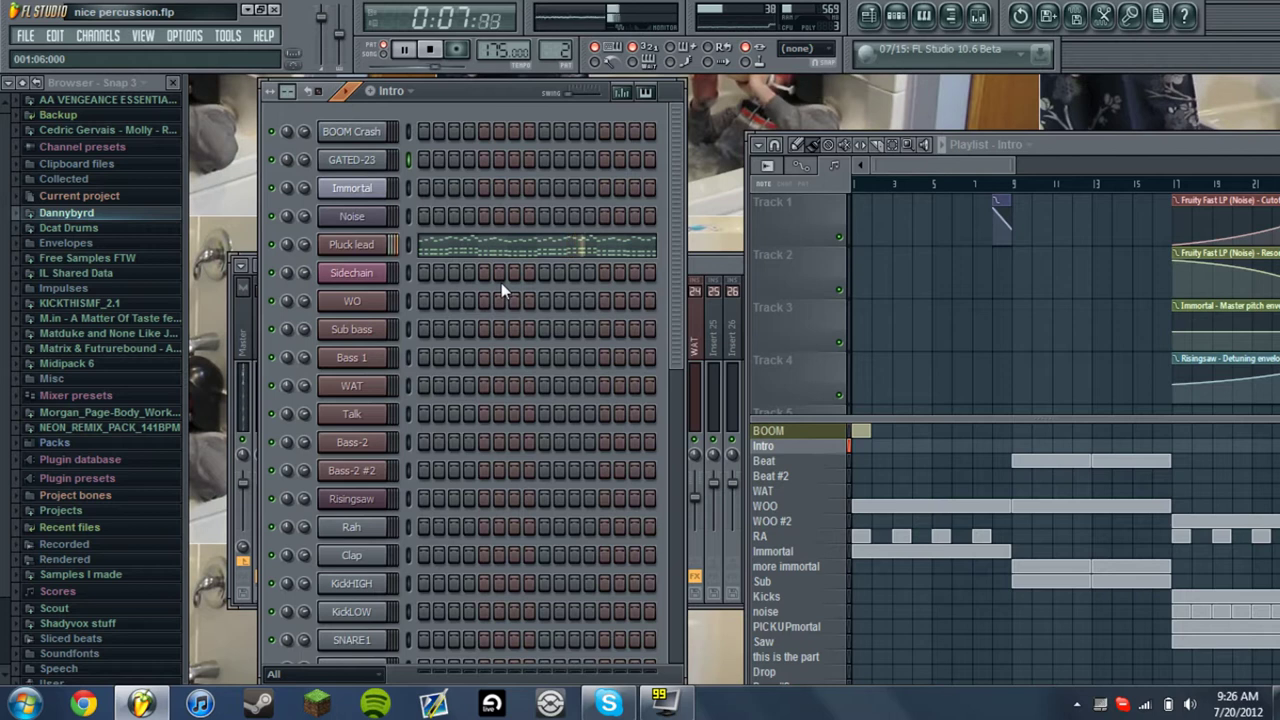
pyautogui.moveTo(1065, 141); pyautogui.dragTo(1033, 144)
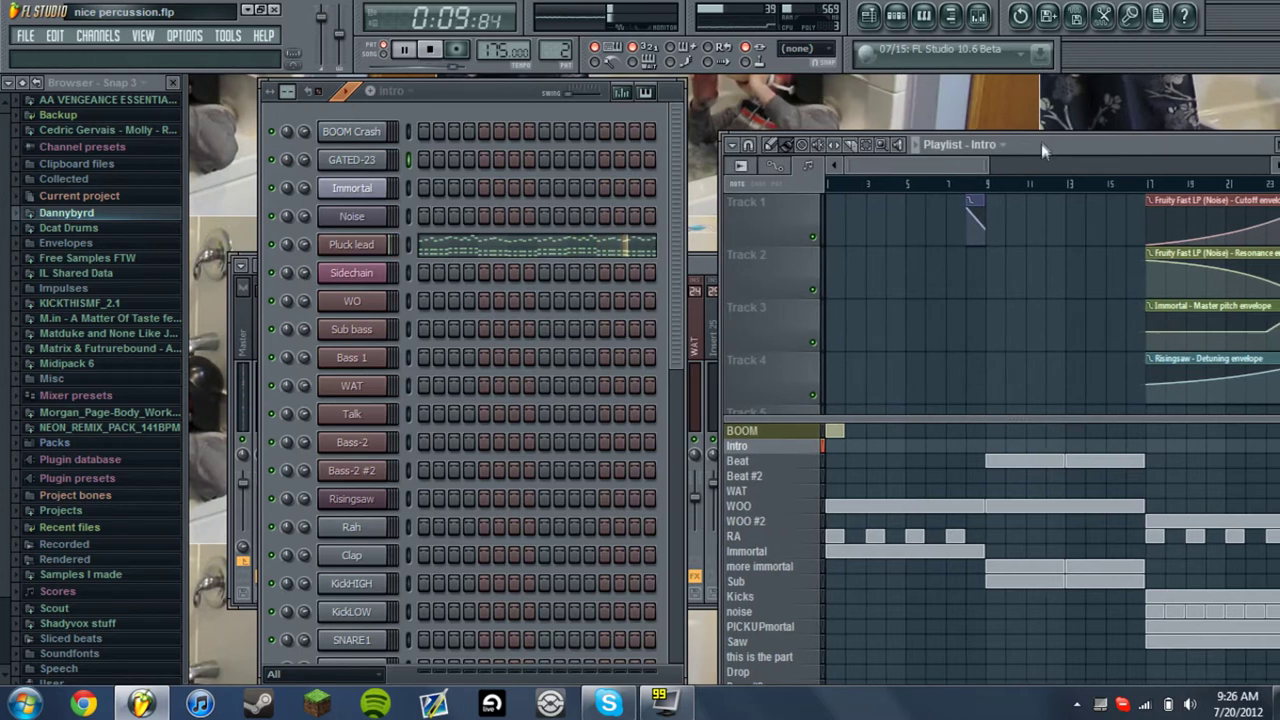
pyautogui.press('space')
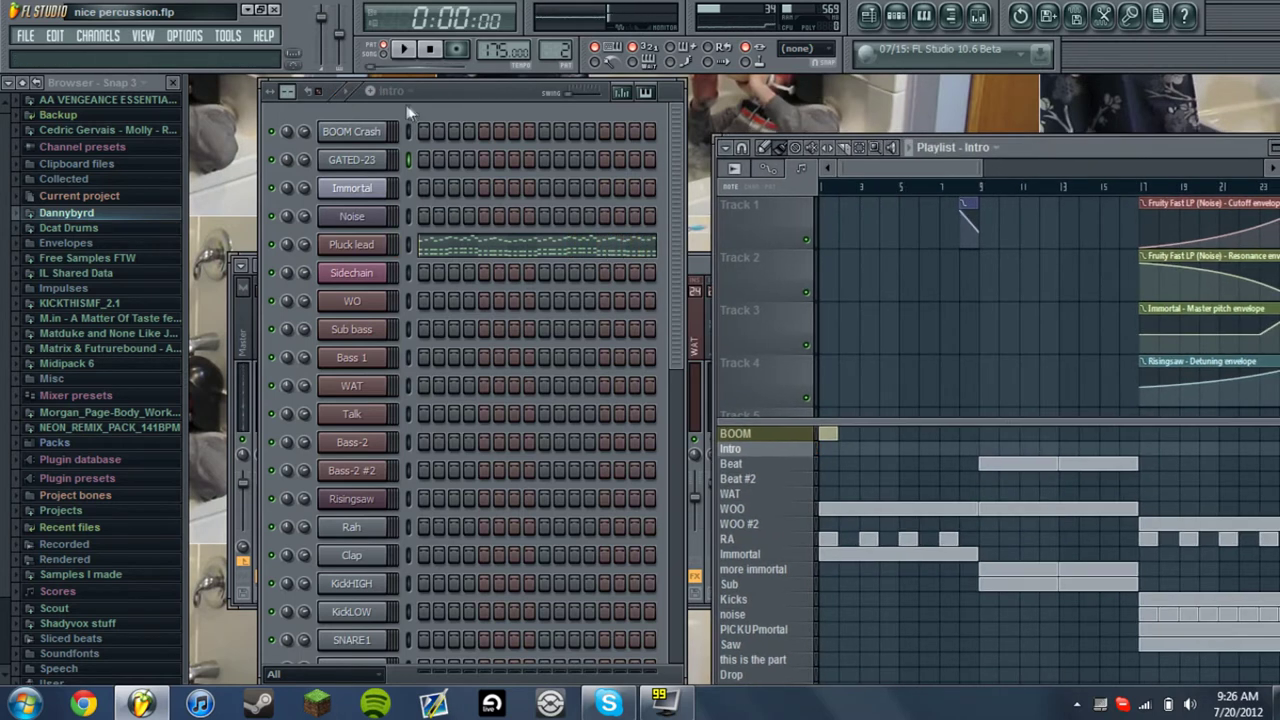
pyautogui.click(405, 91)
pyautogui.click(453, 94)
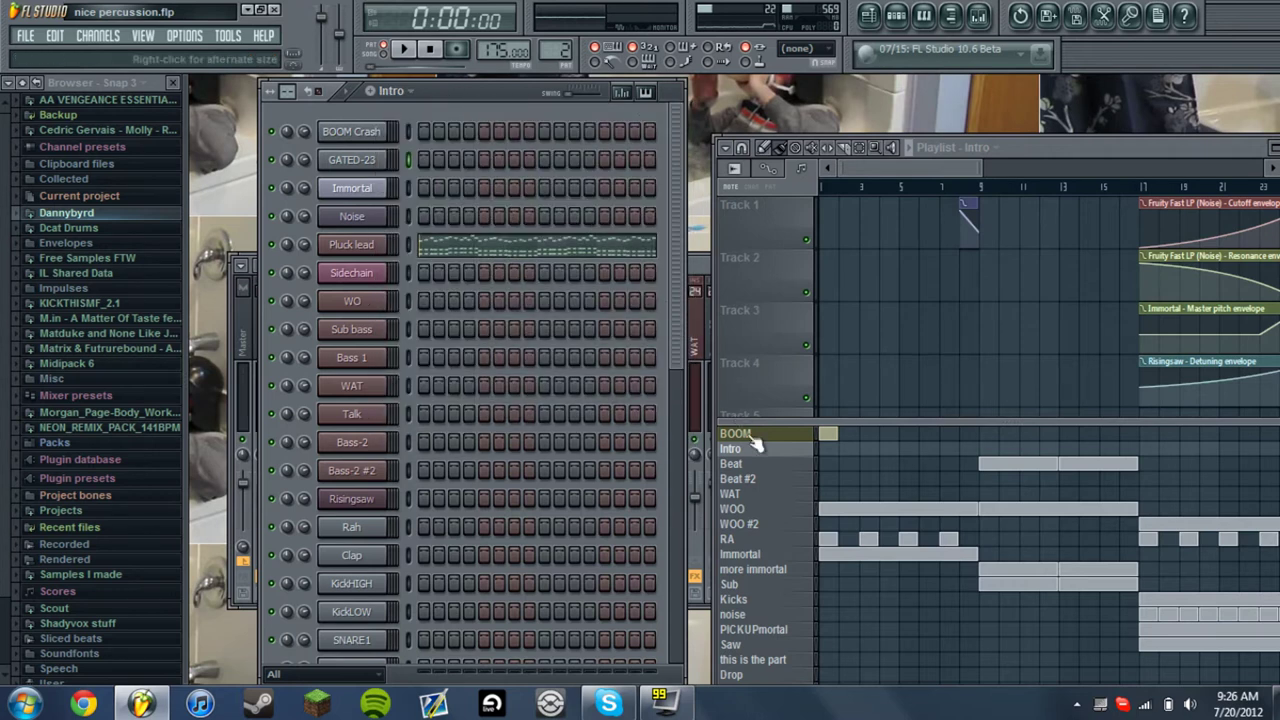
# Maximize the playlist, show the full arrangement and select the Beat pattern
pyautogui.moveTo(1070, 145); pyautogui.dragTo(415, 205)
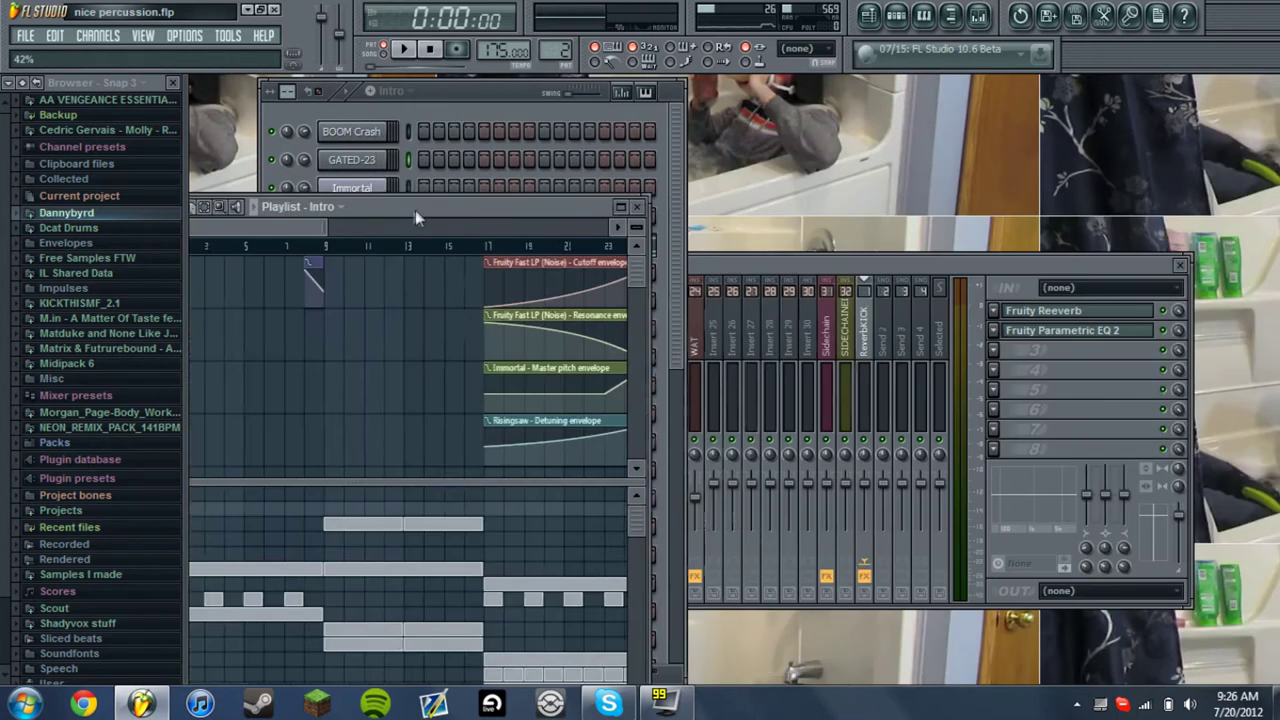
pyautogui.doubleClick(630, 202)
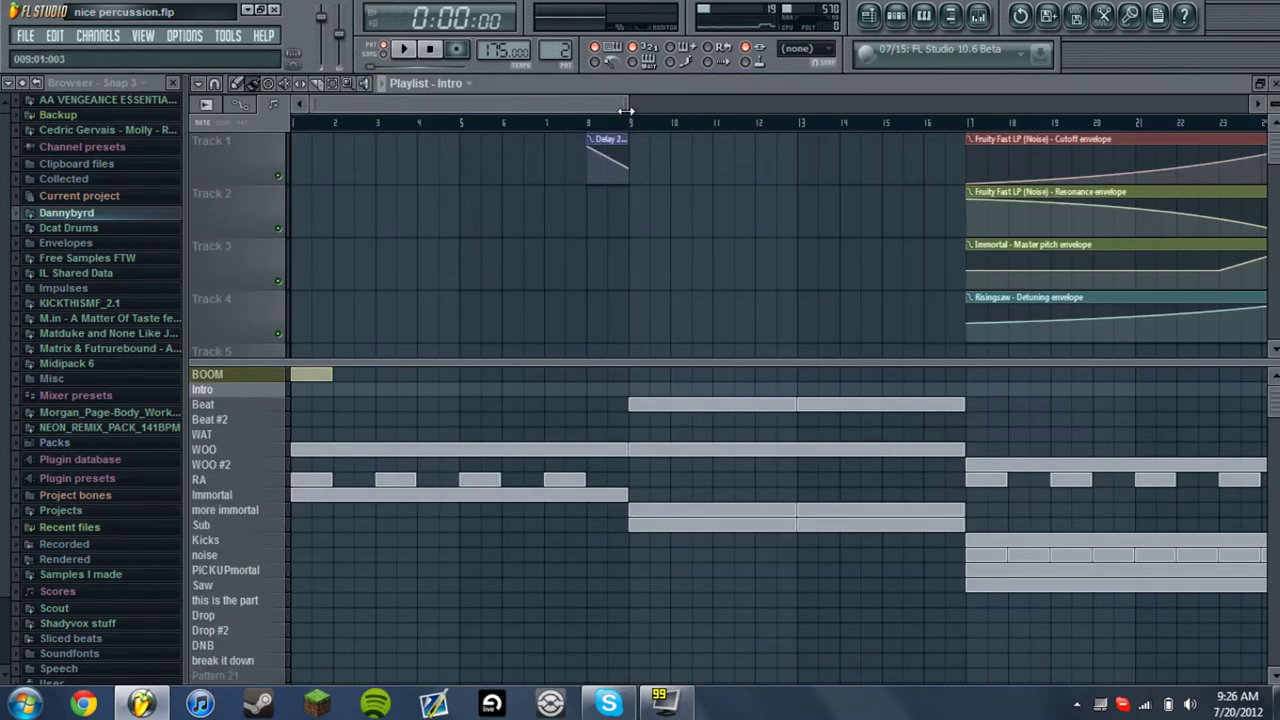
pyautogui.moveTo(625, 110); pyautogui.dragTo(1240, 108)
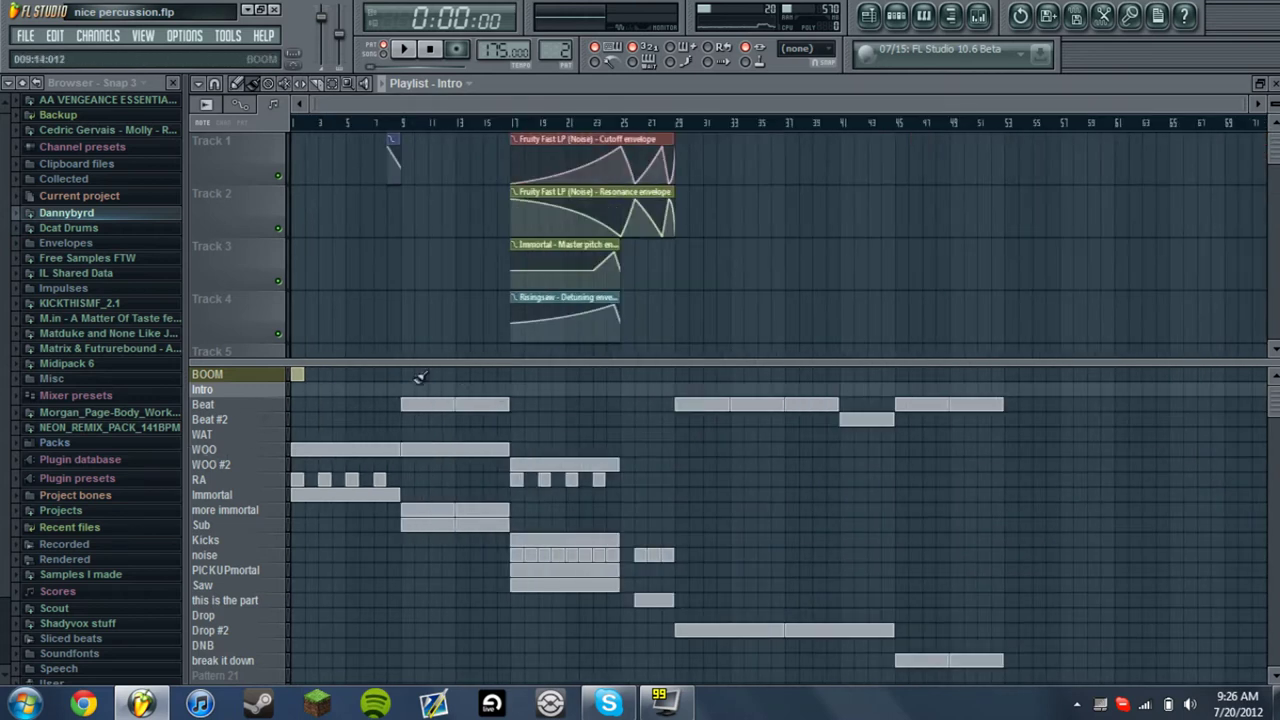
pyautogui.click(266, 406)
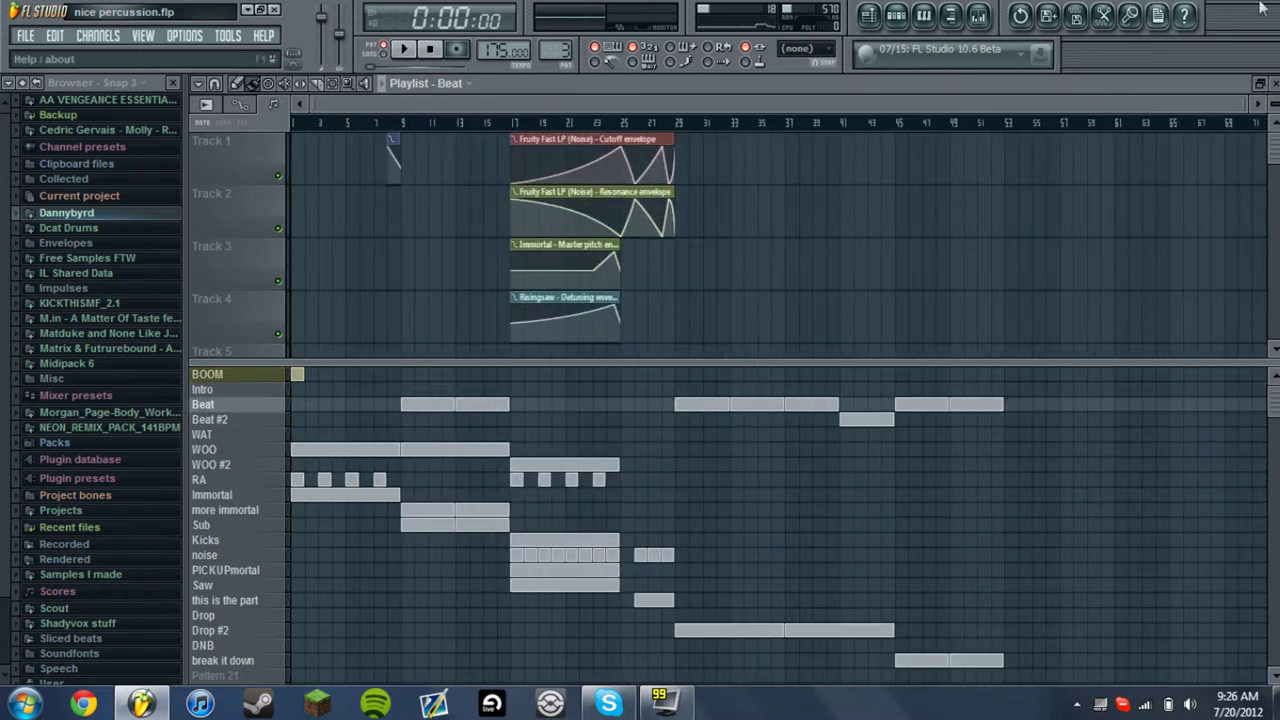
# Restore the playlist to a floating window and move it aside to uncover the Beat pattern's channels
pyautogui.click(1260, 84)
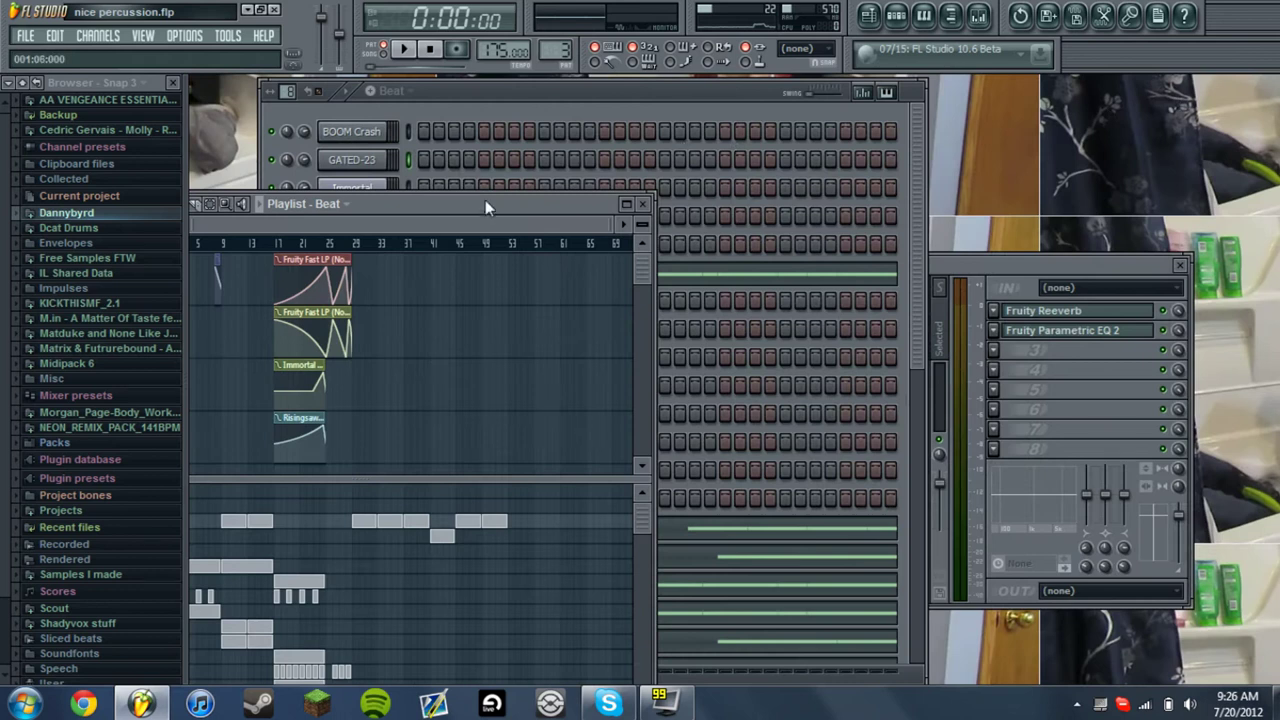
pyautogui.moveTo(486, 203); pyautogui.dragTo(1066, 178)
pyautogui.click(531, 99)
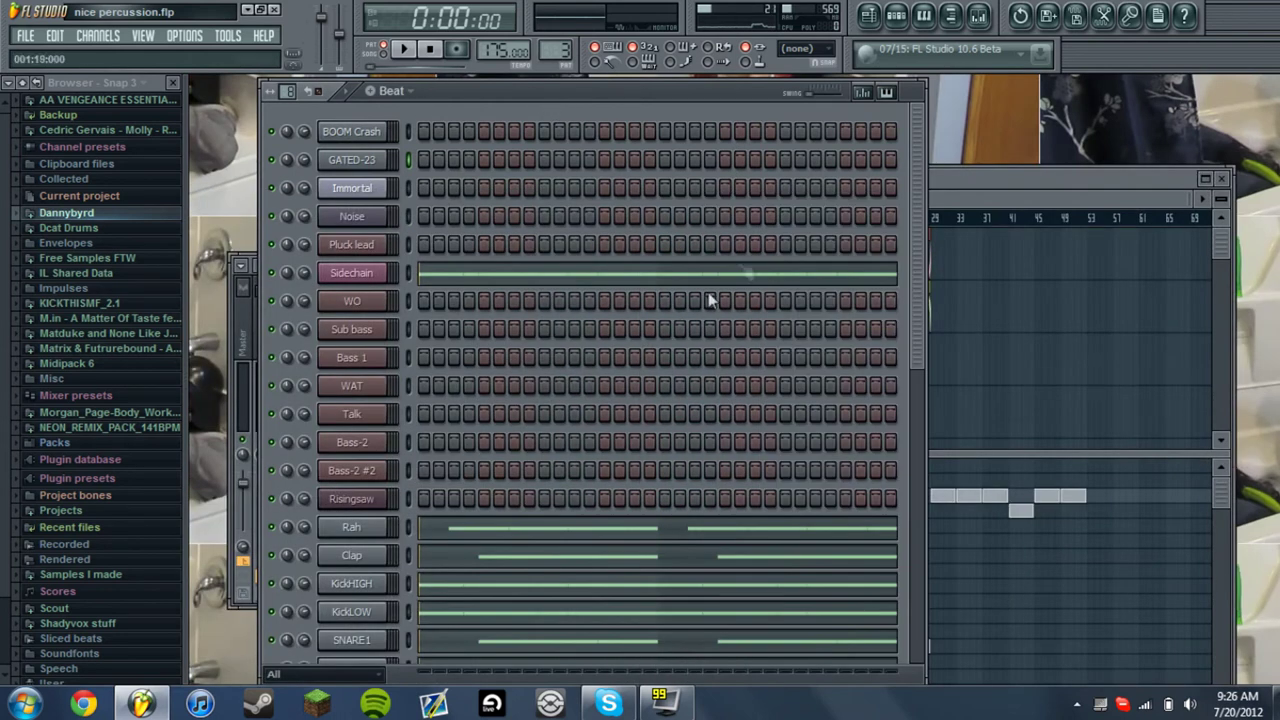
# Reposition the playlist beside the step sequencer and view the options available for the Beat pattern
pyautogui.rightClick(544, 301)
pyautogui.rightClick(469, 301)
pyautogui.rightClick(424, 301)
pyautogui.moveTo(1109, 178); pyautogui.dragTo(1133, 113)
pyautogui.rightClick(736, 430)
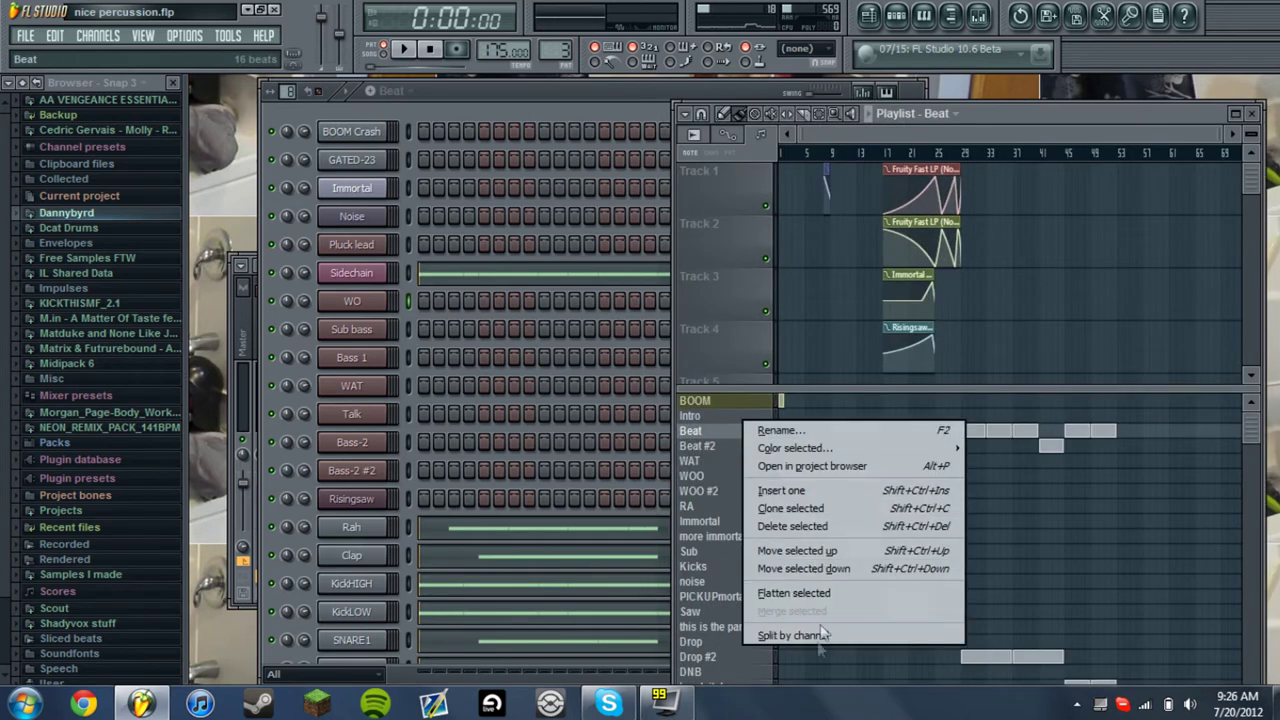
# Bring the step sequencer forward and play the Beat pattern to hear its drum channels
pyautogui.click(603, 107)
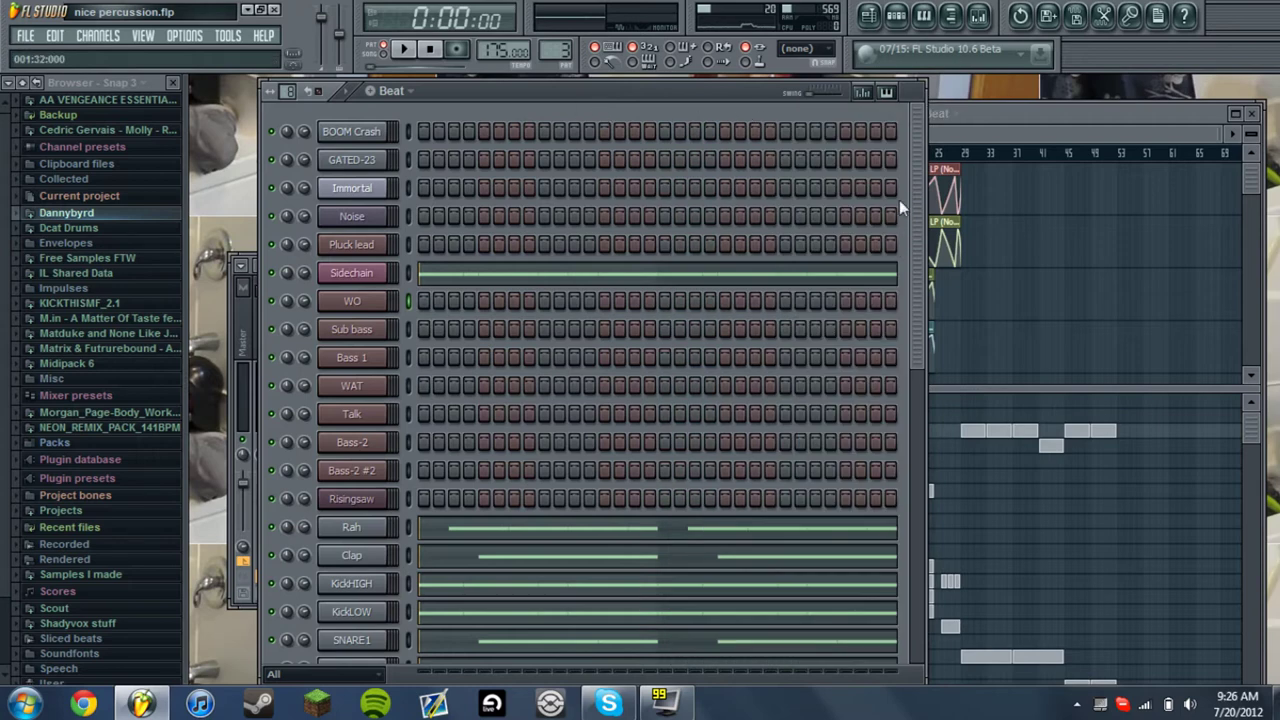
pyautogui.moveTo(915, 215)
pyautogui.mouseDown()
pyautogui.moveTo(933, 518)
pyautogui.moveTo(912, 200)
pyautogui.mouseUp()
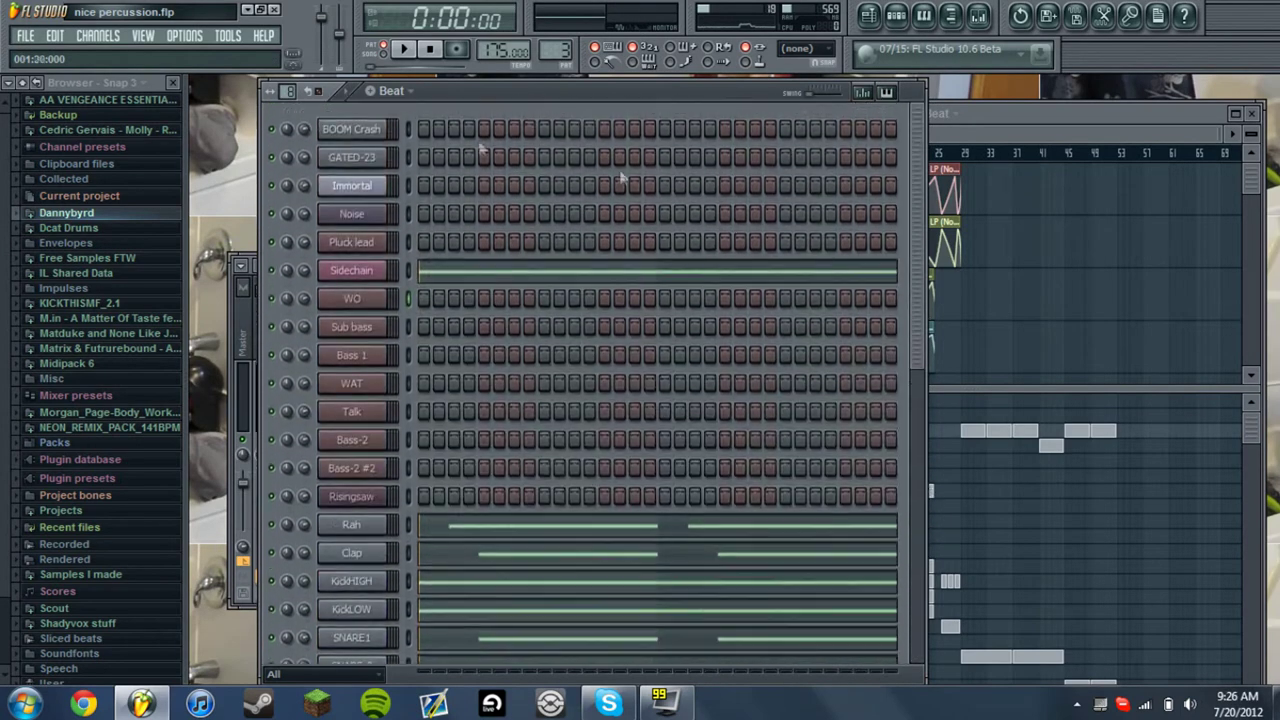
pyautogui.press('space')
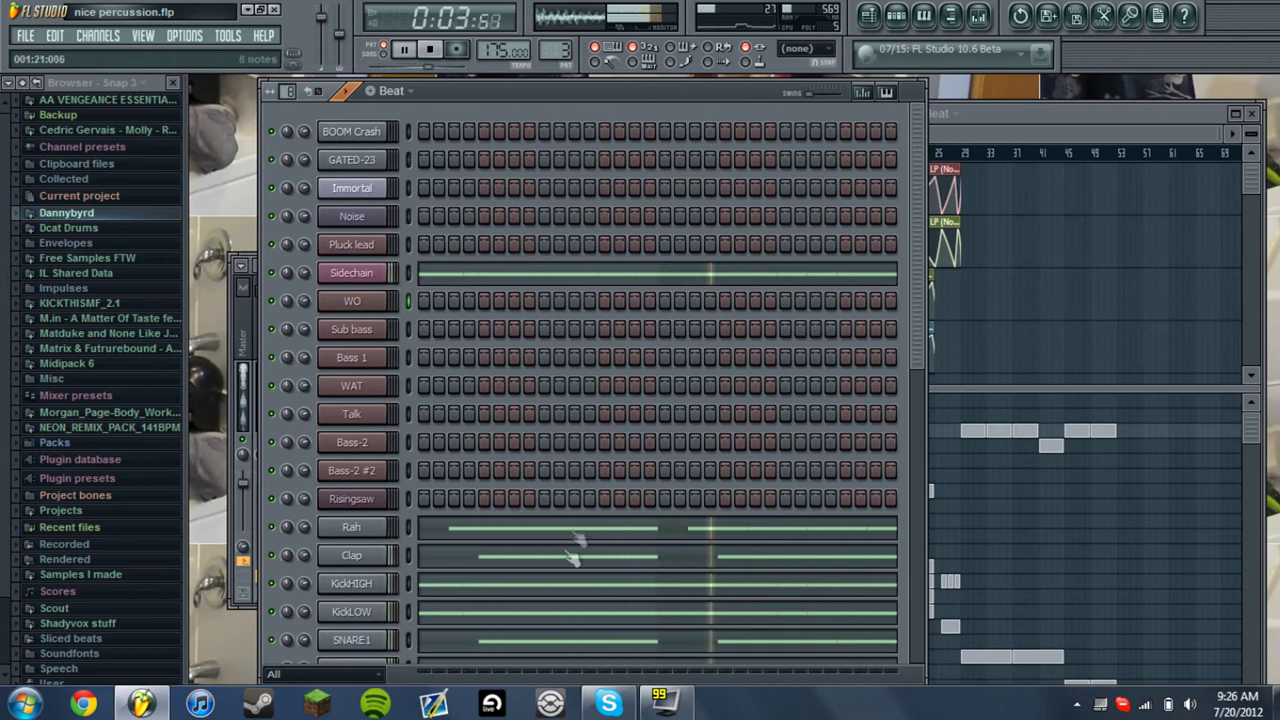
# Stop the Beat pattern, switch to Beat #2 and play it to hear its drum channels
pyautogui.press('space')
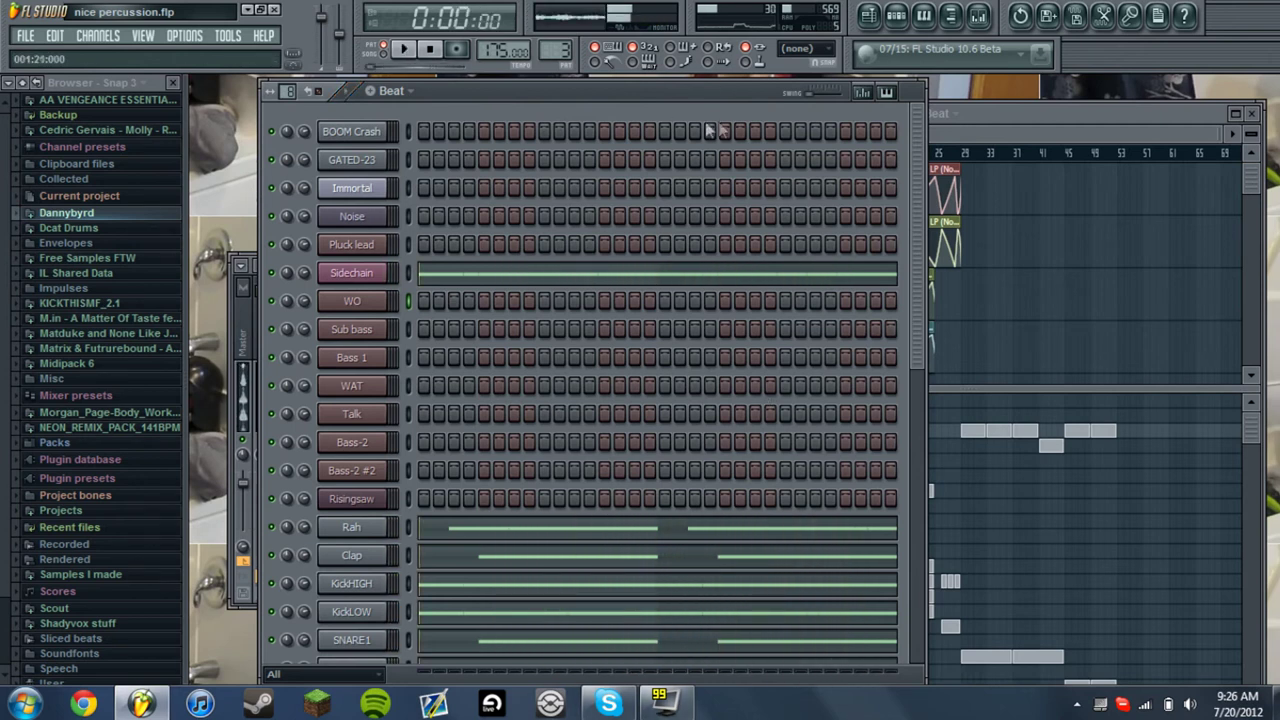
pyautogui.click(395, 90)
pyautogui.click(410, 166)
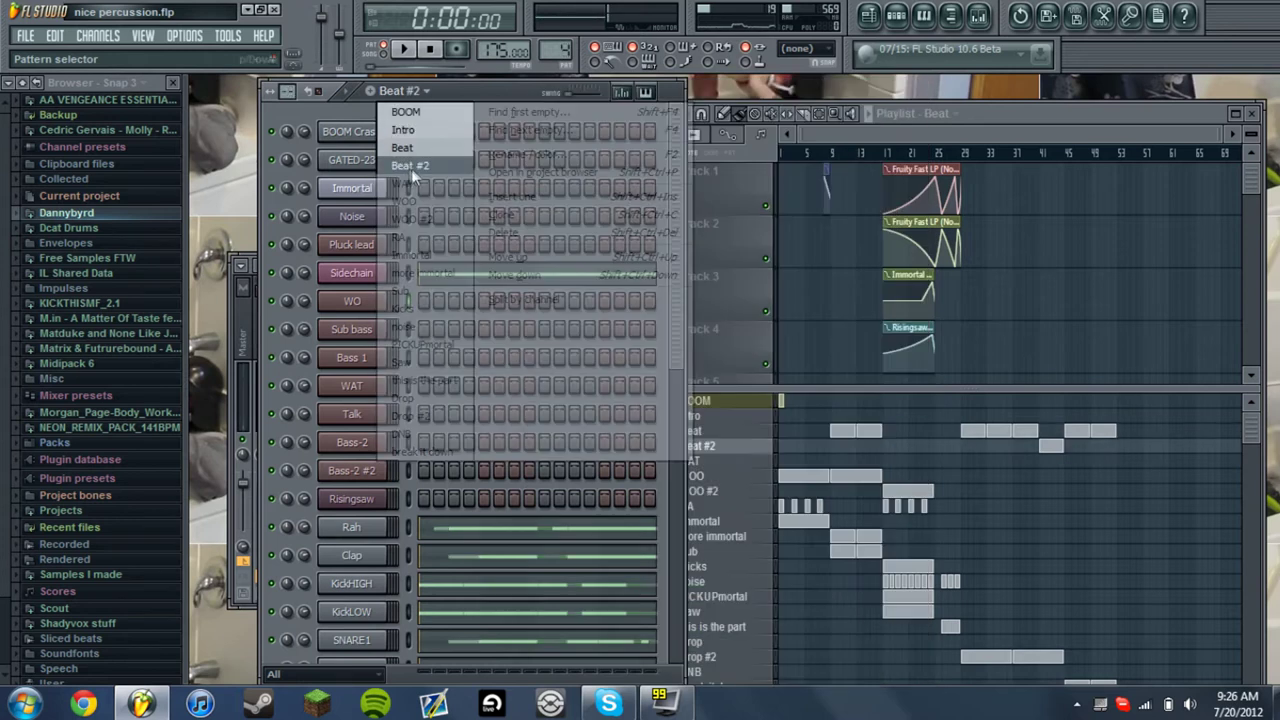
pyautogui.press('space')
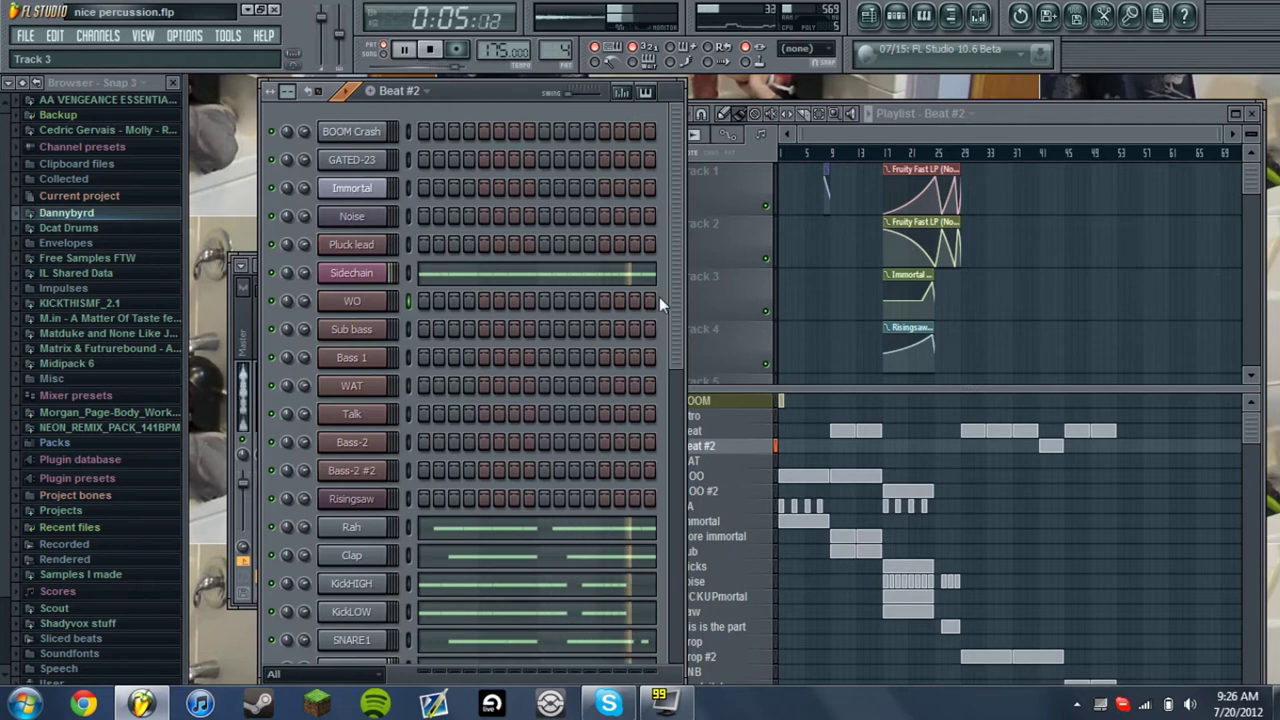
pyautogui.press('space')
# Switch the step sequencer to the WAT pattern and look over its channels
pyautogui.click(399, 91)
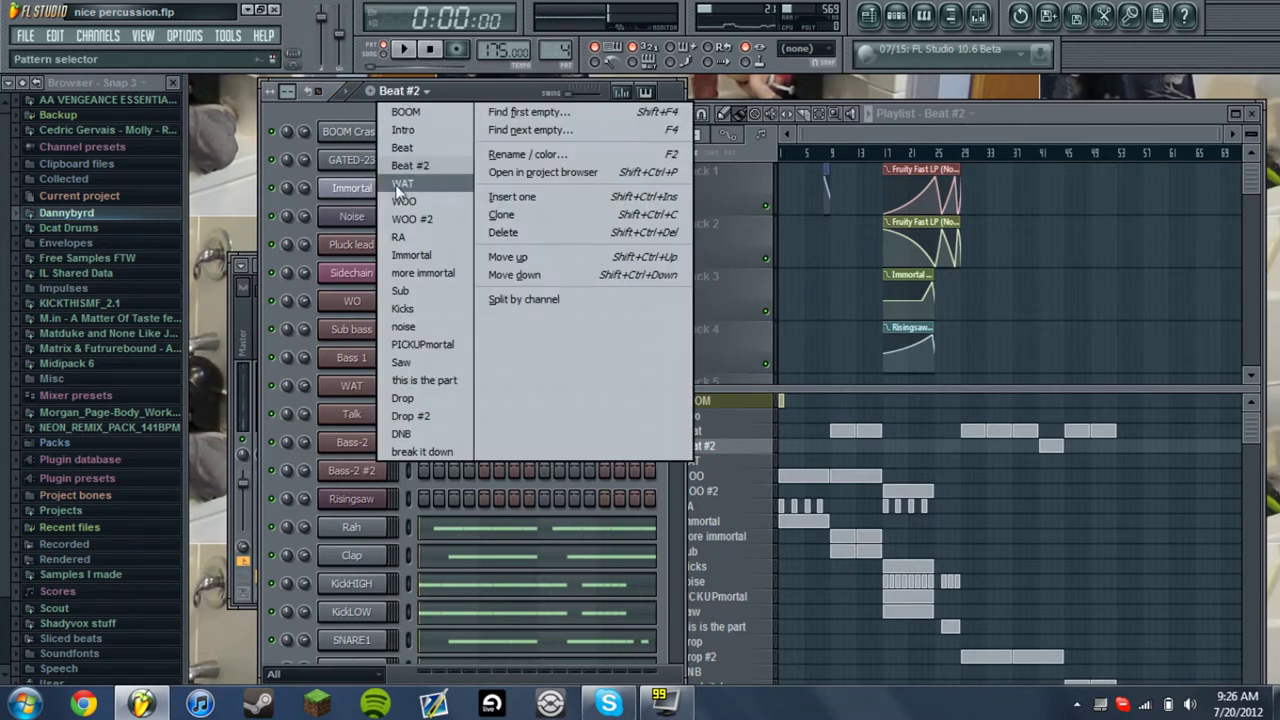
pyautogui.click(401, 184)
pyautogui.moveTo(672, 318); pyautogui.dragTo(598, 205)
# Select the WOO pattern and listen to it alone and within the playlist in song mode
pyautogui.click(399, 91)
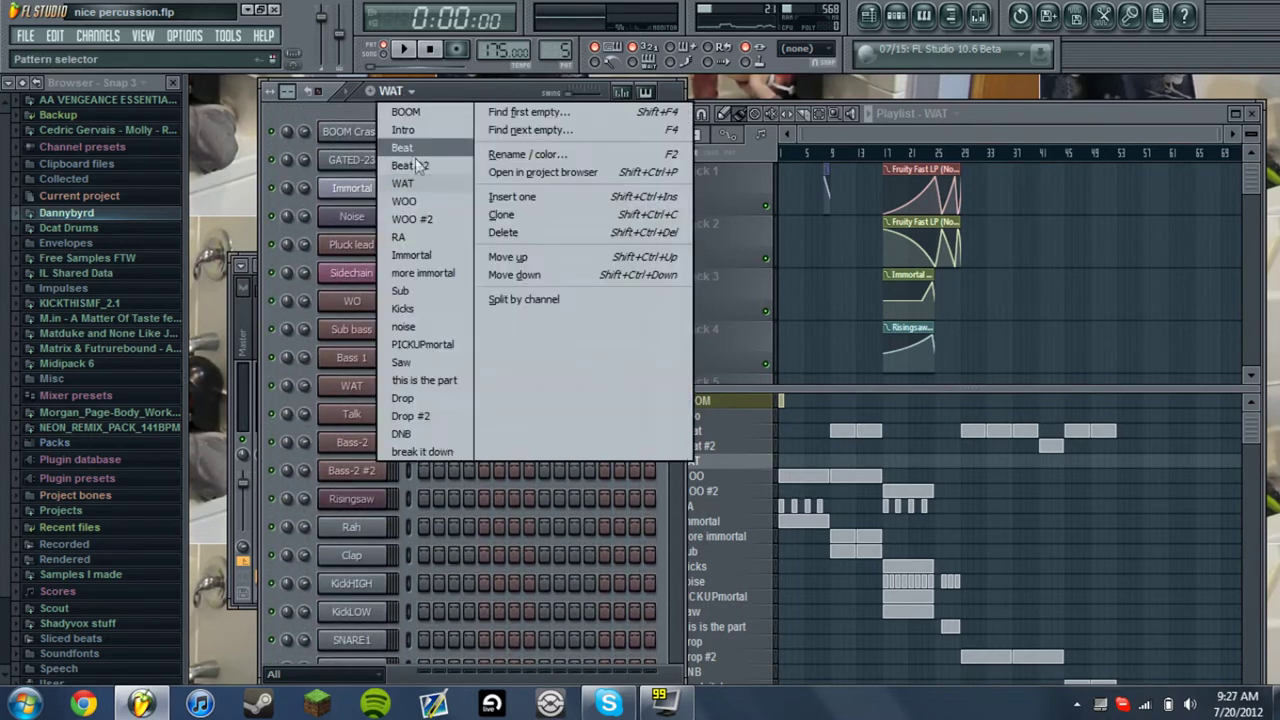
pyautogui.click(428, 197)
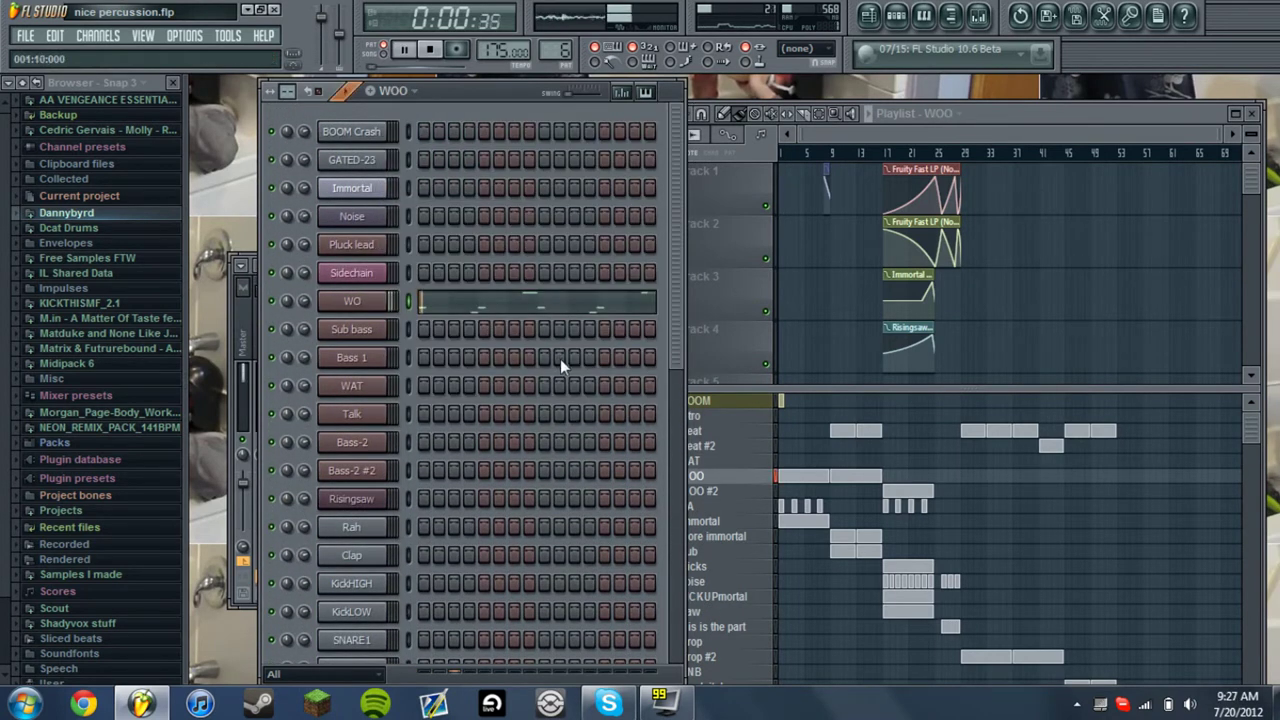
pyautogui.click(912, 118)
pyautogui.press('space')
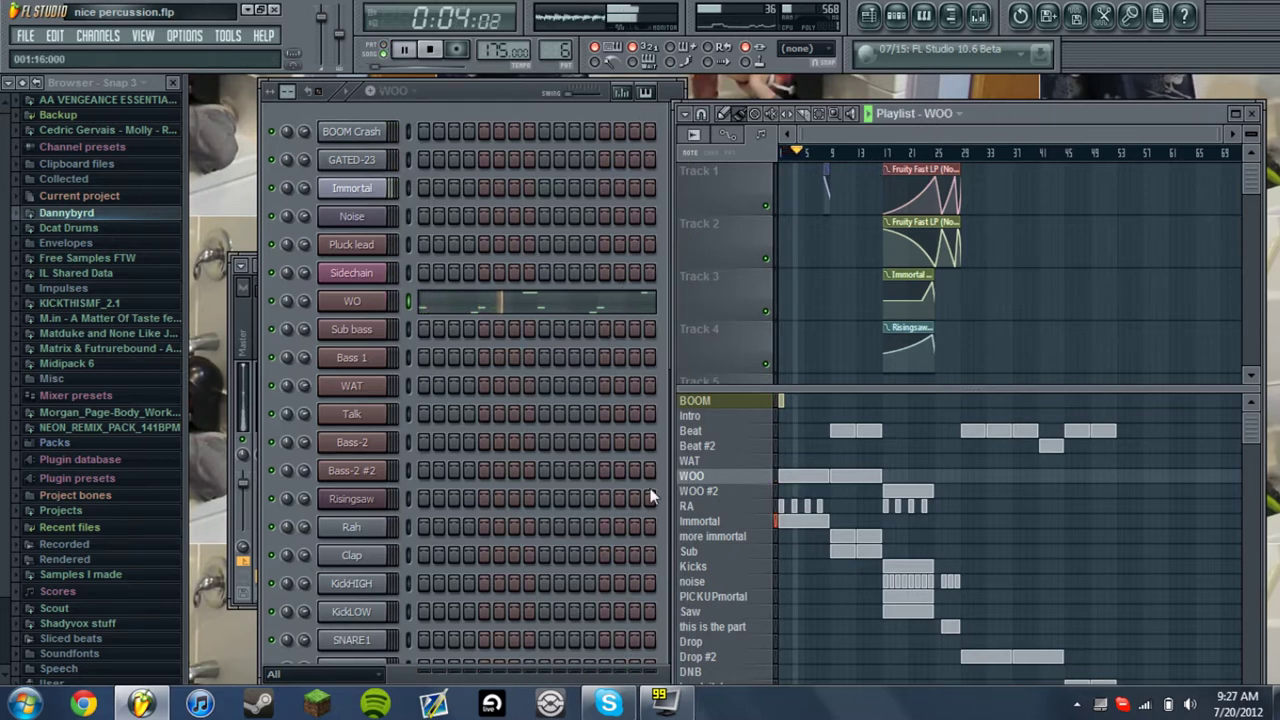
pyautogui.press('space')
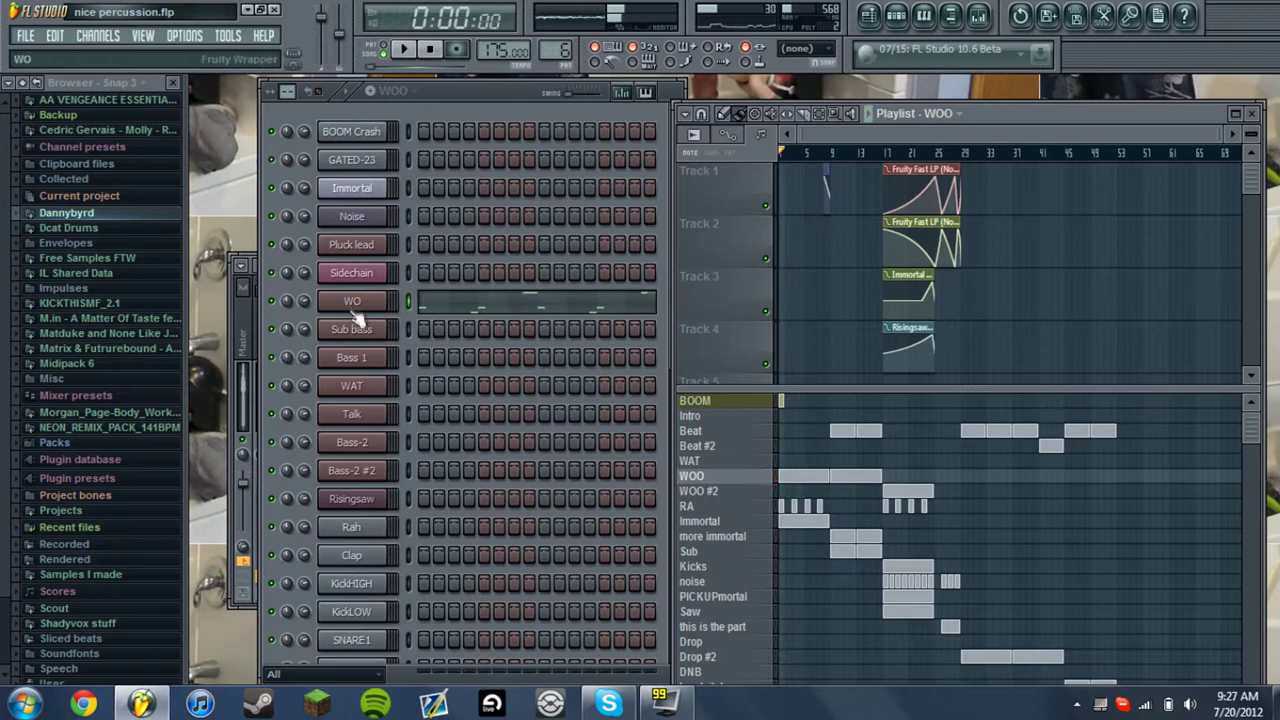
# Open the WO channel's Massive synth and view its first envelope alongside the oscillator settings
pyautogui.click(355, 308)
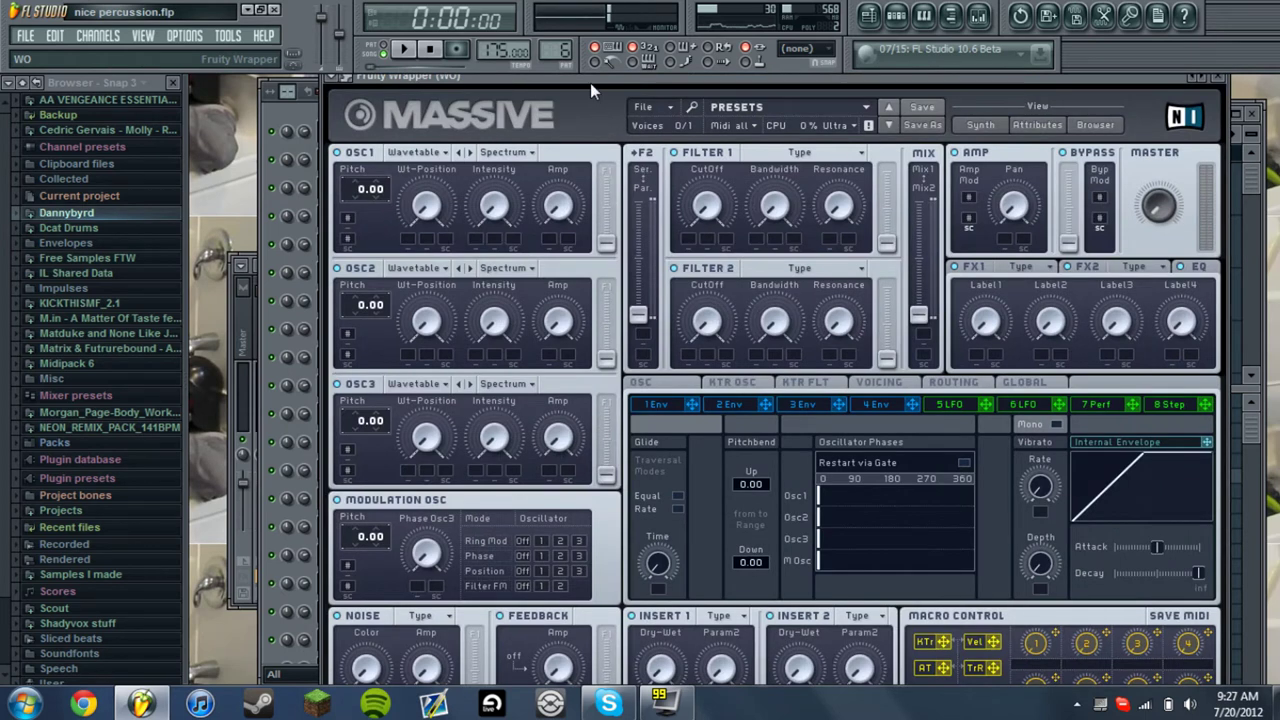
pyautogui.moveTo(590, 79); pyautogui.dragTo(606, 101)
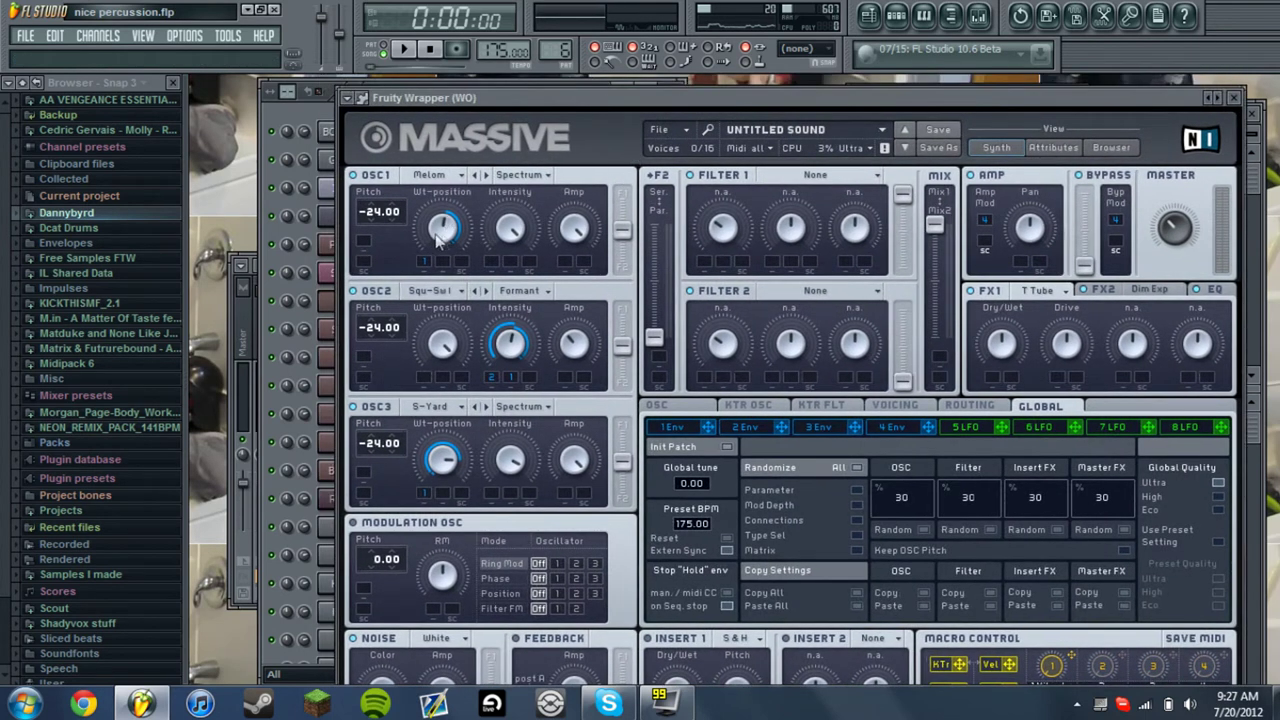
pyautogui.click(674, 428)
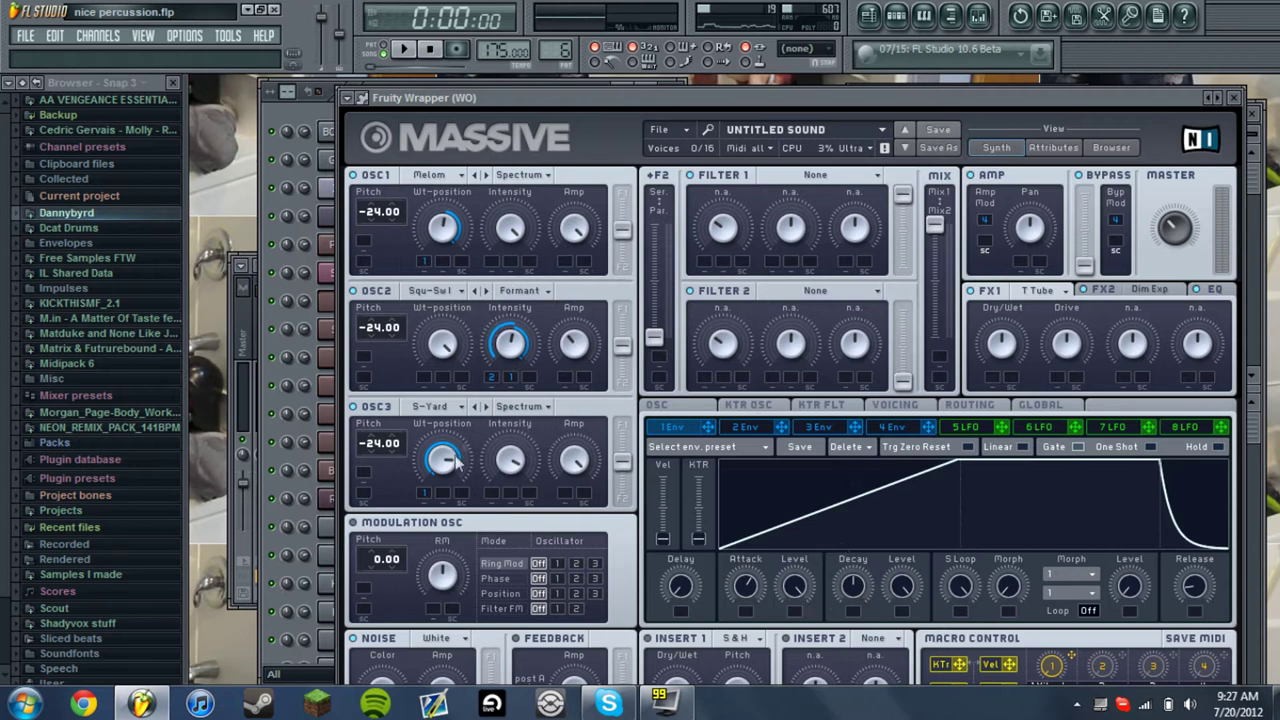
pyautogui.click(319, 112)
pyautogui.click(736, 94)
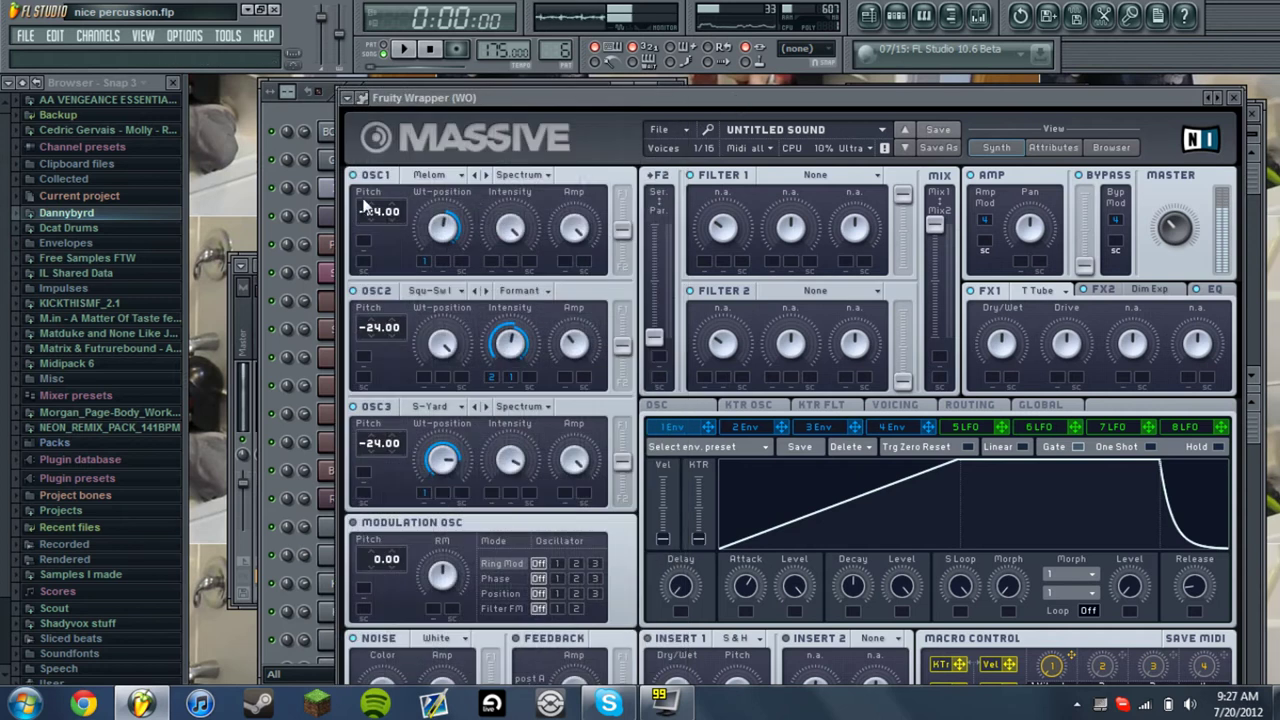
# Audition Massive's oscillators by toggling them while playing notes, and close the synth and its channel settings
pyautogui.click(353, 175)
pyautogui.press('x')
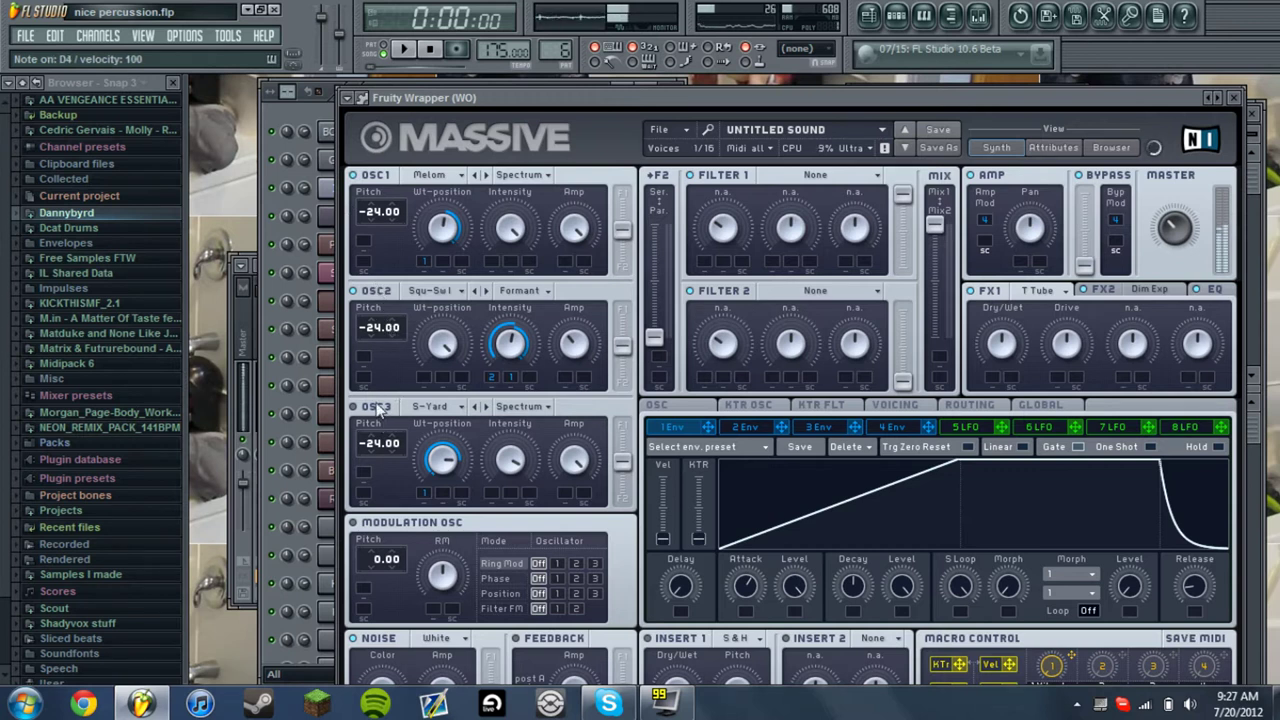
pyautogui.click(1236, 100)
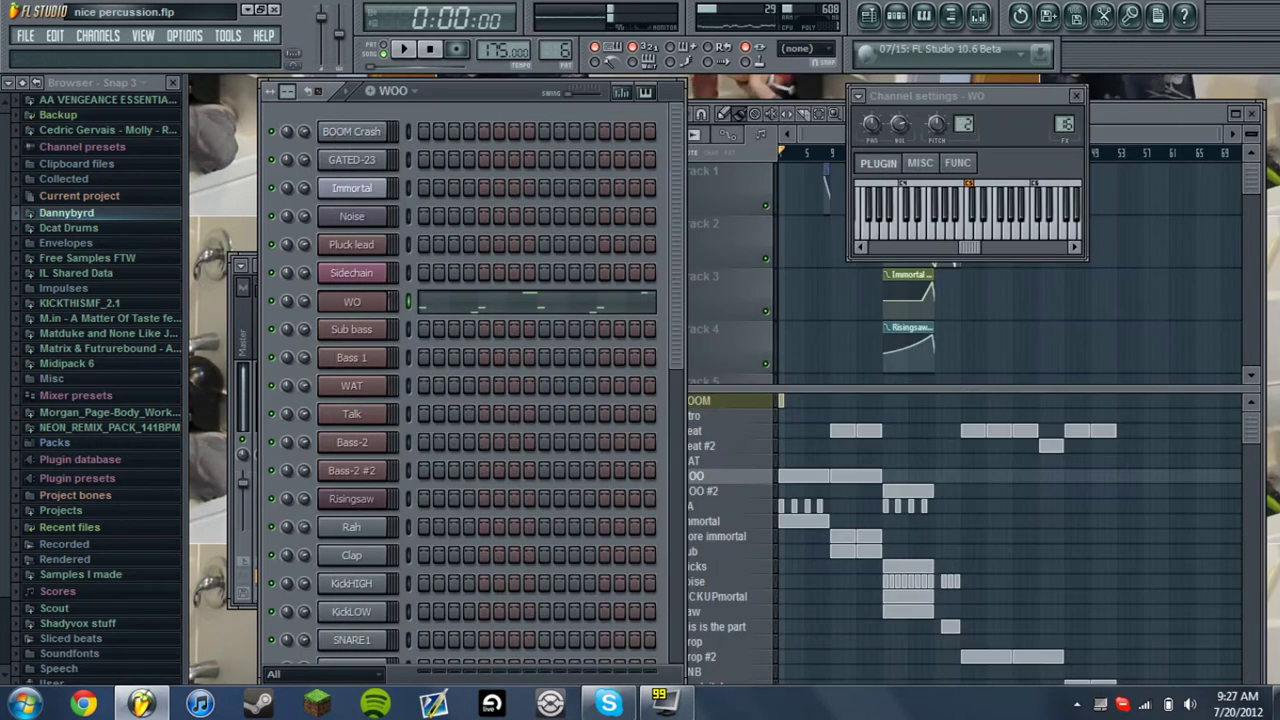
pyautogui.click(1077, 96)
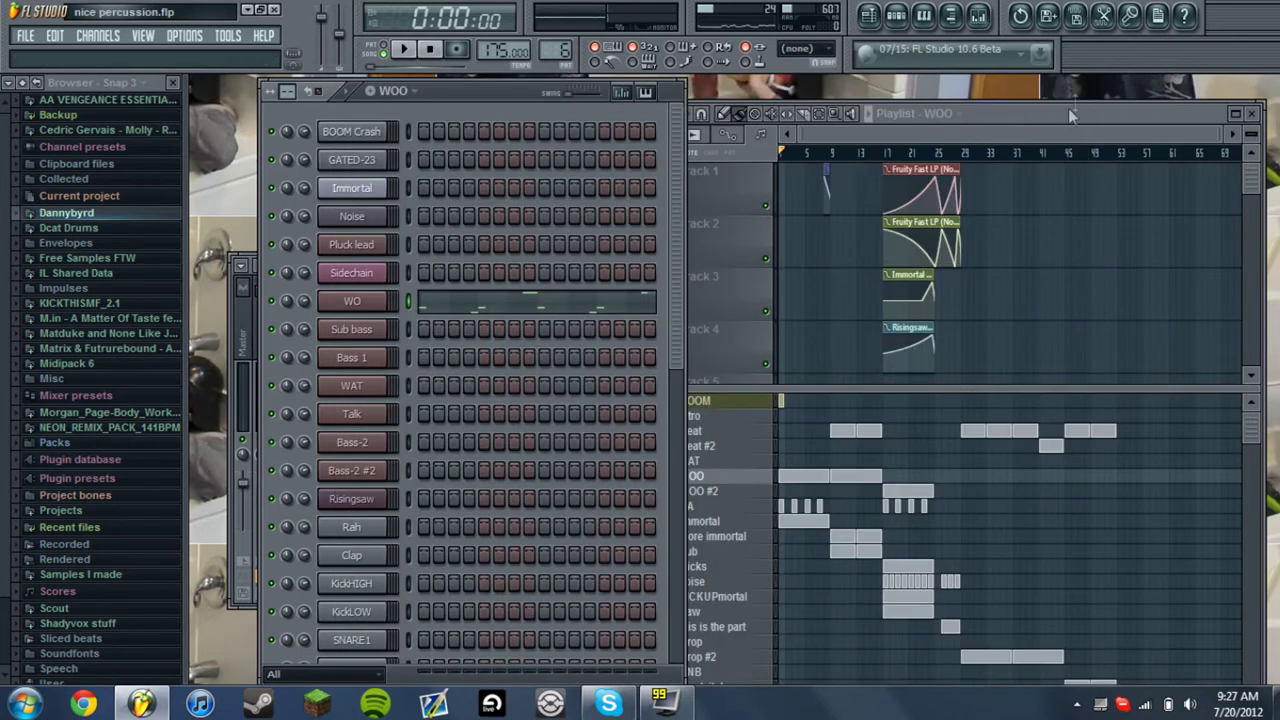
# Show the effects chain on the WO mixer track and return to the step sequencer
pyautogui.click(978, 15)
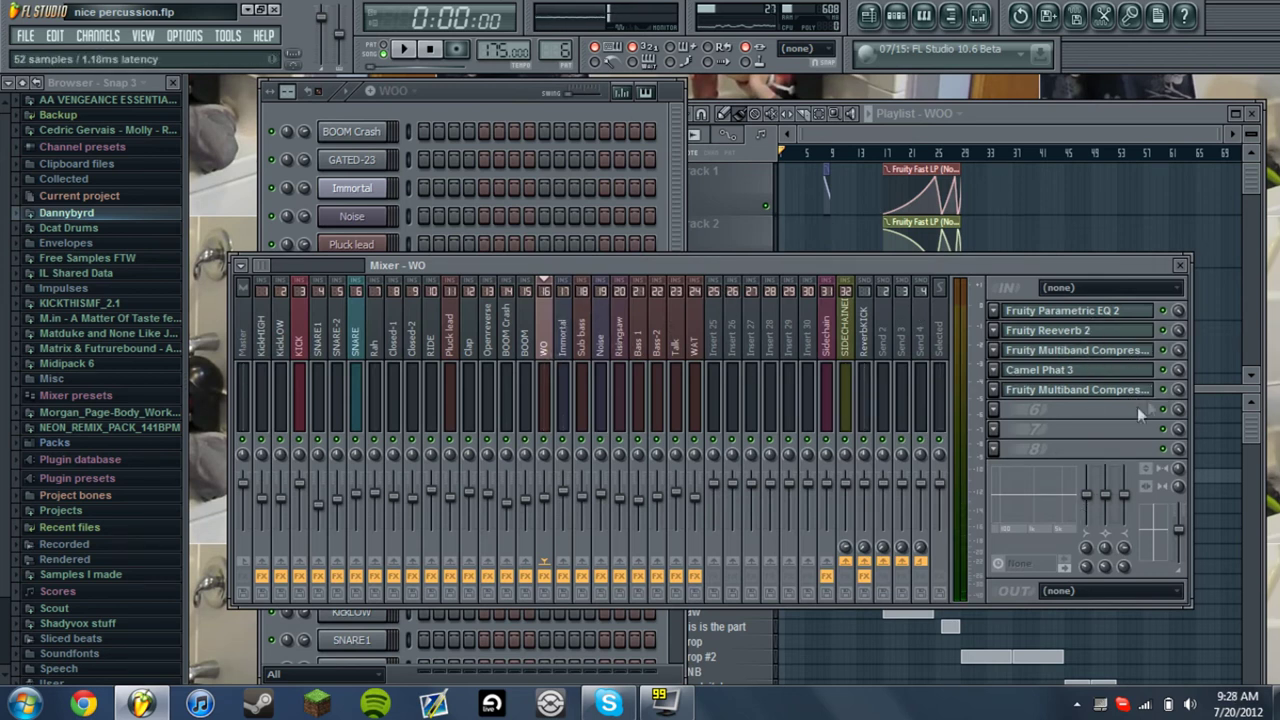
pyautogui.click(446, 90)
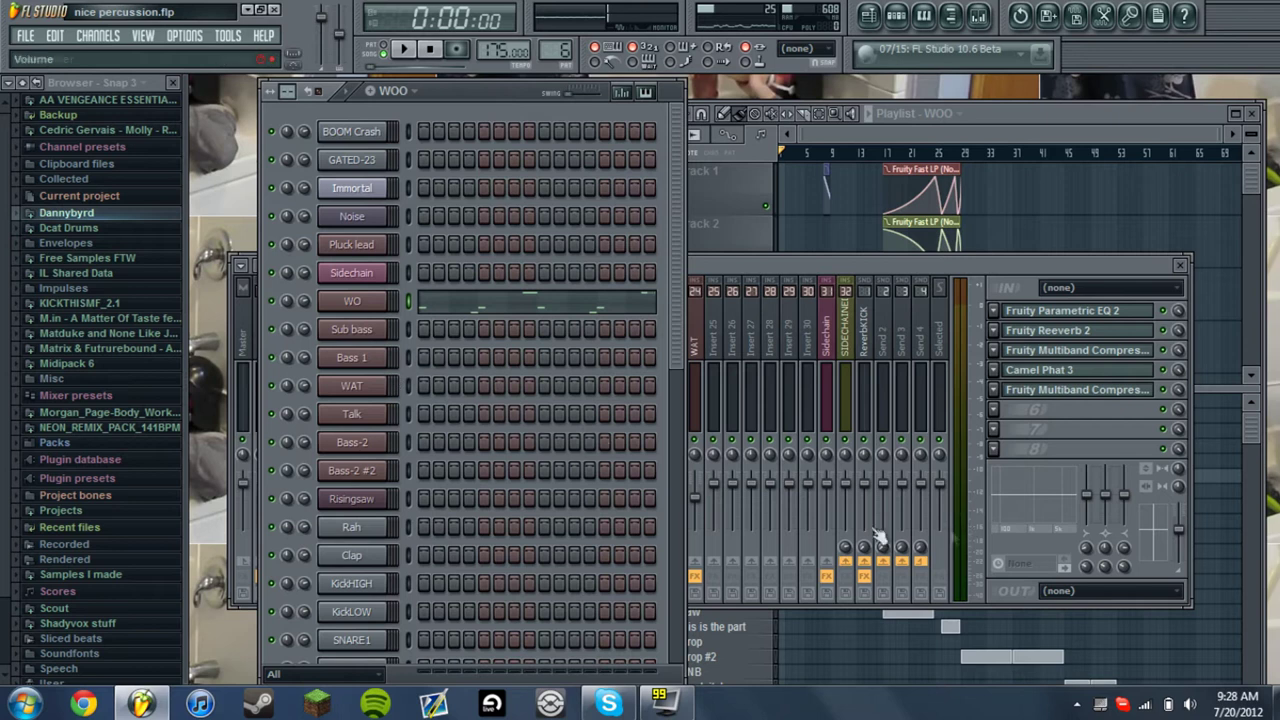
# Select the RA pattern, change playback from song to pattern mode and play its Rah hit
pyautogui.click(412, 91)
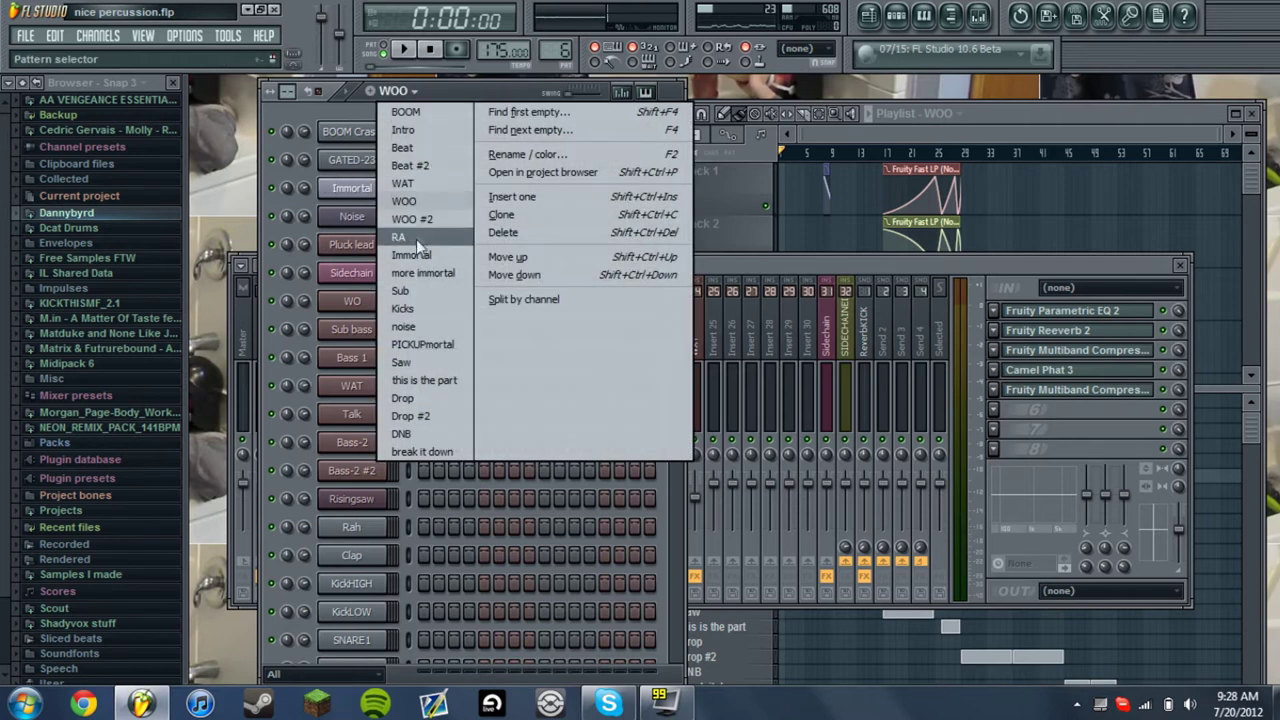
pyautogui.click(416, 239)
pyautogui.click(1034, 114)
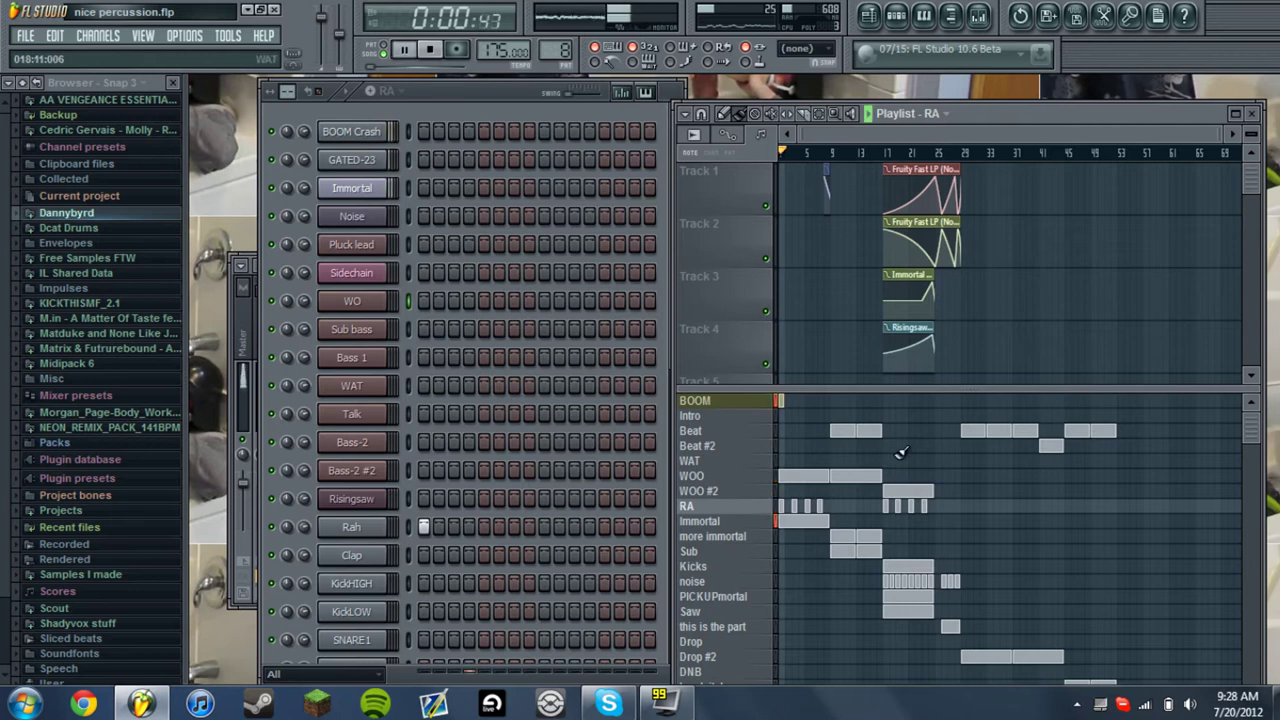
pyautogui.press('l')
pyautogui.press('space')
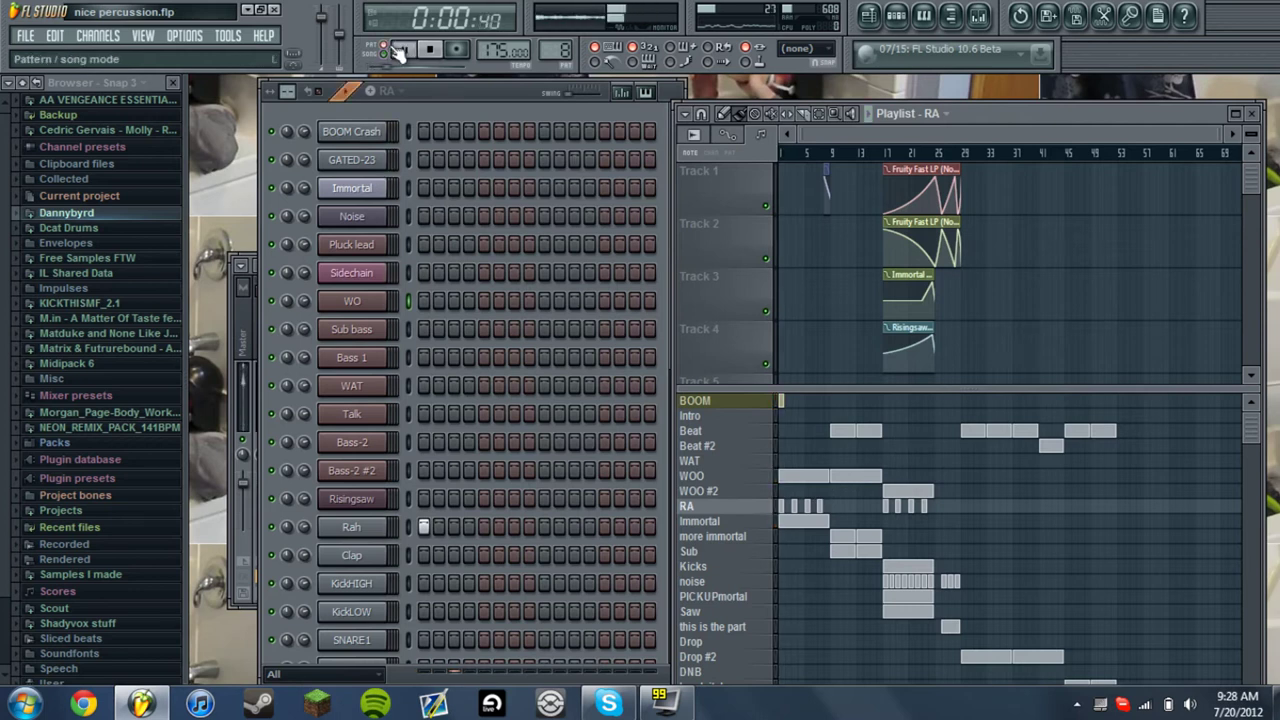
pyautogui.press('space')
# Zoom the playlist in on the opening bars to show where the RA clips are placed
pyautogui.click(427, 92)
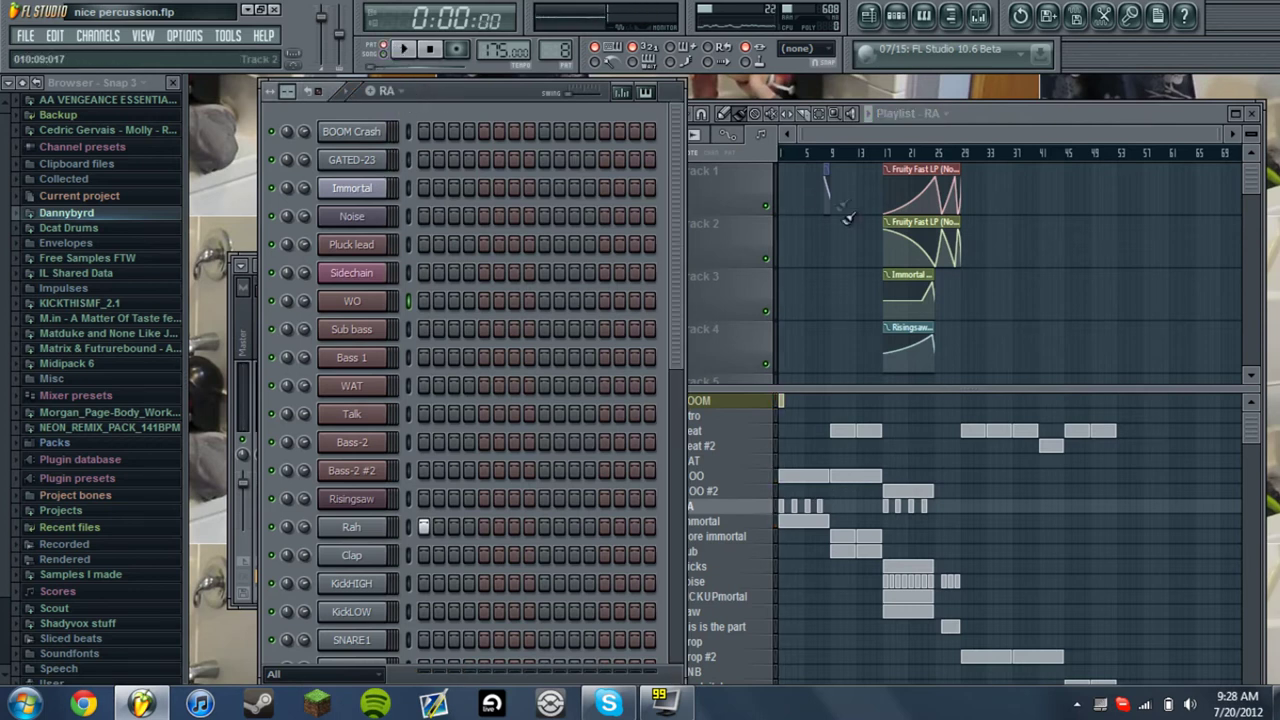
pyautogui.moveTo(1220, 135); pyautogui.dragTo(920, 175)
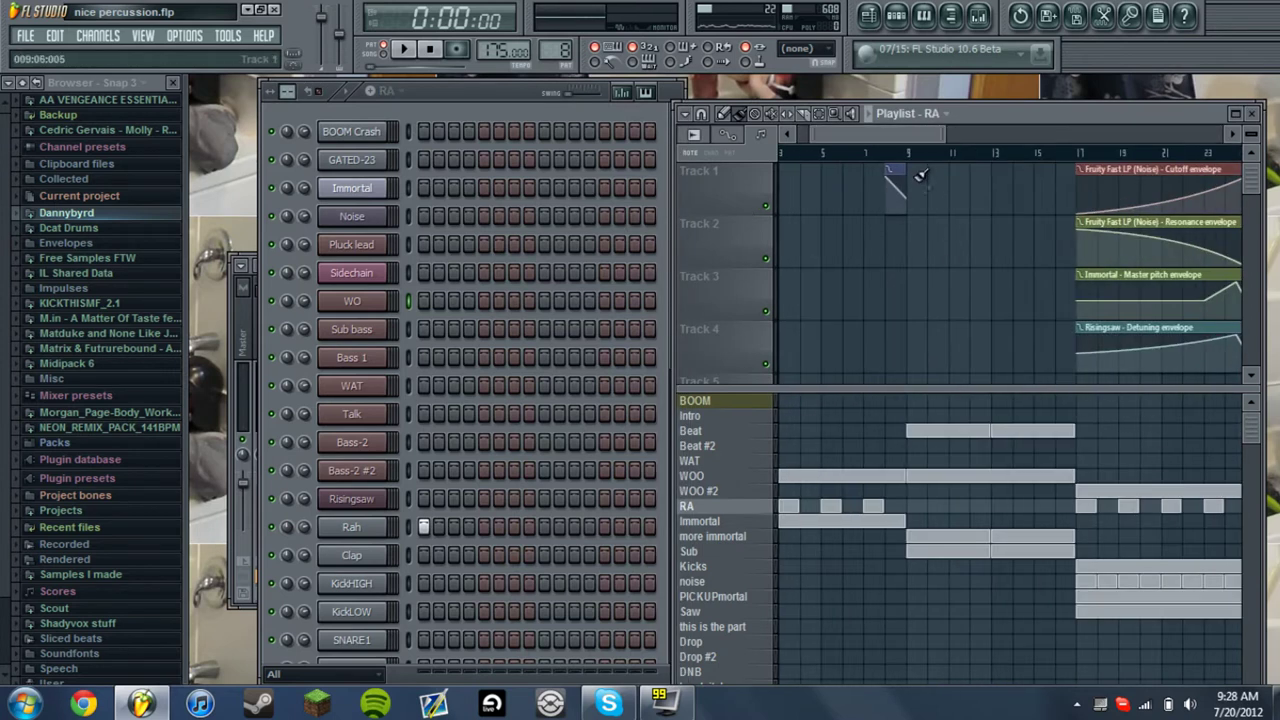
pyautogui.moveTo(866, 139); pyautogui.dragTo(830, 150)
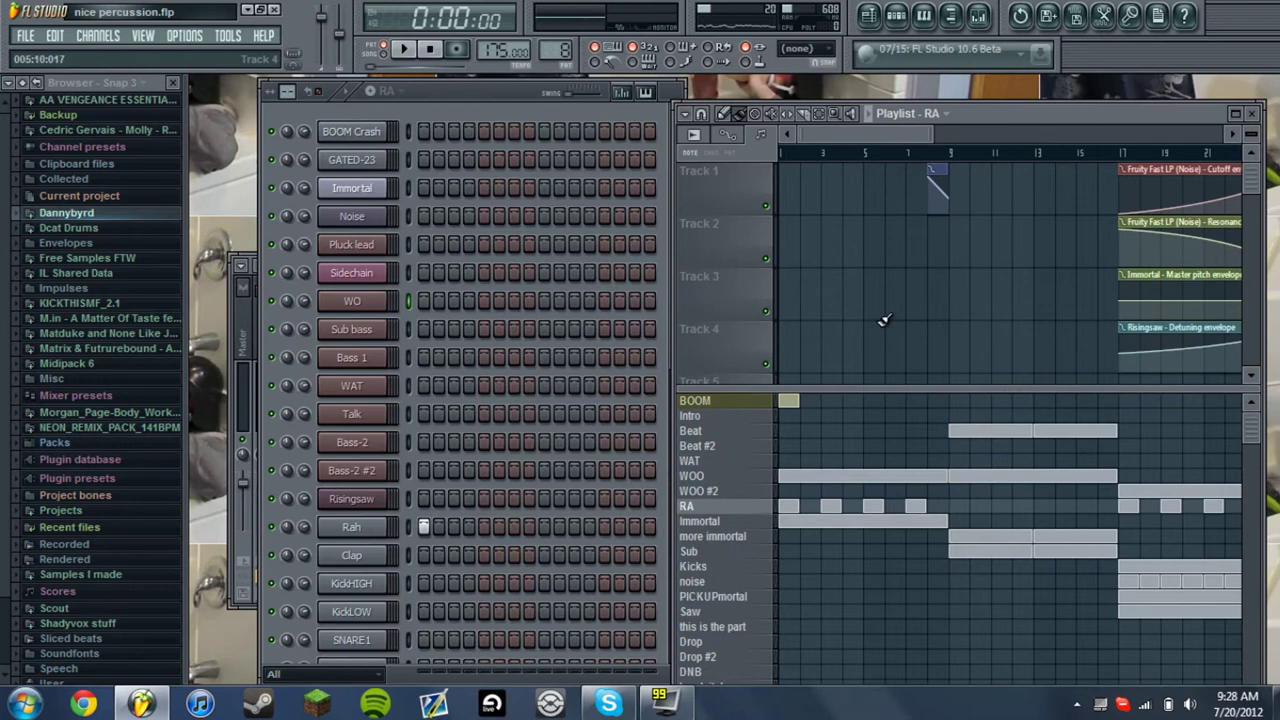
# Show the Beat pattern's channels again and return to the RA pattern
pyautogui.press('F6')
pyautogui.click(702, 436)
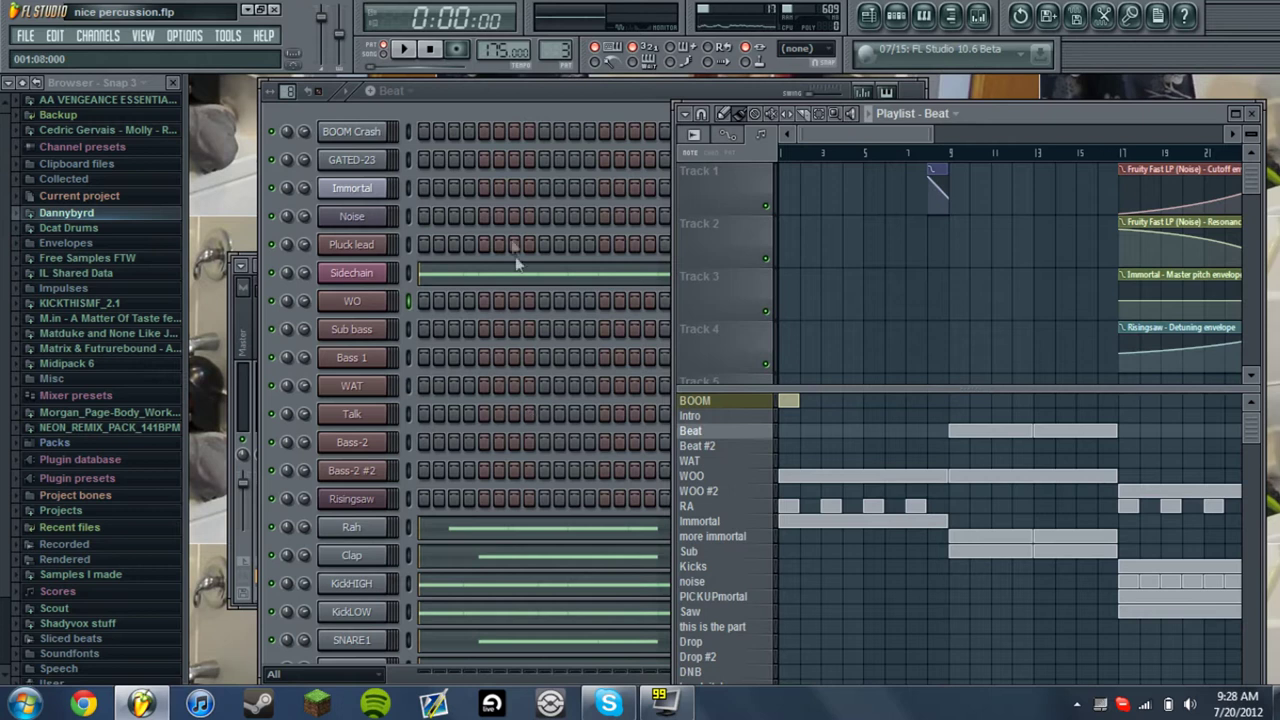
pyautogui.click(445, 88)
pyautogui.click(395, 91)
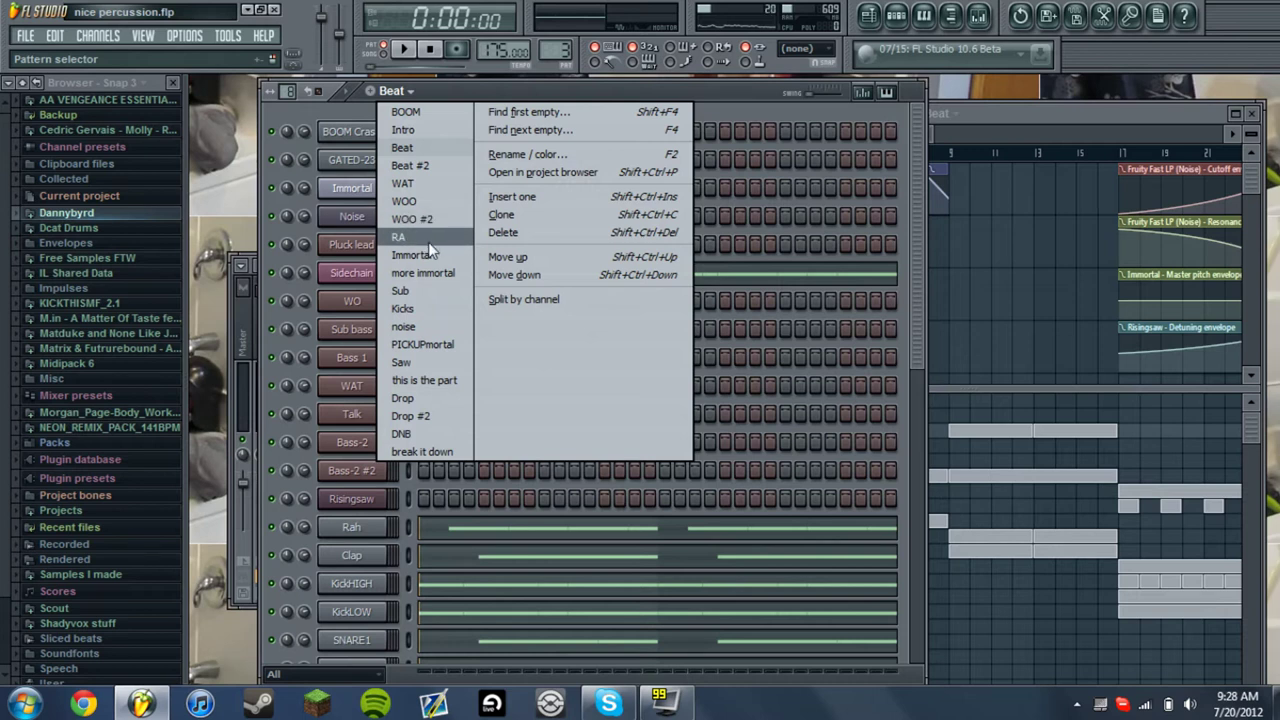
pyautogui.click(430, 238)
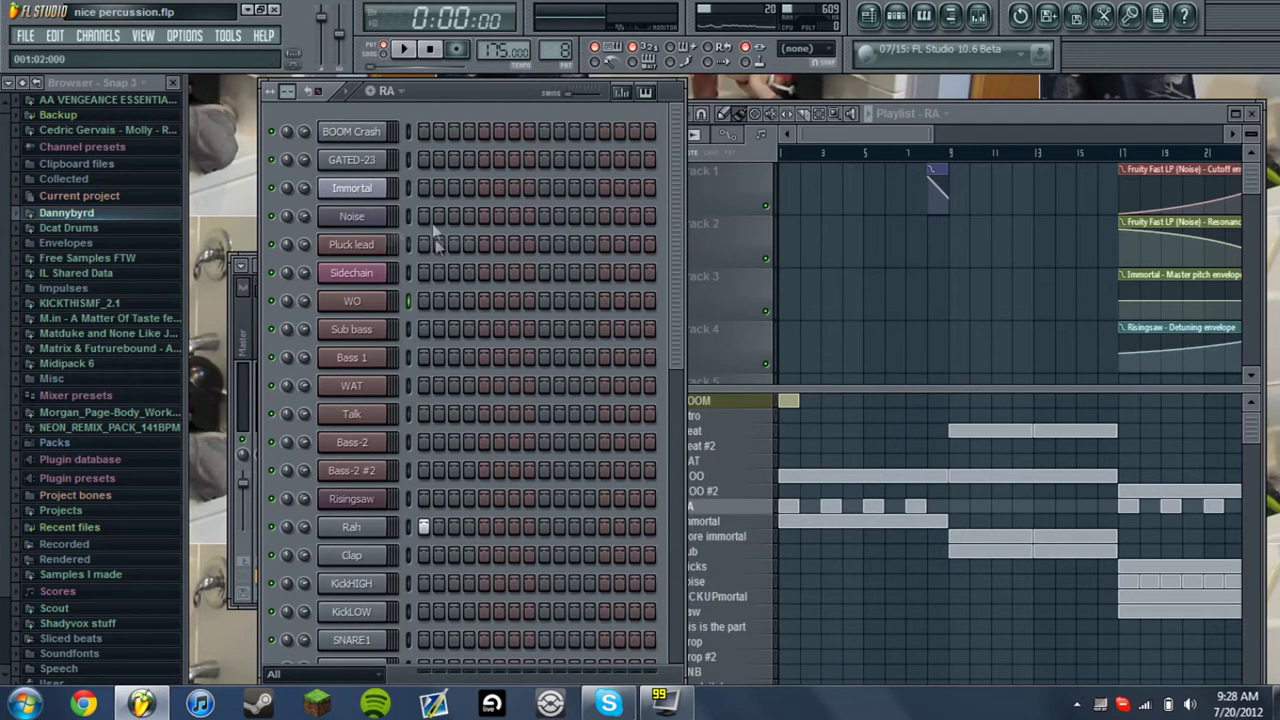
# Switch to the Immortal pattern and play it to hear its vocal sample
pyautogui.click(396, 94)
pyautogui.click(430, 254)
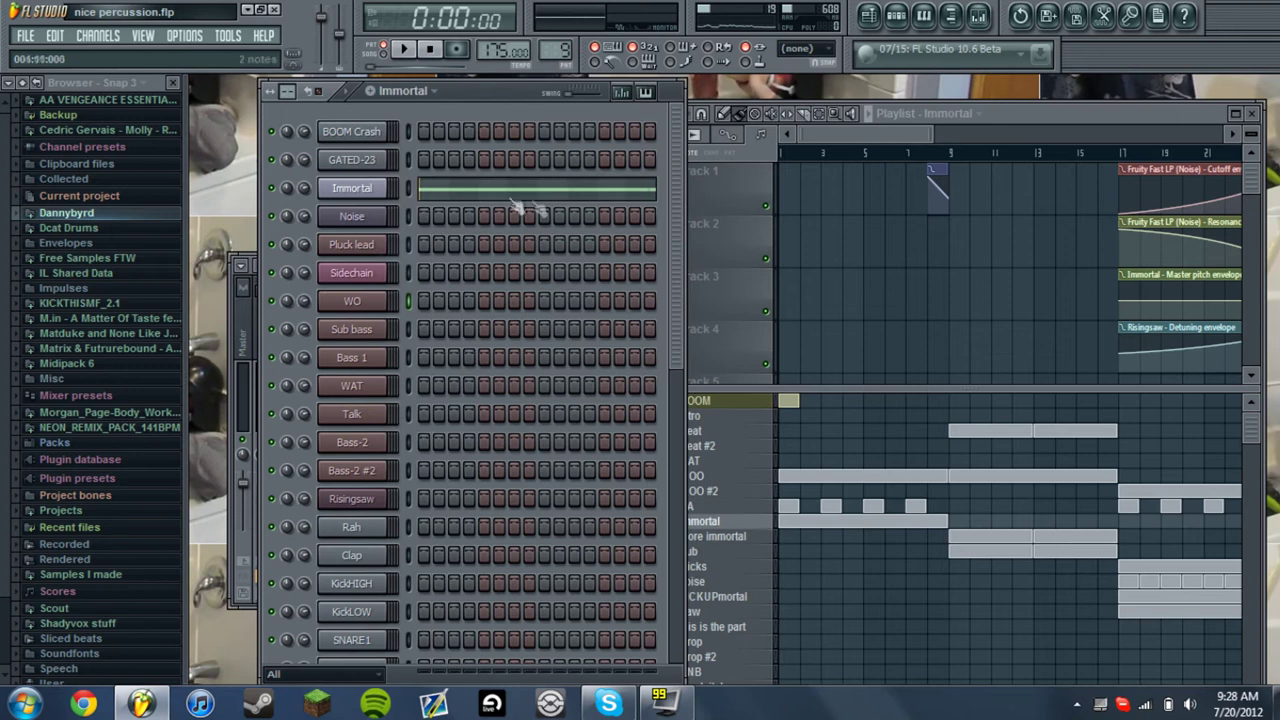
pyautogui.press('space')
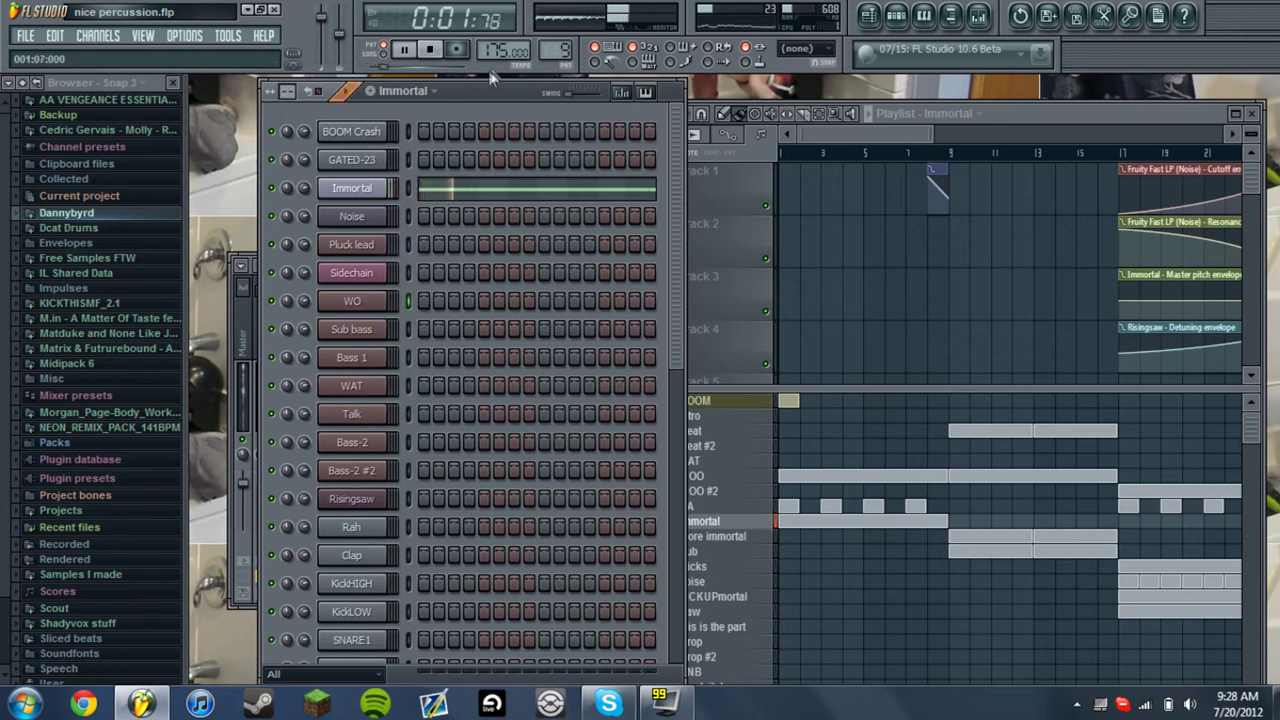
pyautogui.click(436, 93)
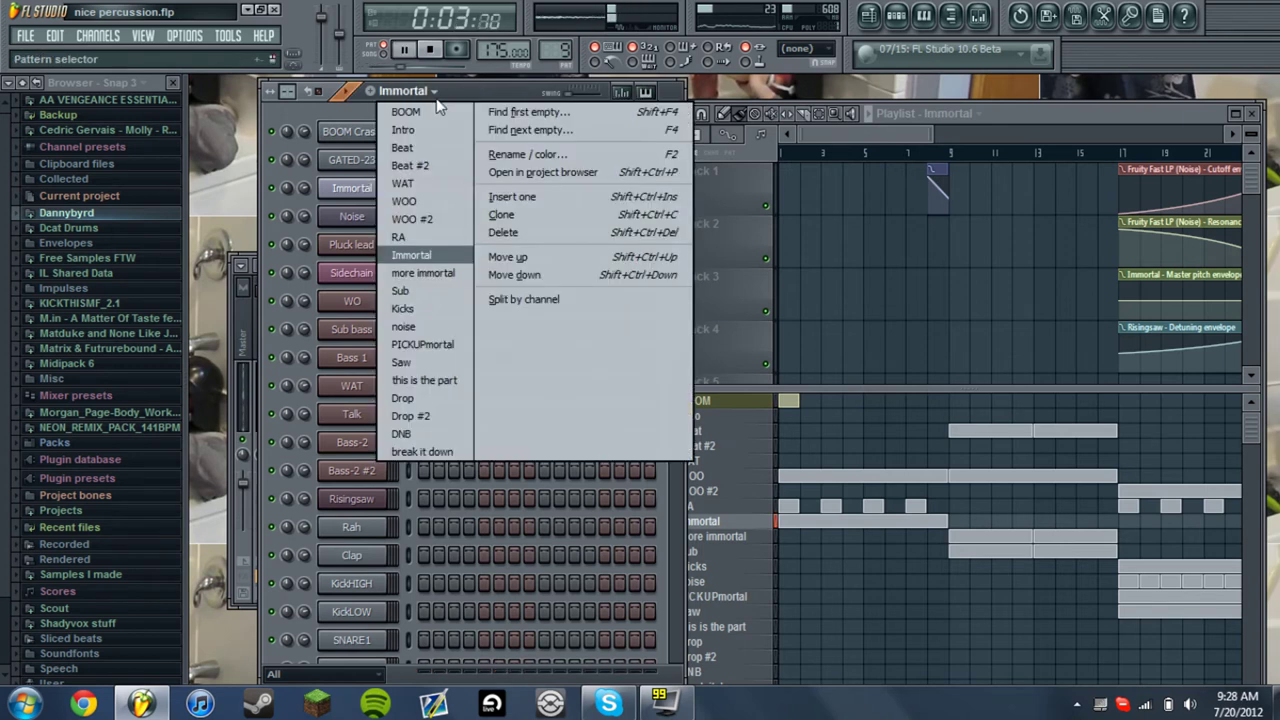
pyautogui.click(461, 85)
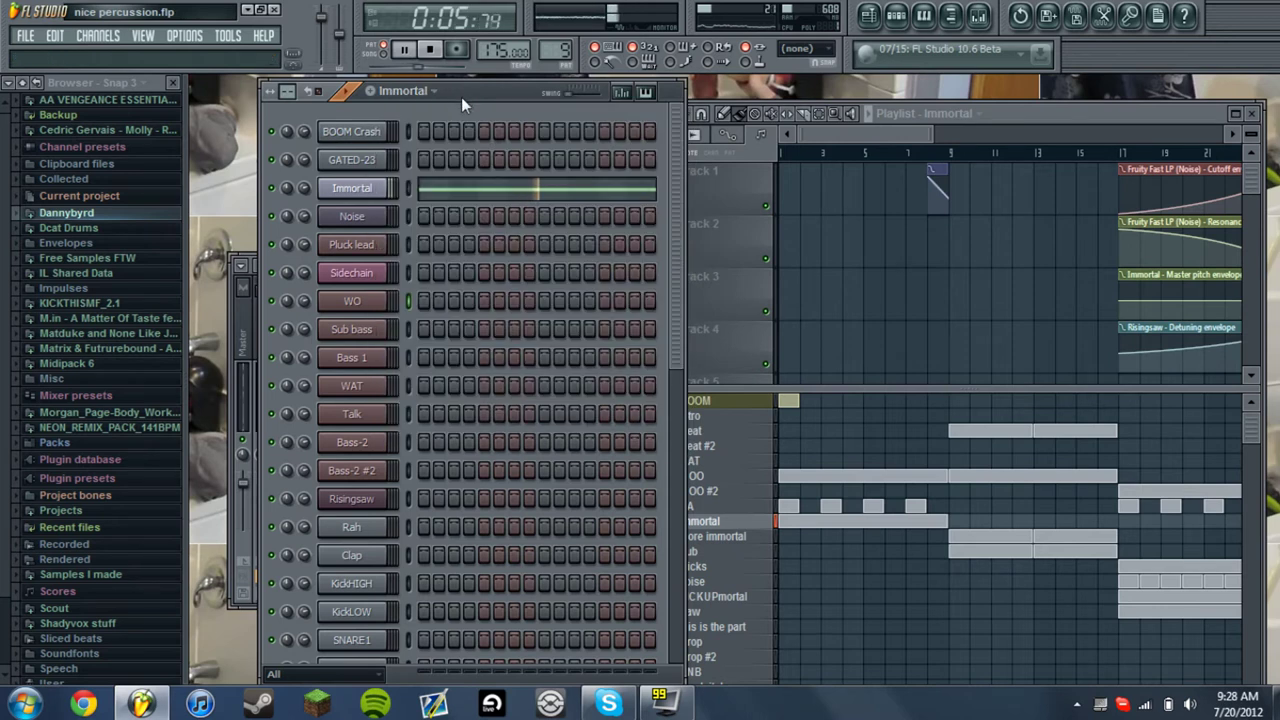
pyautogui.press('space')
# Open the Immortal channel's Slicex to view its sliced sample, and close it with the channel settings
pyautogui.click(390, 194)
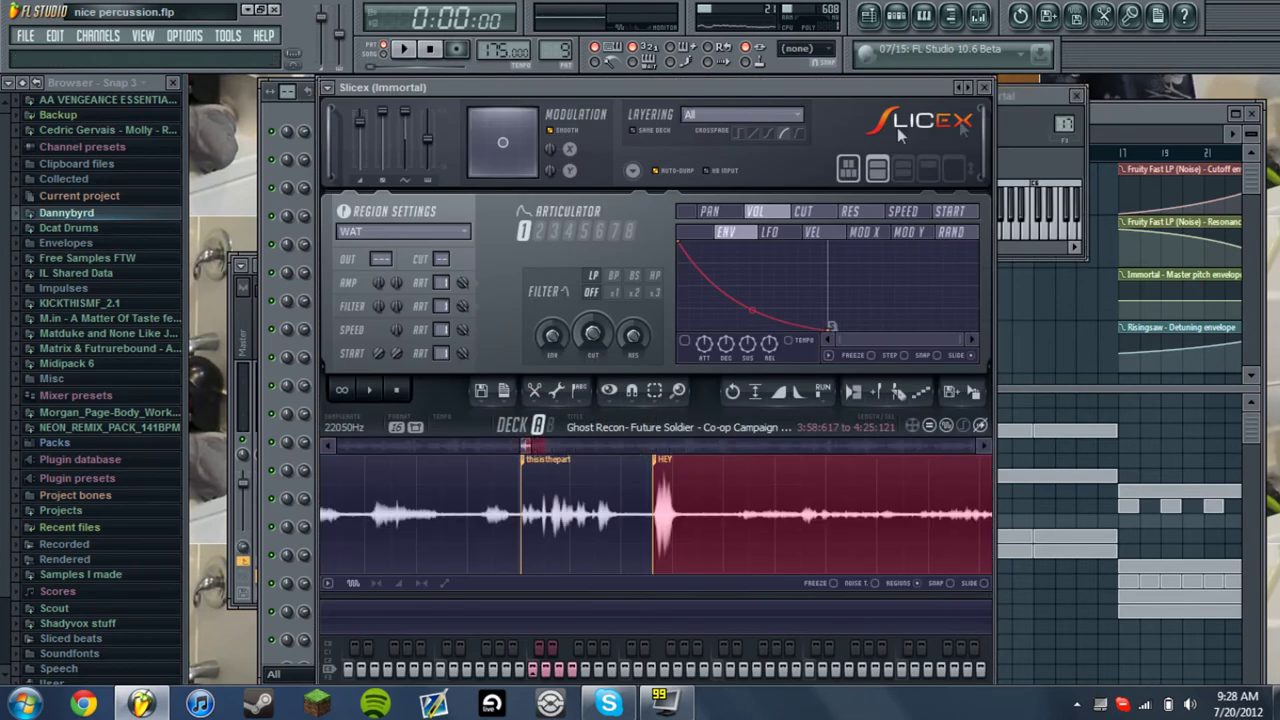
pyautogui.click(990, 89)
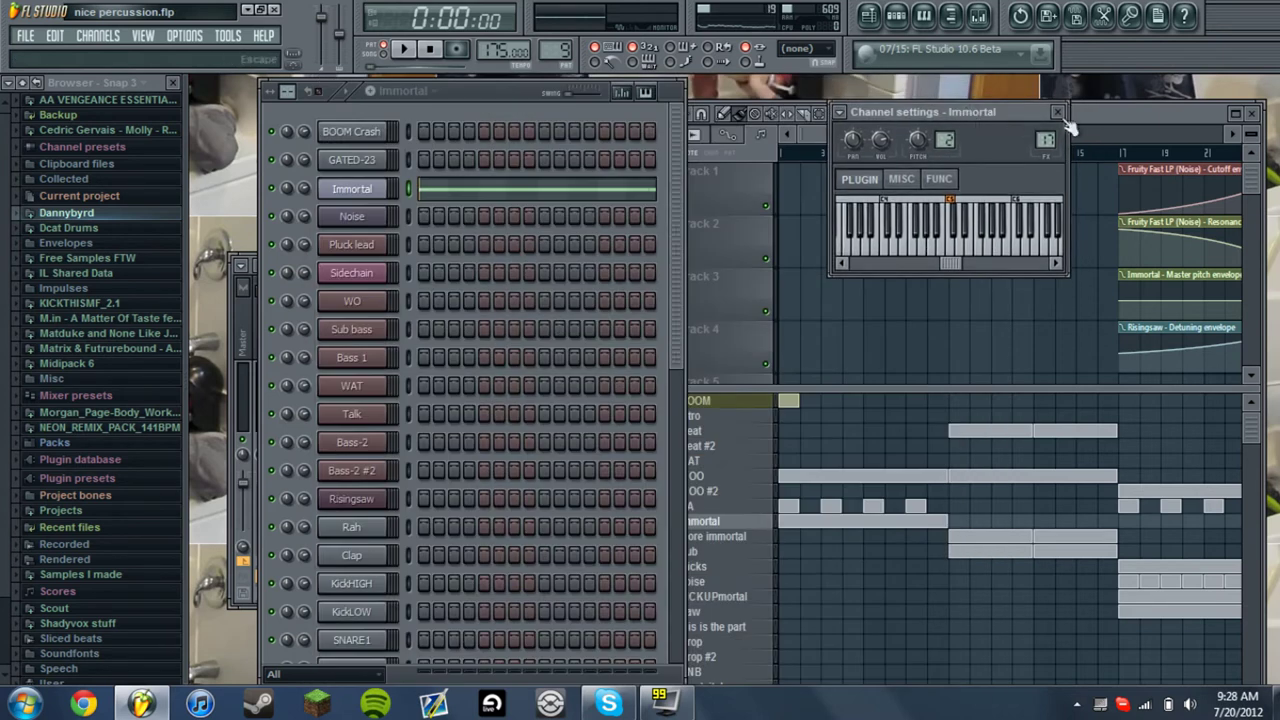
pyautogui.click(1060, 112)
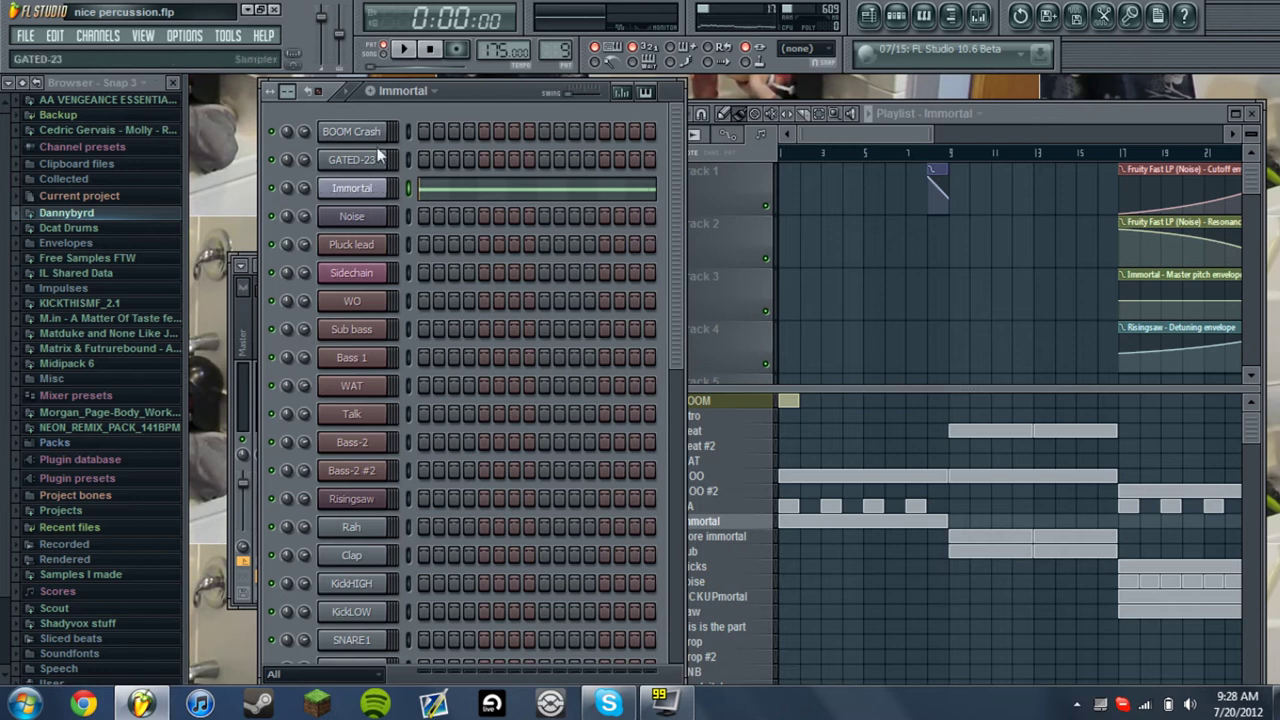
# Switch to the more immortal pattern to show its notes on the Immortal channel
pyautogui.click(403, 90)
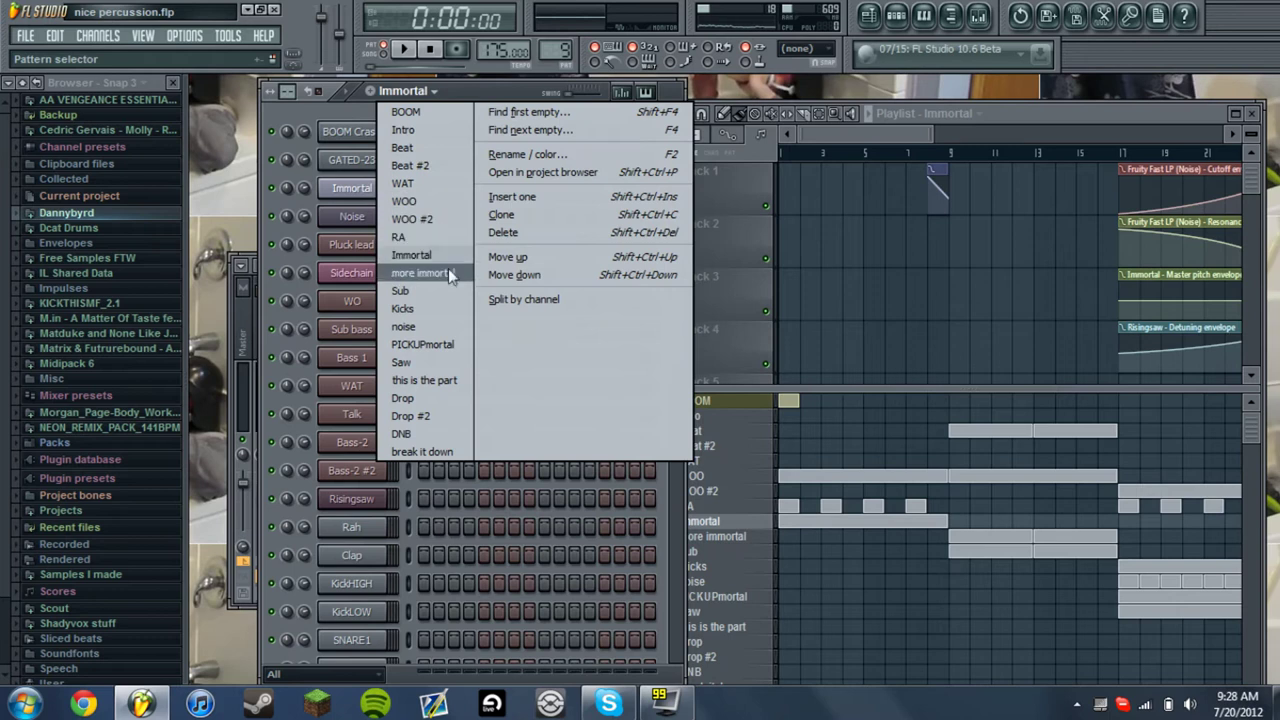
pyautogui.click(446, 271)
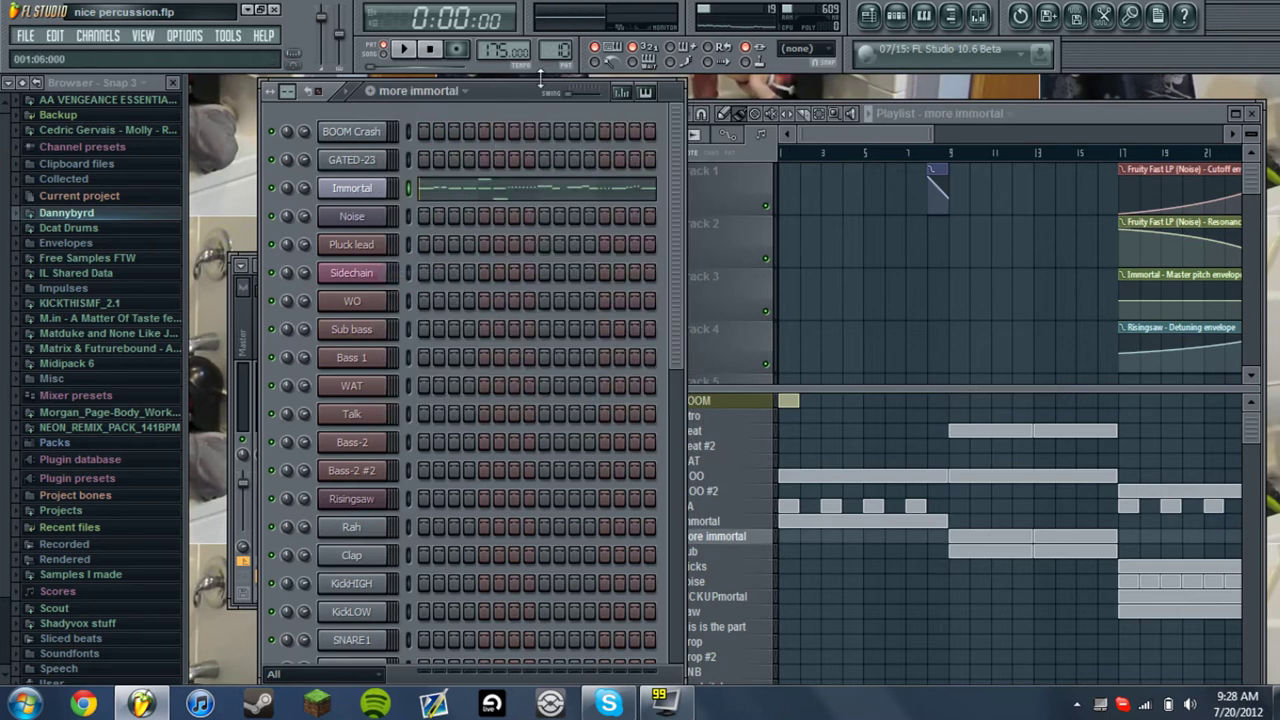
# Play the more immortal pattern, and switch to the Sub pattern to hear its Sub bass notes
pyautogui.press('space')
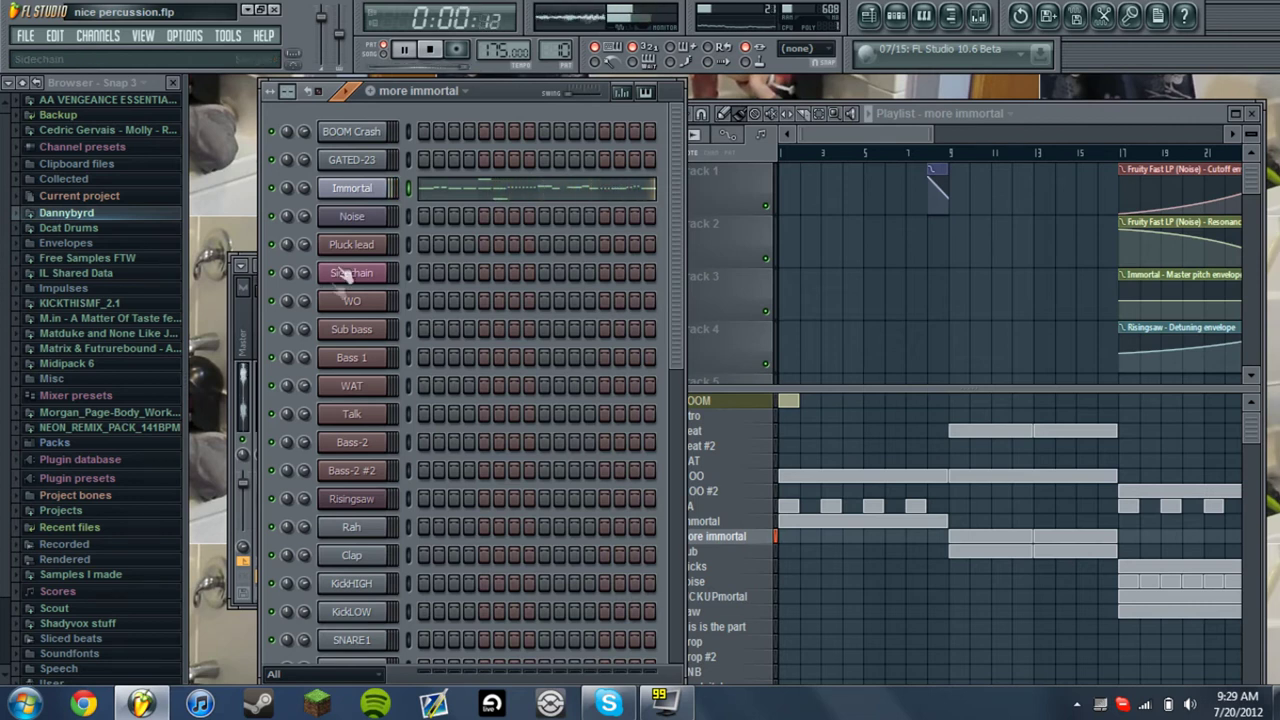
pyautogui.press('space')
pyautogui.click(437, 92)
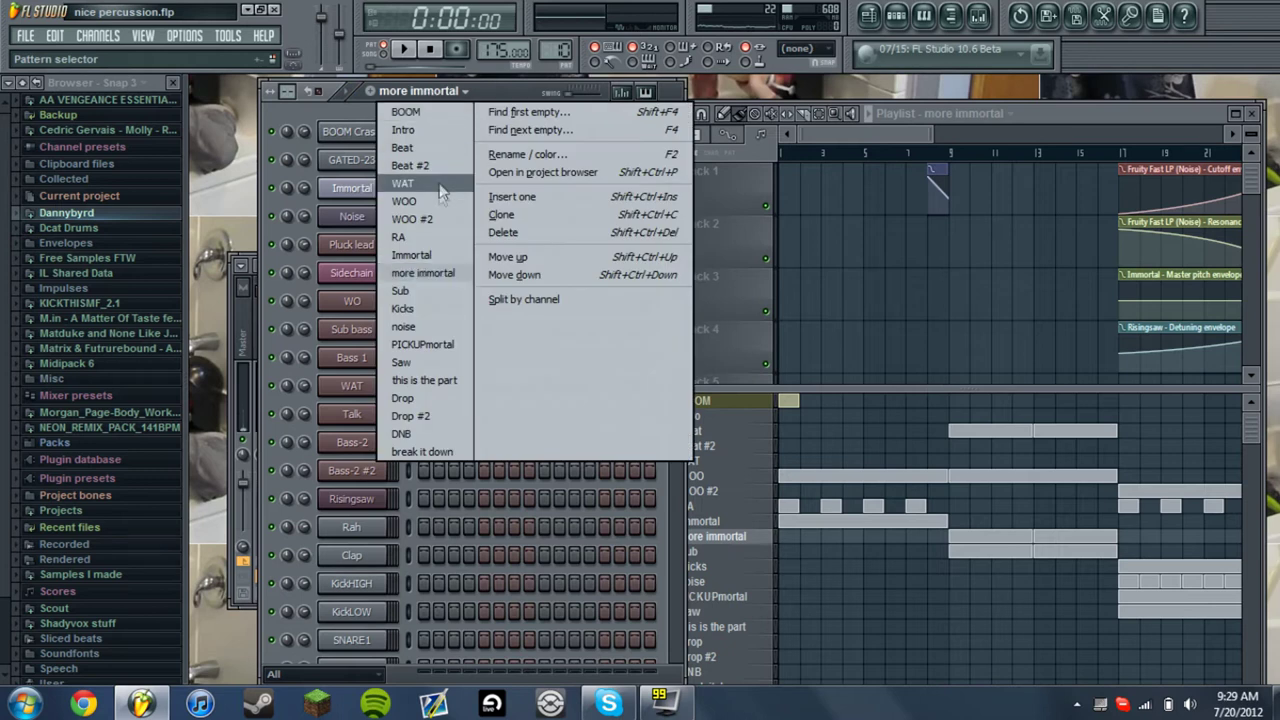
pyautogui.click(430, 291)
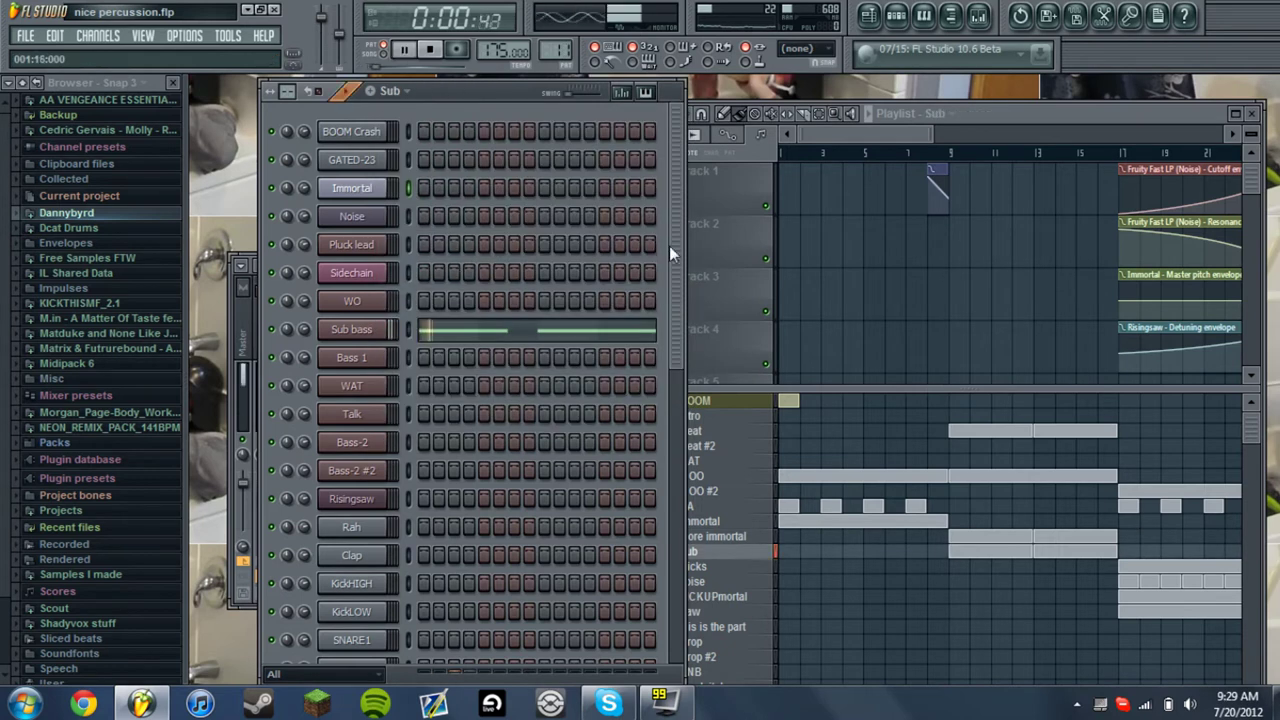
# Switch to the Kicks pattern and play a moment of it
pyautogui.click(405, 91)
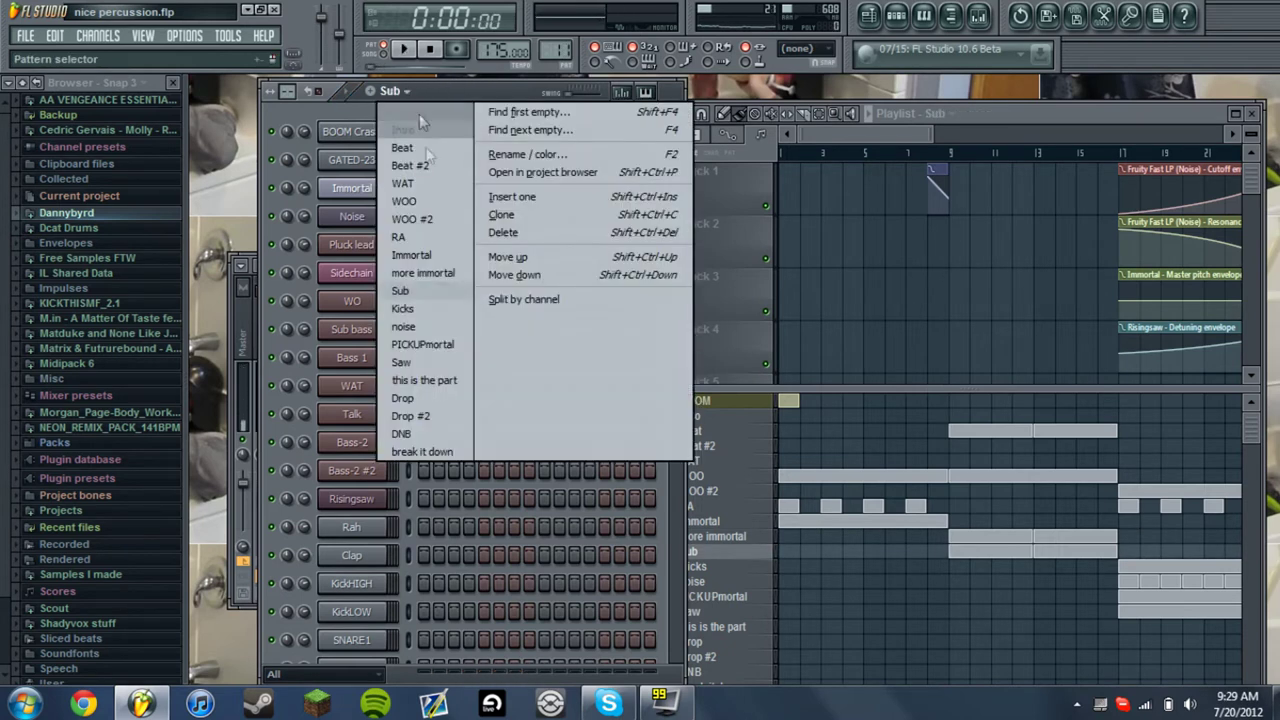
pyautogui.click(432, 308)
pyautogui.press('space')
pyautogui.press('space')
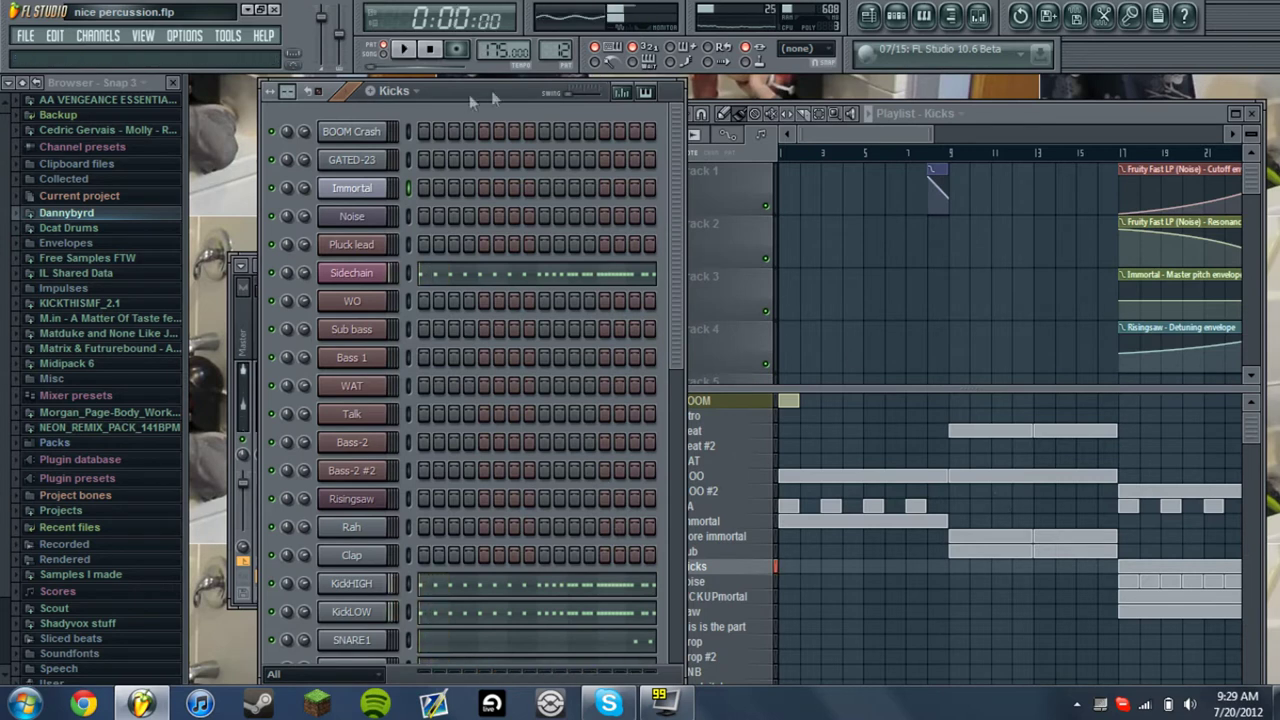
# Switch to the noise pattern and play it briefly, and bring up the PICKUPmortal pattern to hear it
pyautogui.click(410, 90)
pyautogui.click(445, 323)
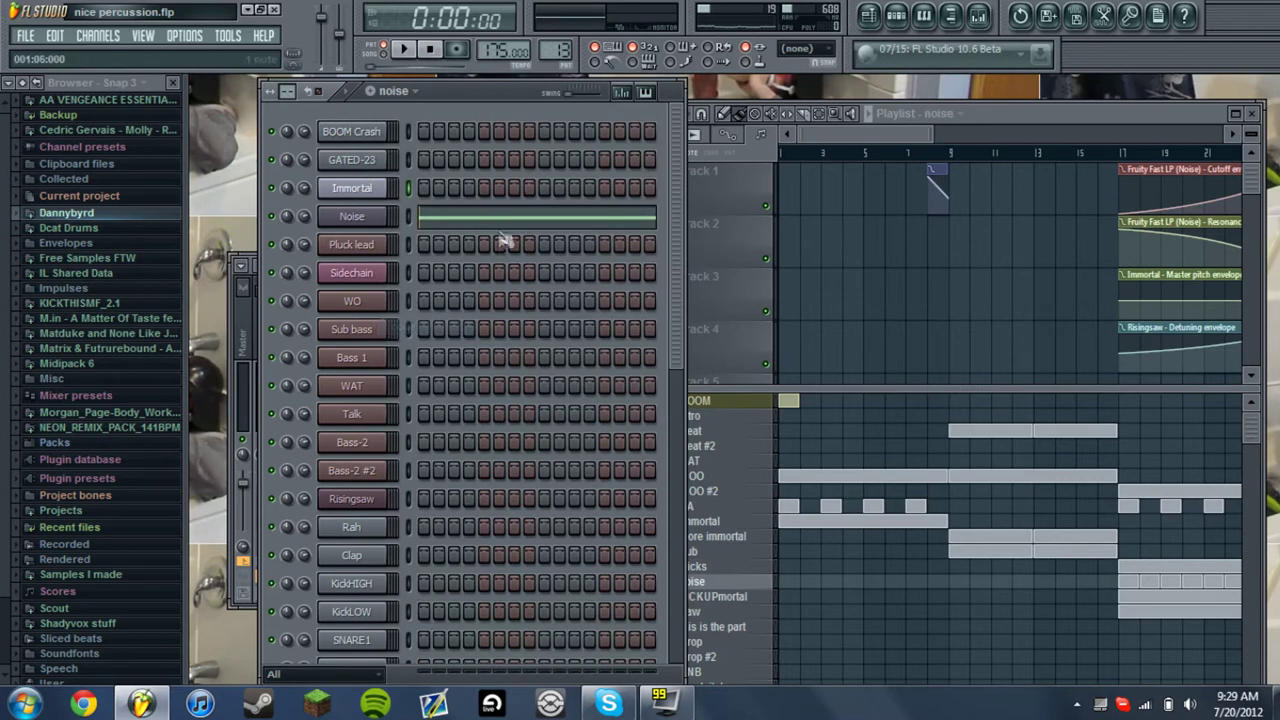
pyautogui.press('space')
pyautogui.press('space')
pyautogui.click(410, 92)
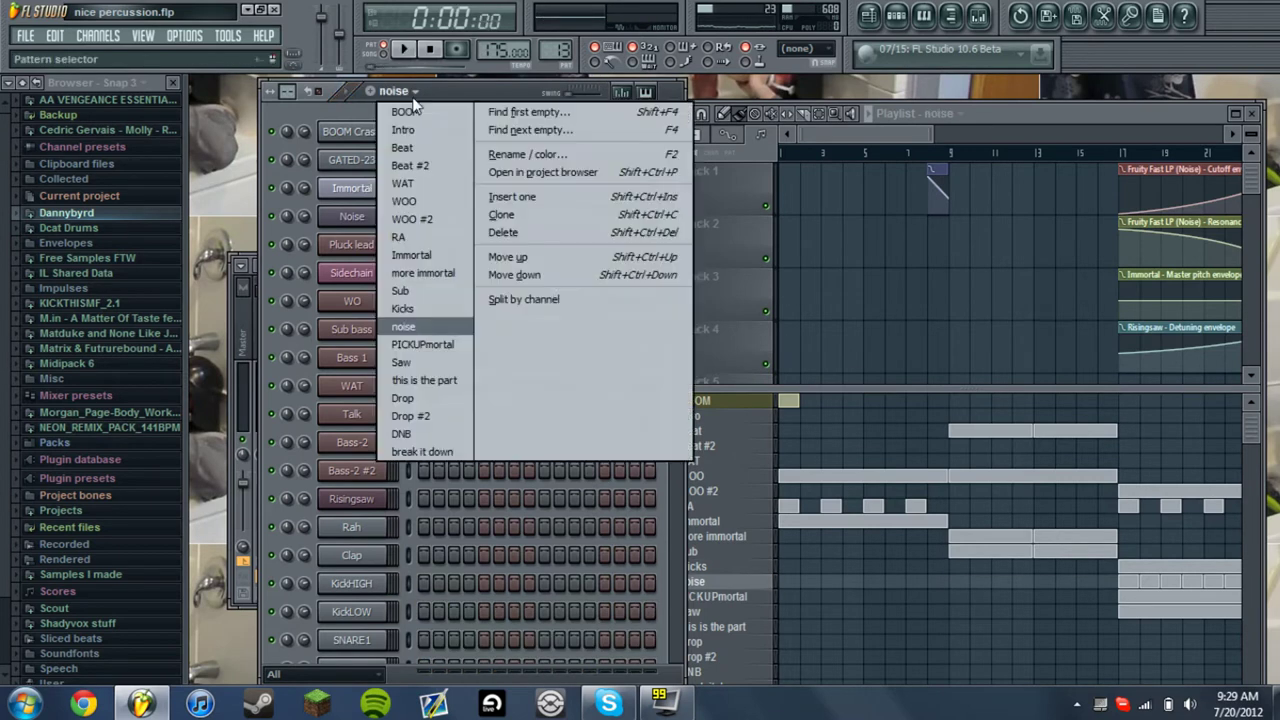
pyautogui.click(412, 347)
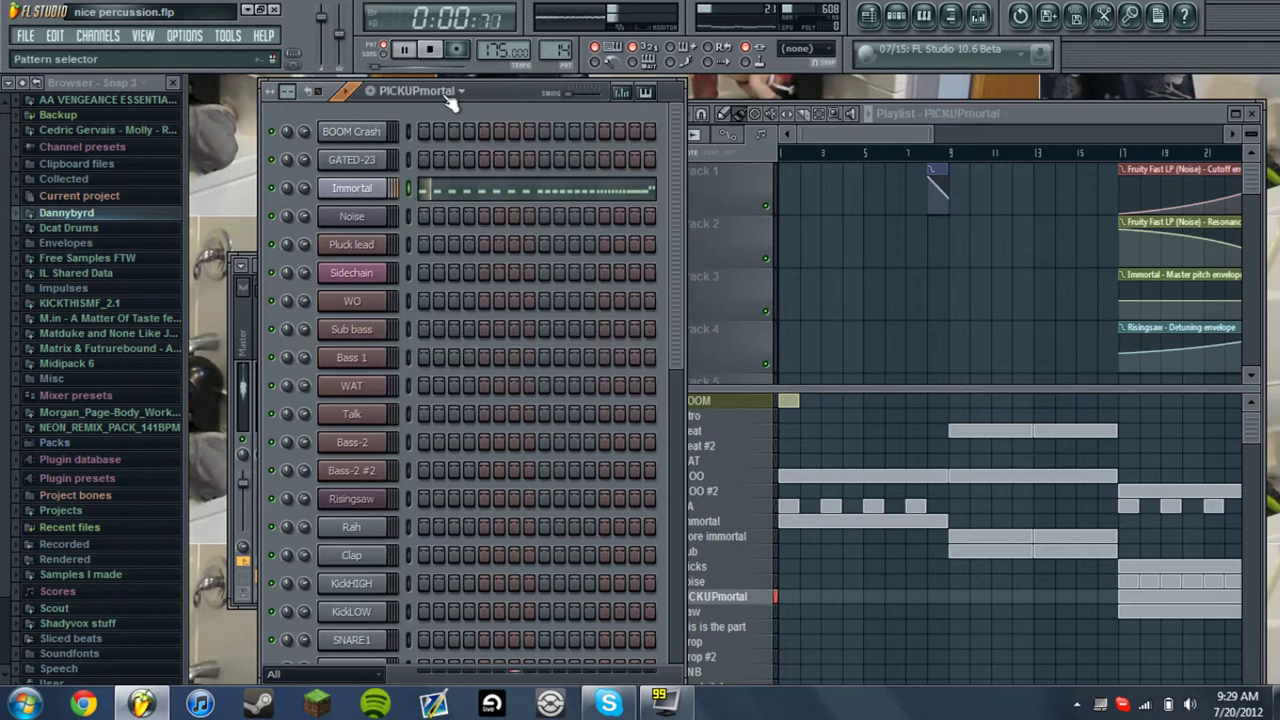
# Switch to the this is the part pattern and play it while showing its snare and Openreverse channels
pyautogui.click(416, 91)
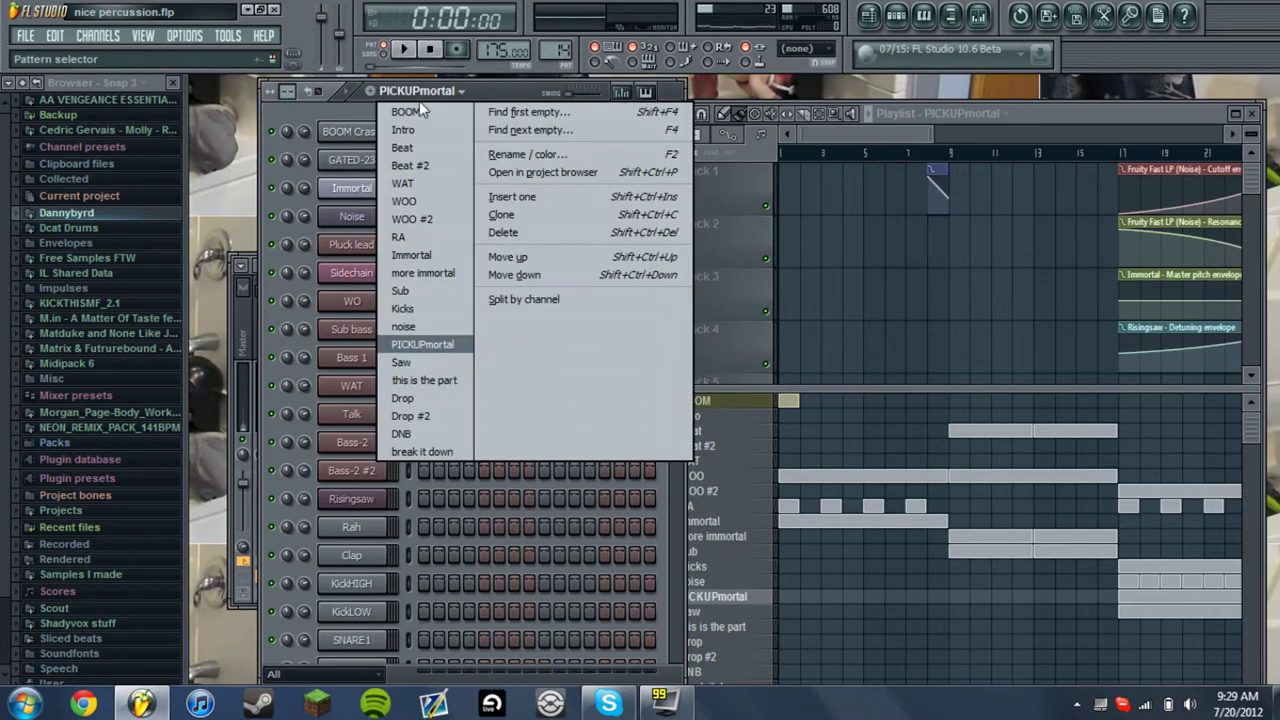
pyautogui.click(444, 388)
pyautogui.press('space')
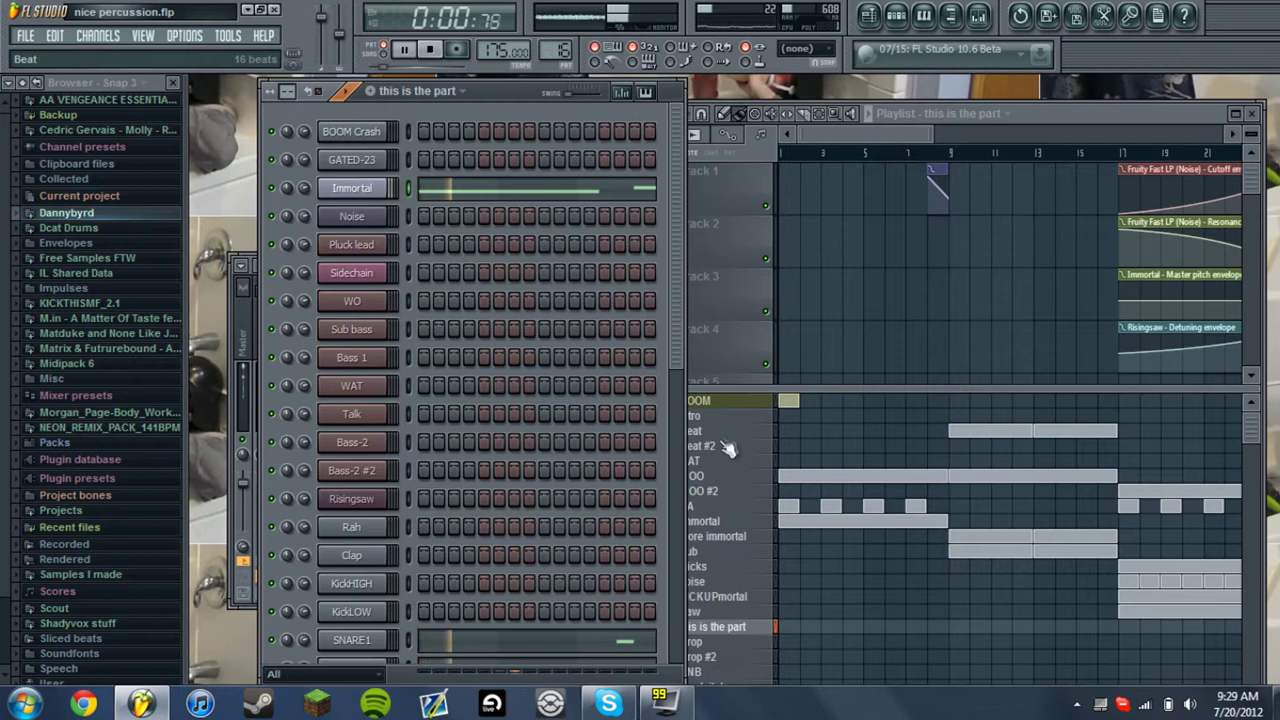
pyautogui.scroll(-4, 666, 437)
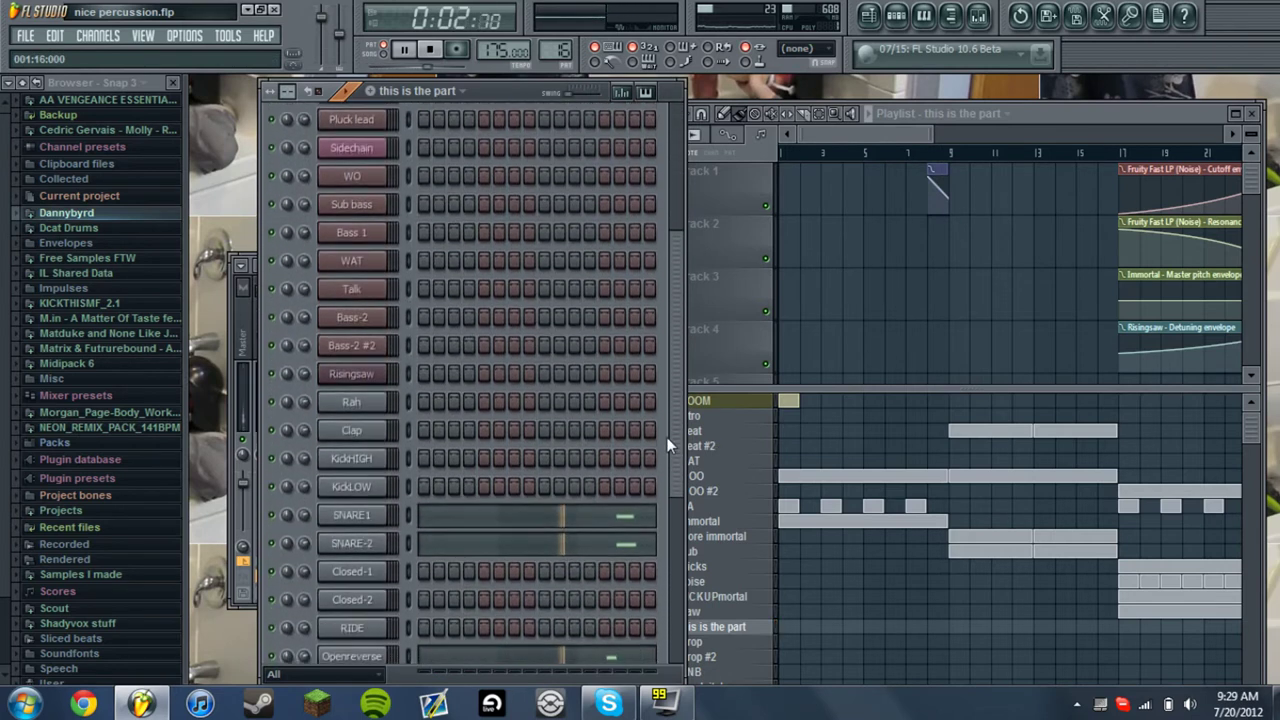
pyautogui.press('space')
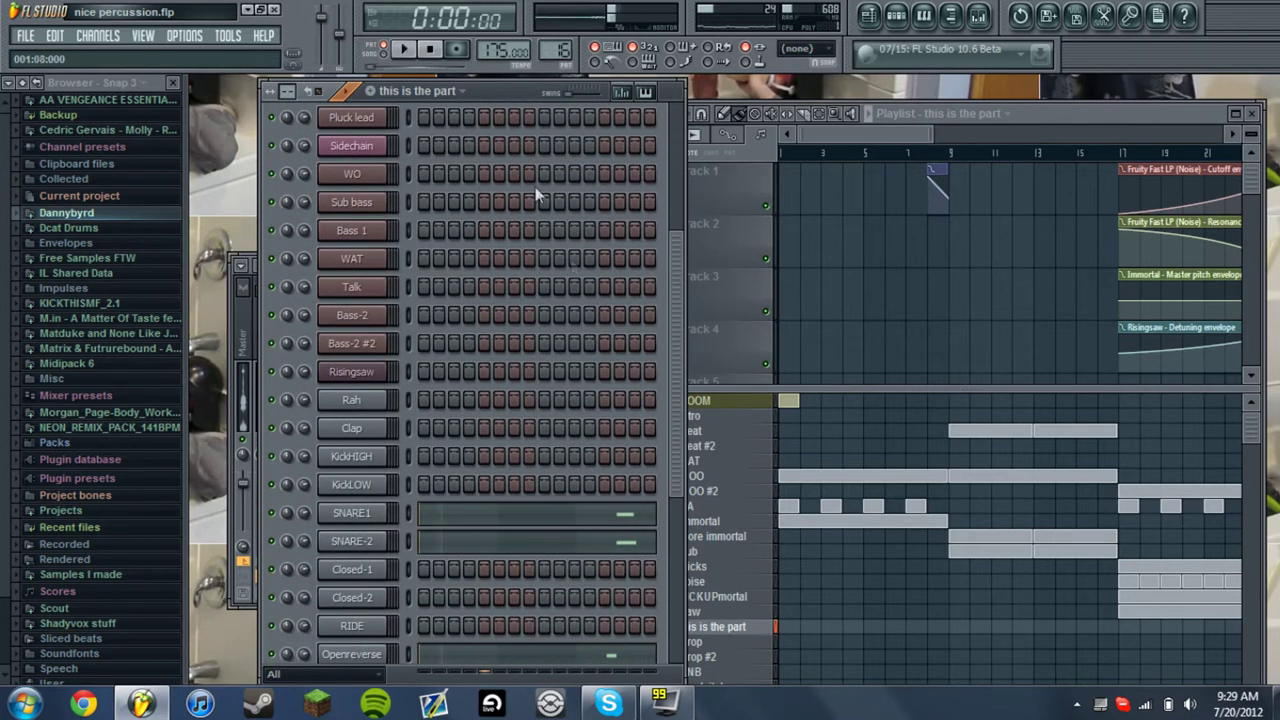
# Switch to the Drop pattern and play it to hear its bass channels
pyautogui.click(447, 92)
pyautogui.click(449, 398)
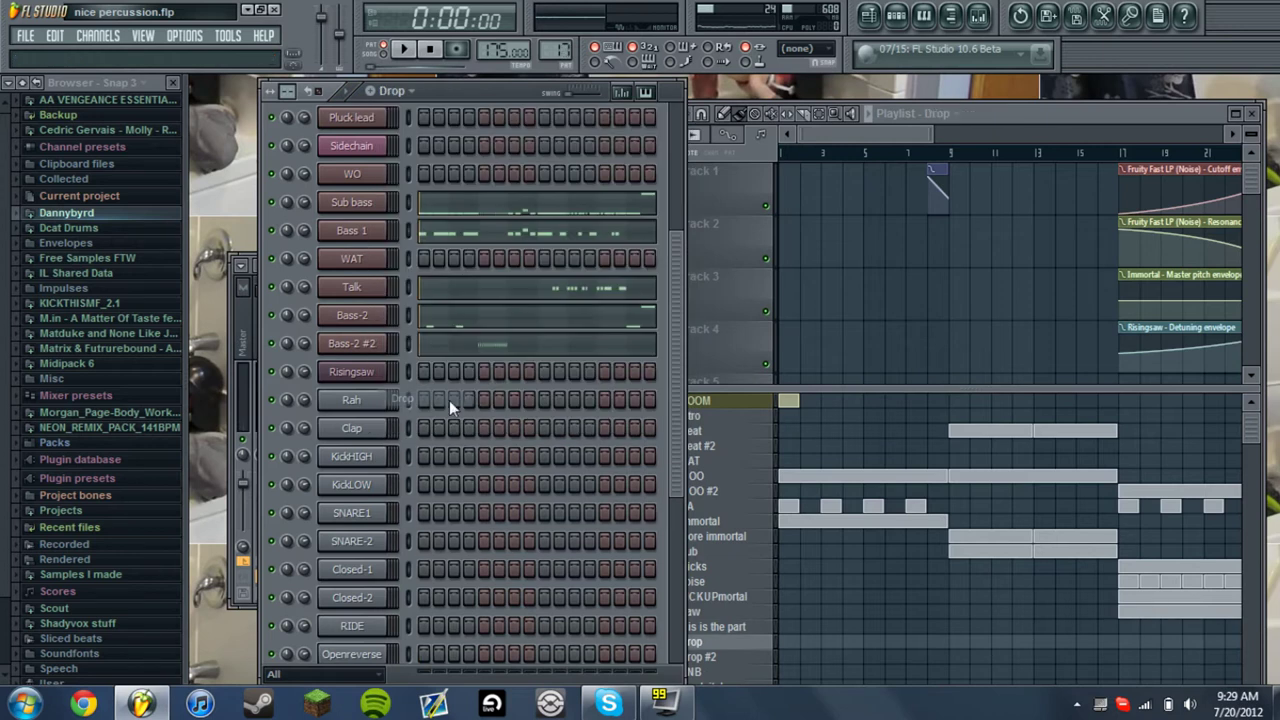
pyautogui.press('space')
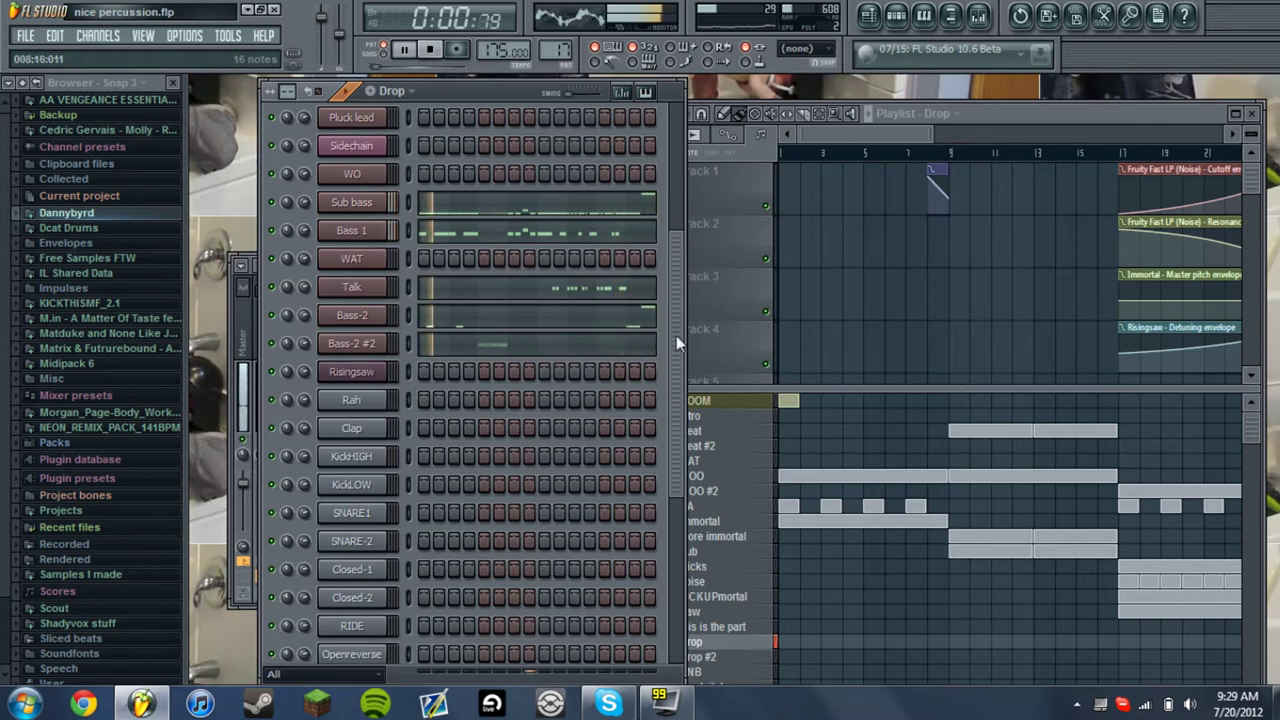
pyautogui.press('space')
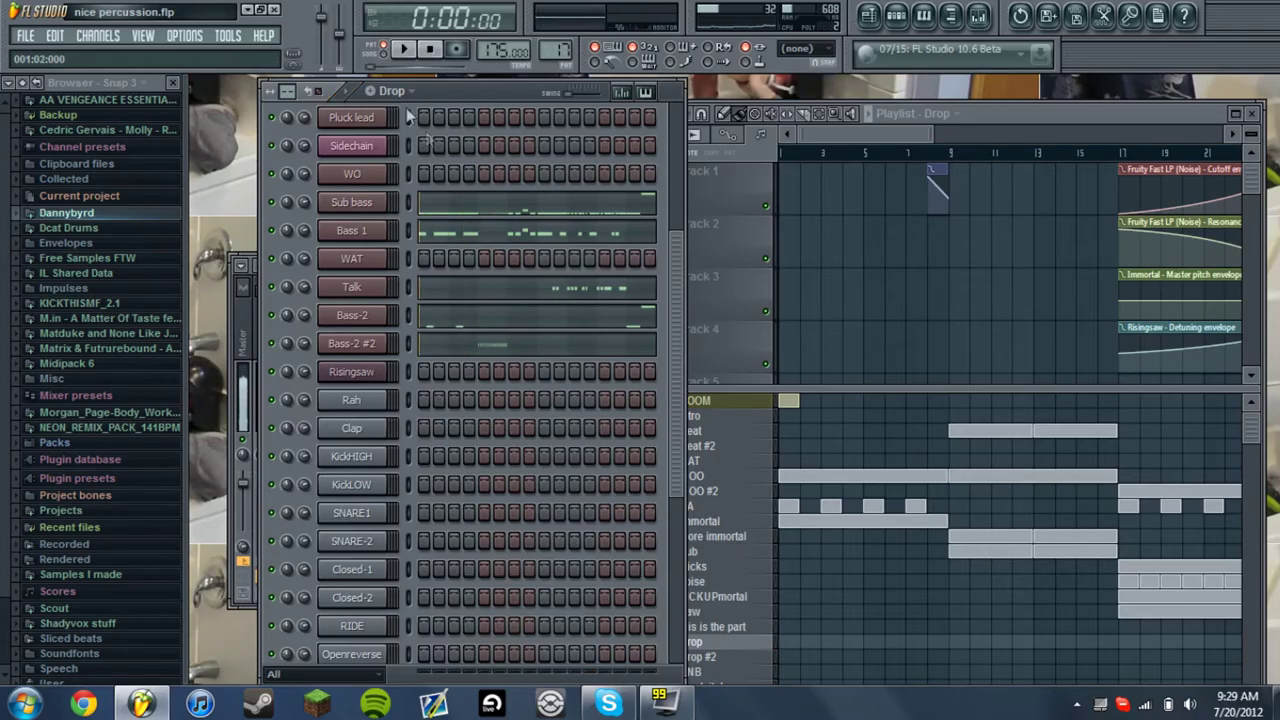
# Show the Drop #2 pattern's notes, and switch to the break it down pattern and play it
pyautogui.click(392, 92)
pyautogui.click(452, 414)
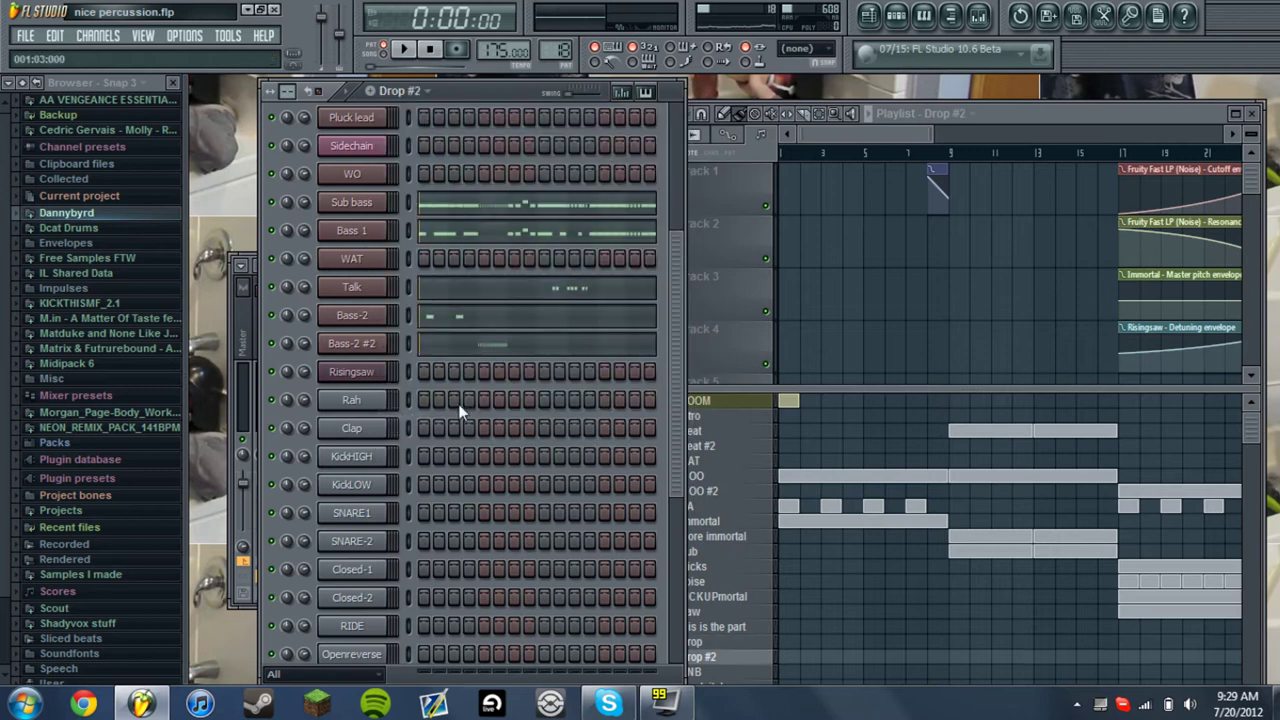
pyautogui.click(405, 91)
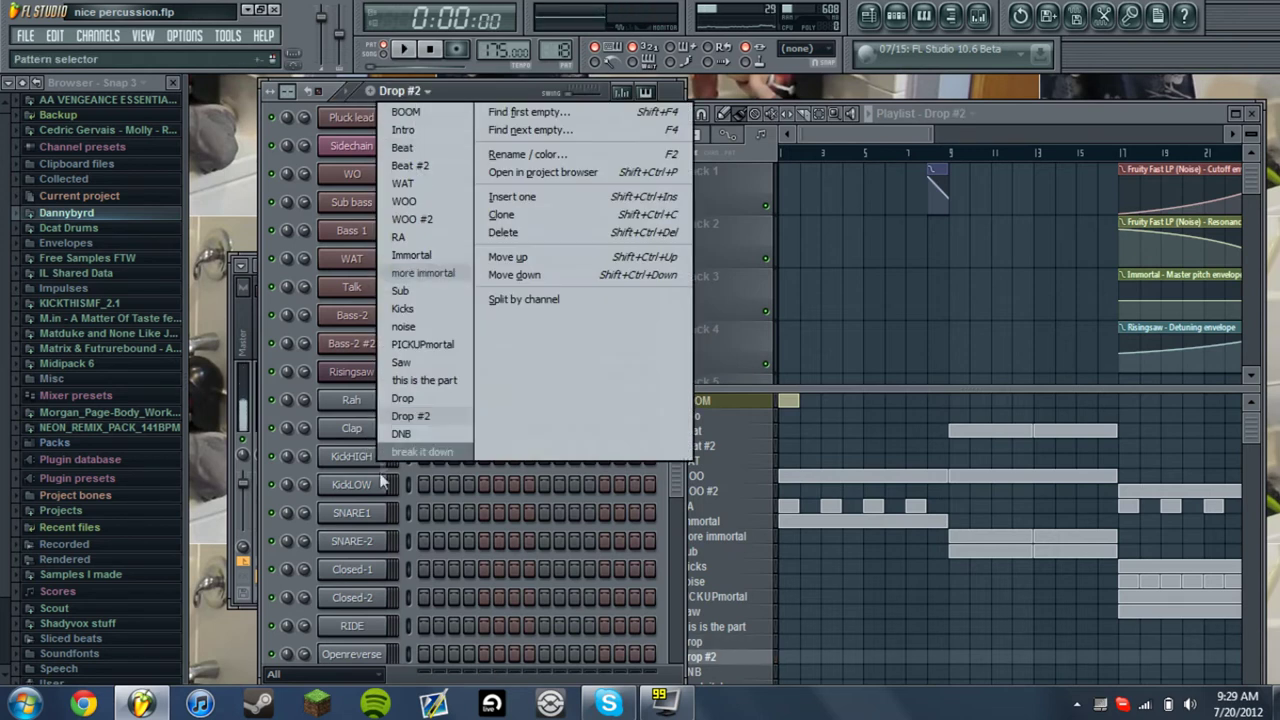
pyautogui.click(415, 453)
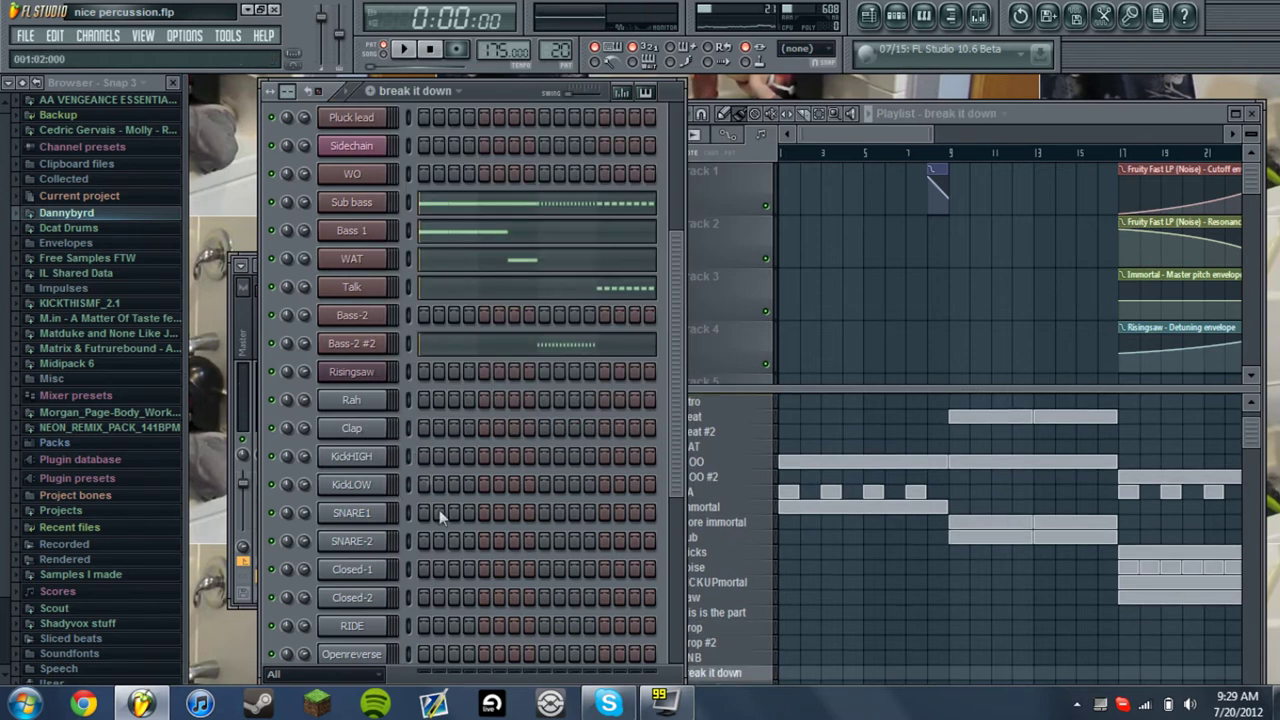
pyautogui.press('space')
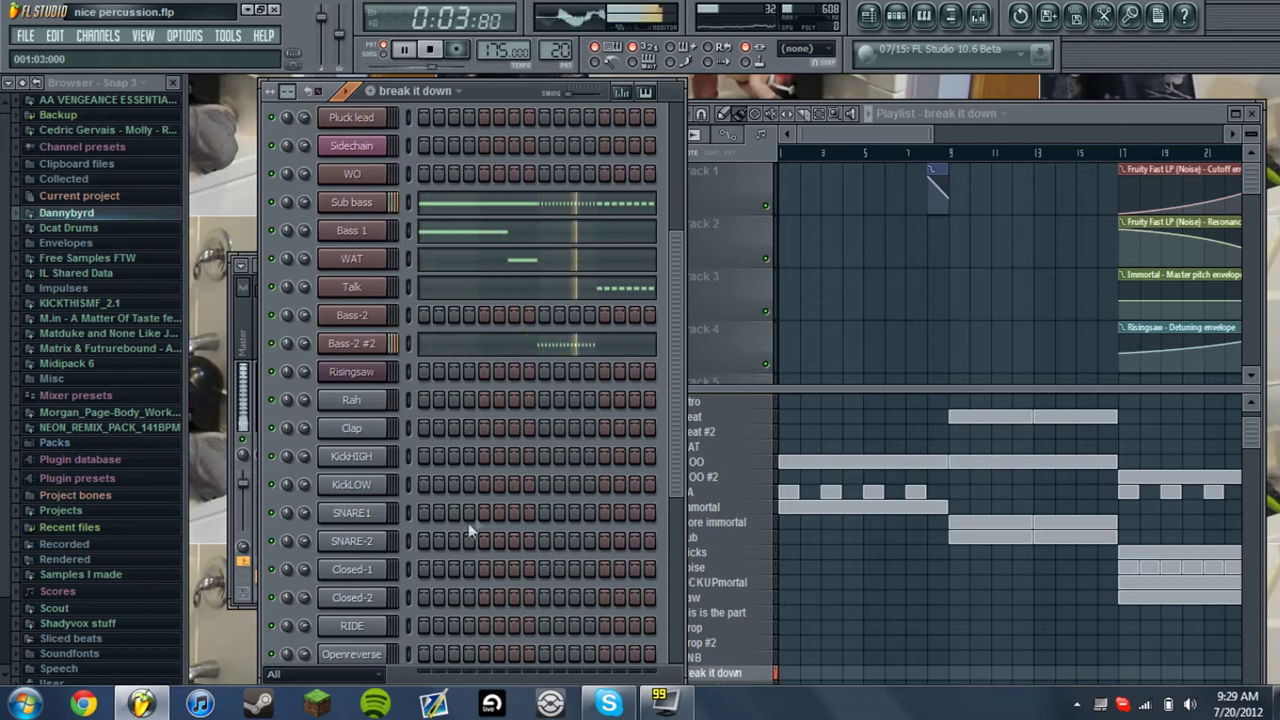
pyautogui.press('space')
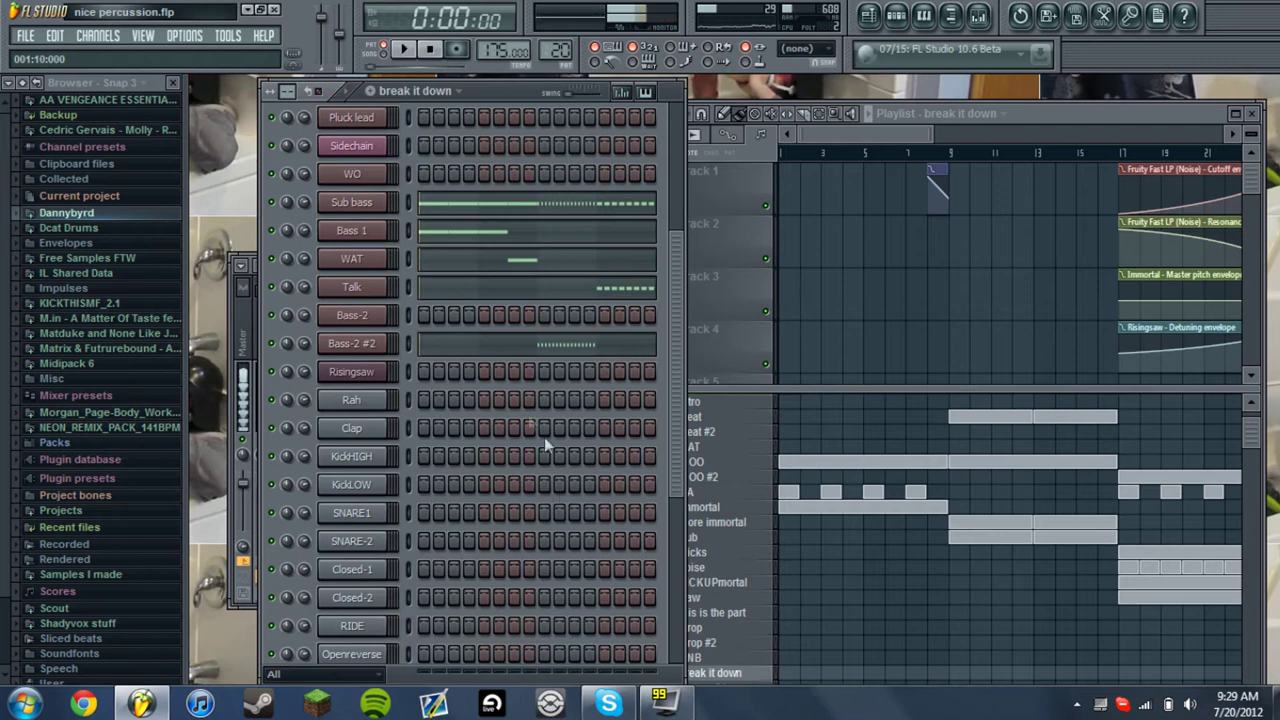
# Shift the playlist window aside and open the Risingsaw channel's Harmor to hear its sound on a single note
pyautogui.click(409, 288)
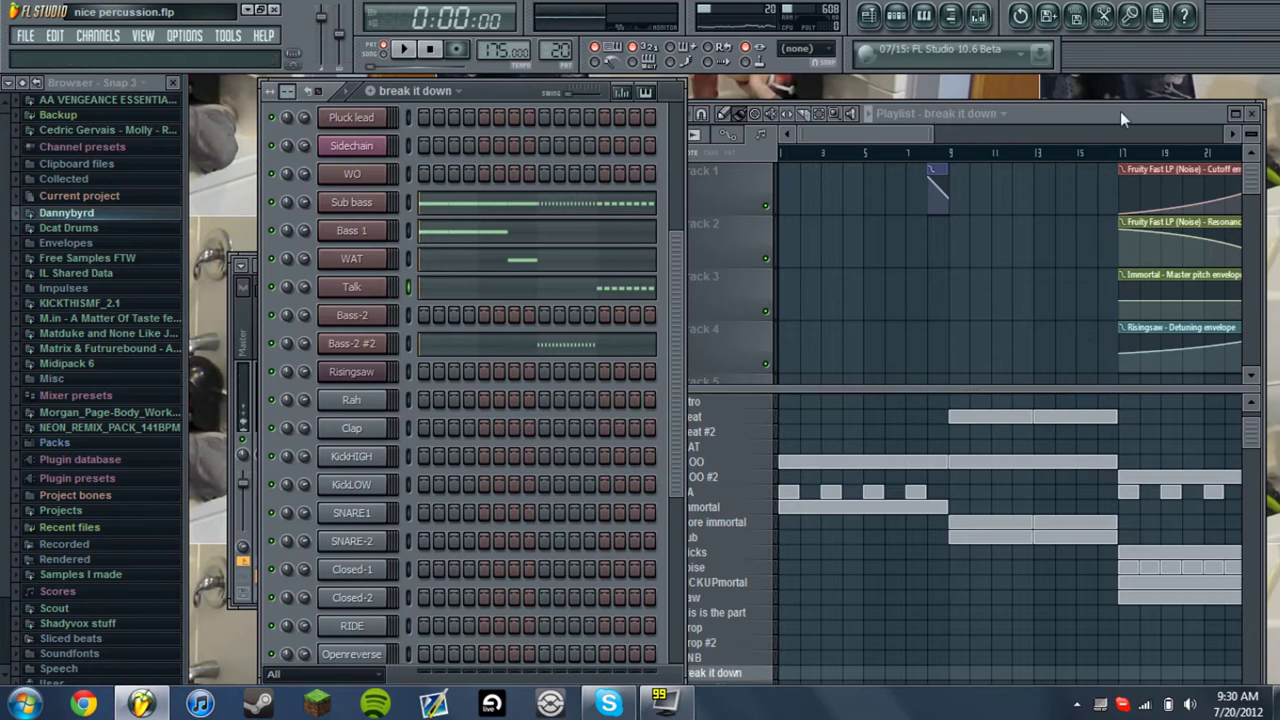
pyautogui.moveTo(1120, 112); pyautogui.dragTo(1066, 117)
pyautogui.click(410, 369)
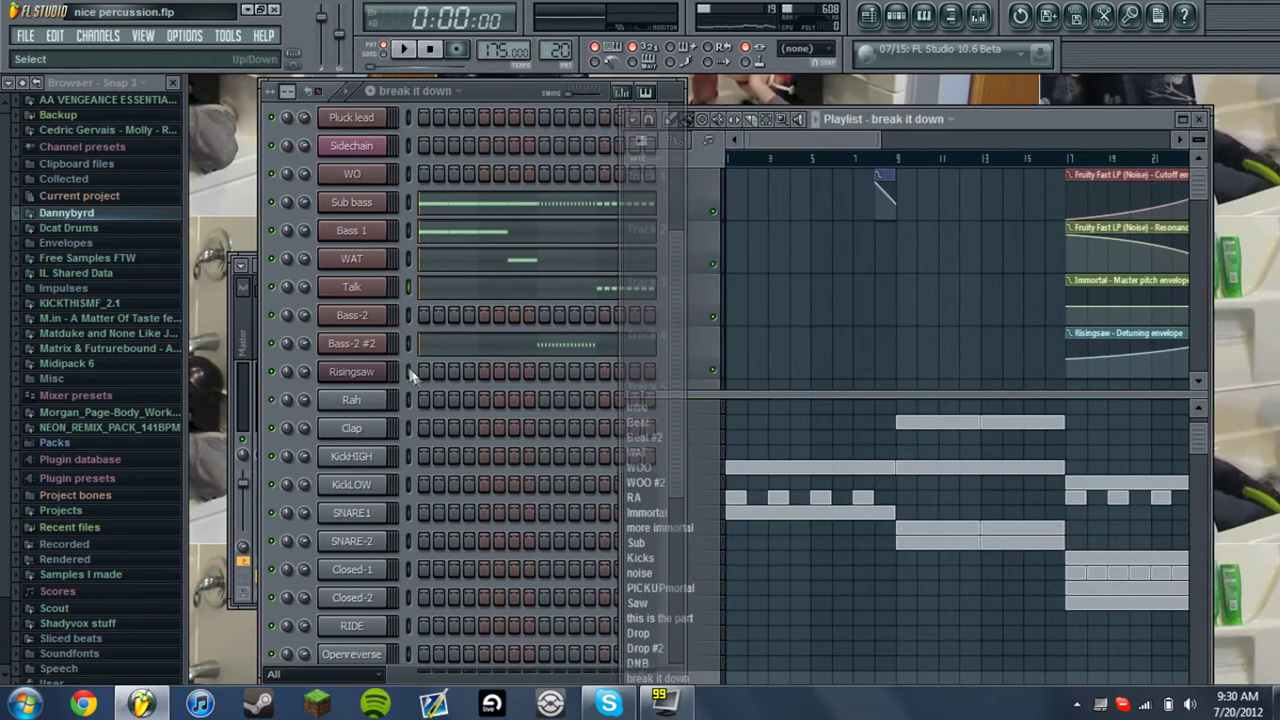
pyautogui.click(384, 375)
pyautogui.press('w')
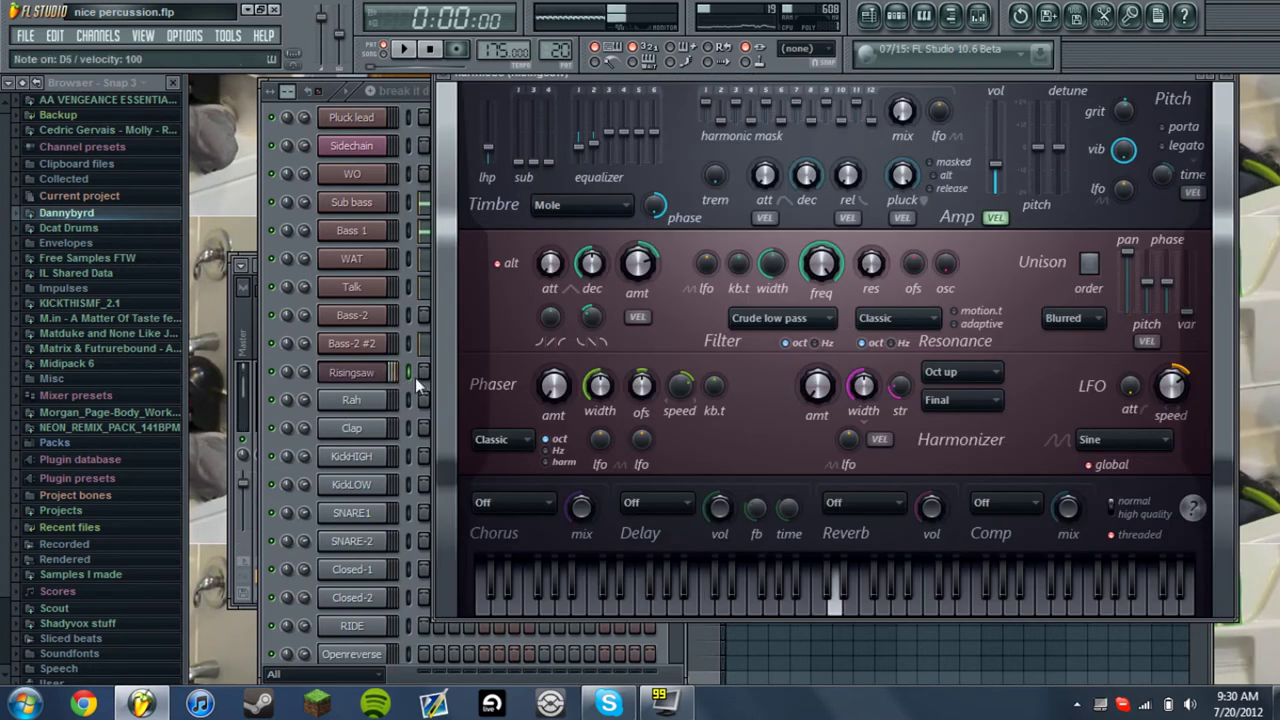
pyautogui.press('w')
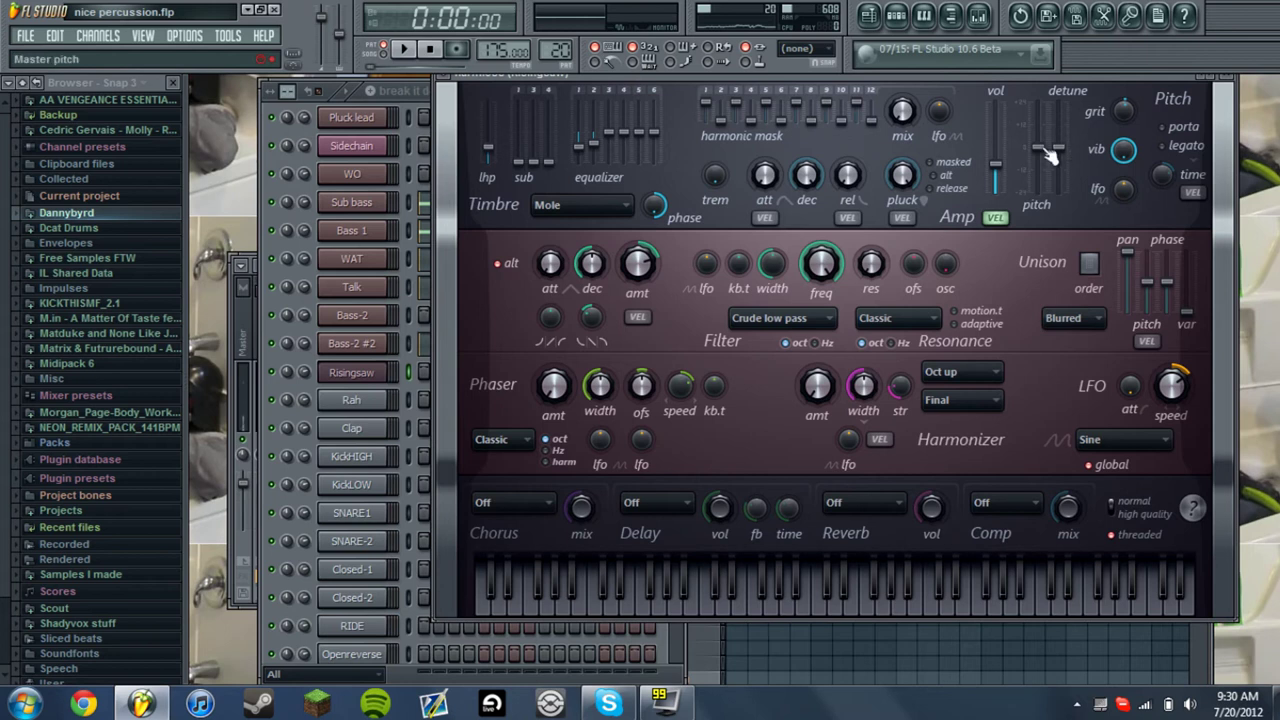
# Try raising Harmor's master pitch slider on the Risingsaw channel while playing a note, and reset it
pyautogui.press('x')
pyautogui.moveTo(1038, 147); pyautogui.dragTo(1038, 118)
pyautogui.rightClick(1040, 110)
pyautogui.click(1073, 134)
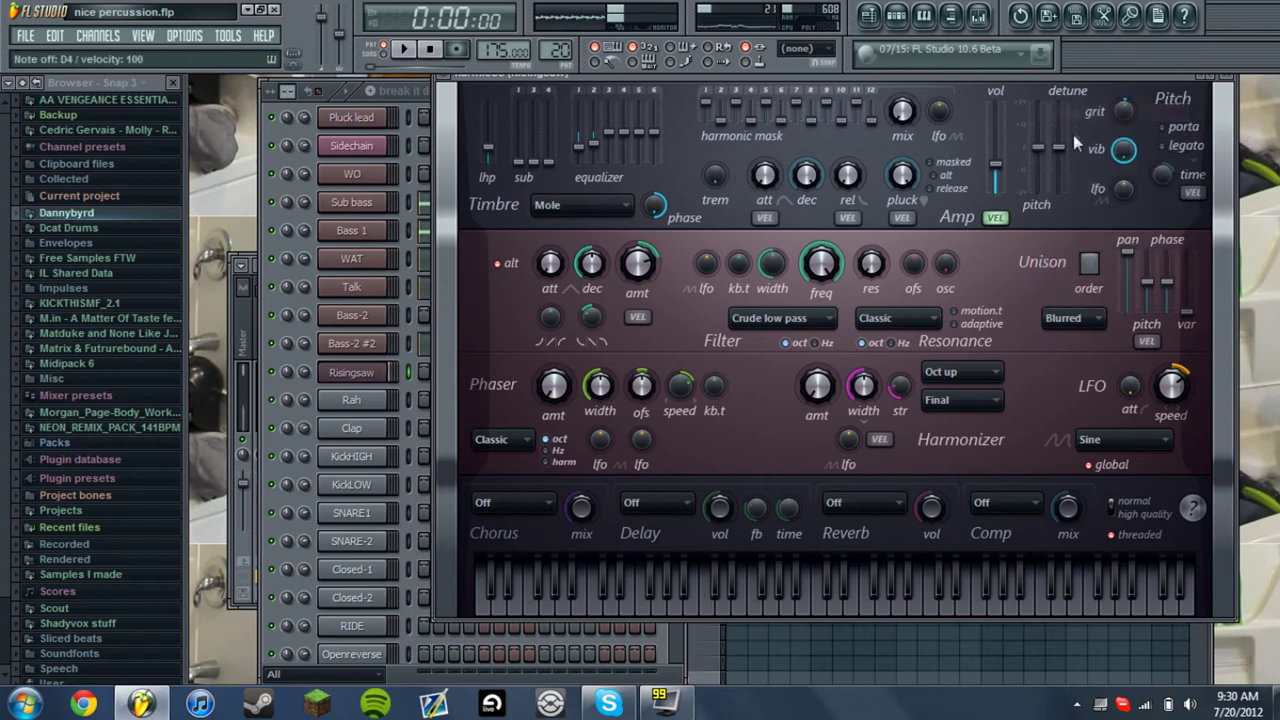
# Play the break it down pattern, close Harmor, and show the whole arrangement in the playlist
pyautogui.press('space')
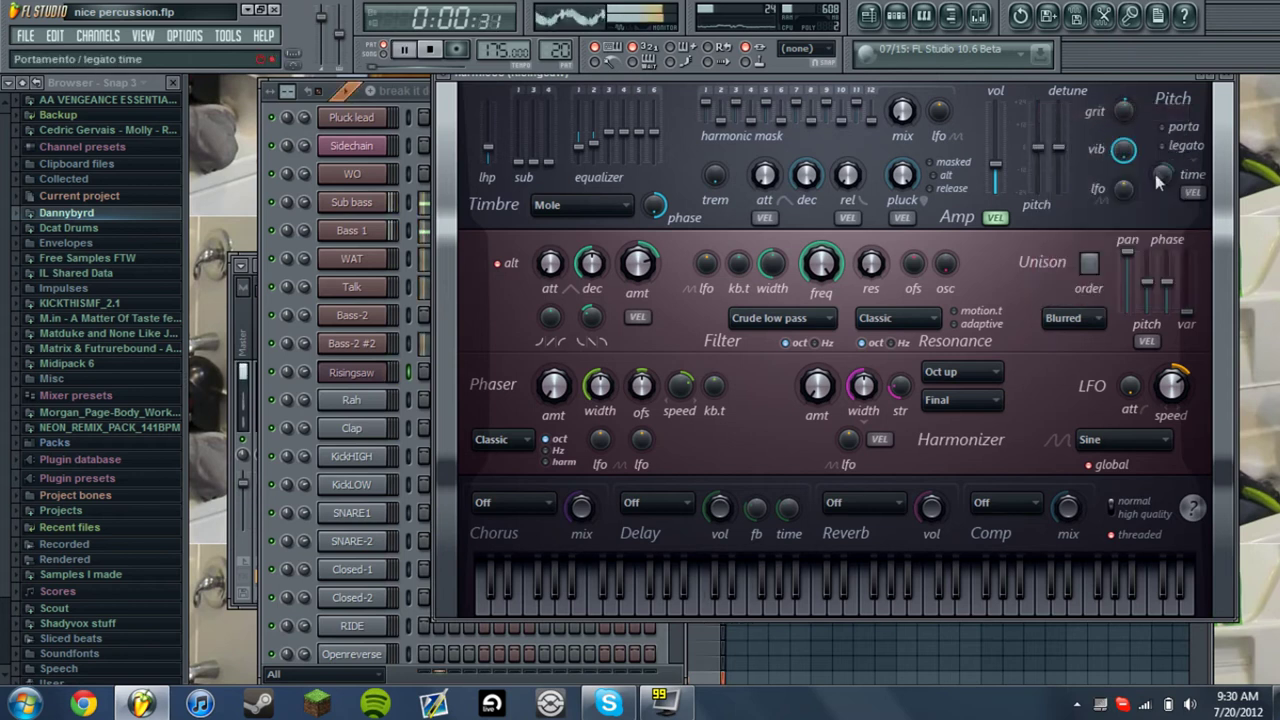
pyautogui.click(1226, 77)
pyautogui.click(1056, 111)
pyautogui.click(920, 122)
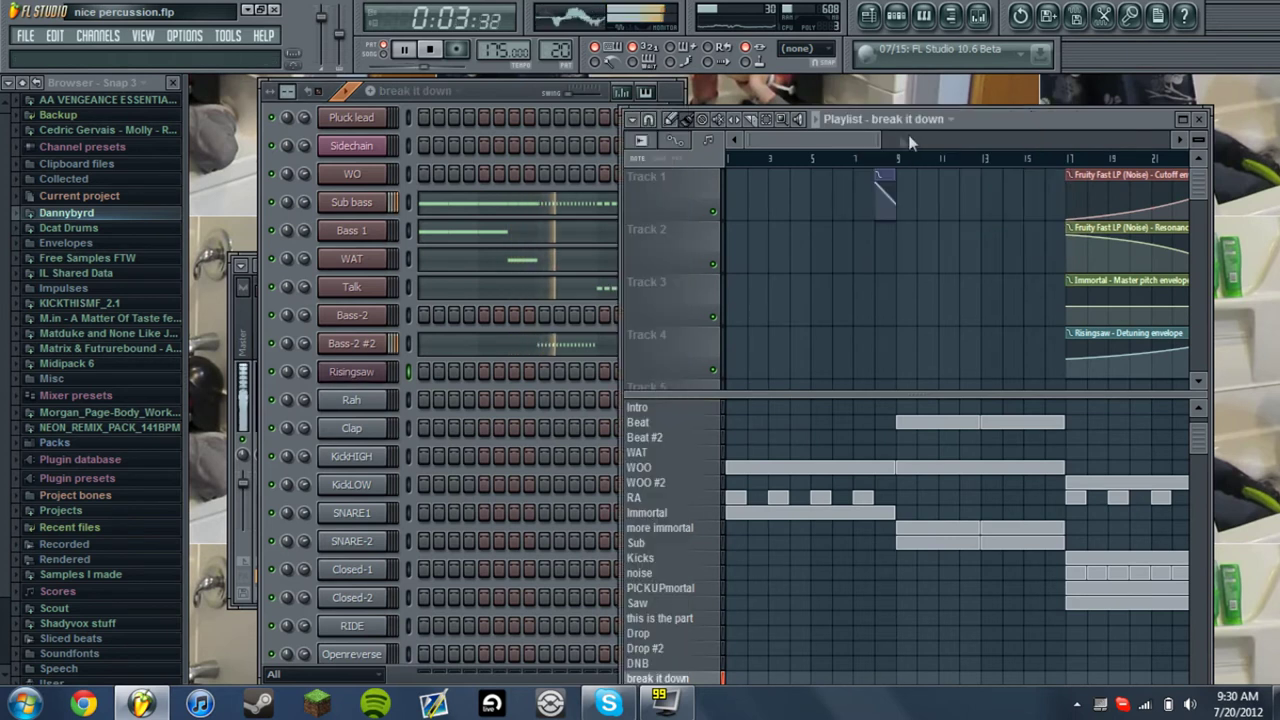
pyautogui.moveTo(882, 141); pyautogui.dragTo(915, 153)
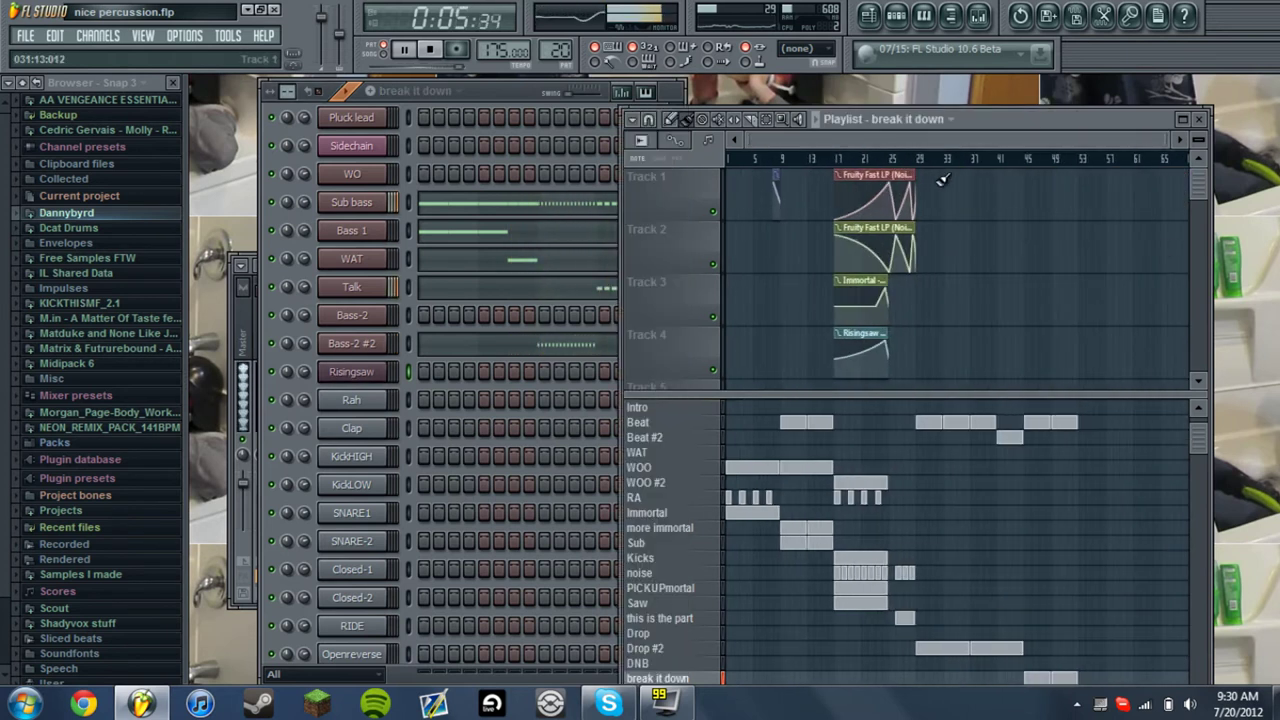
pyautogui.press('space')
# Maximize the playlist and play the full song from bar 1
pyautogui.click(838, 160)
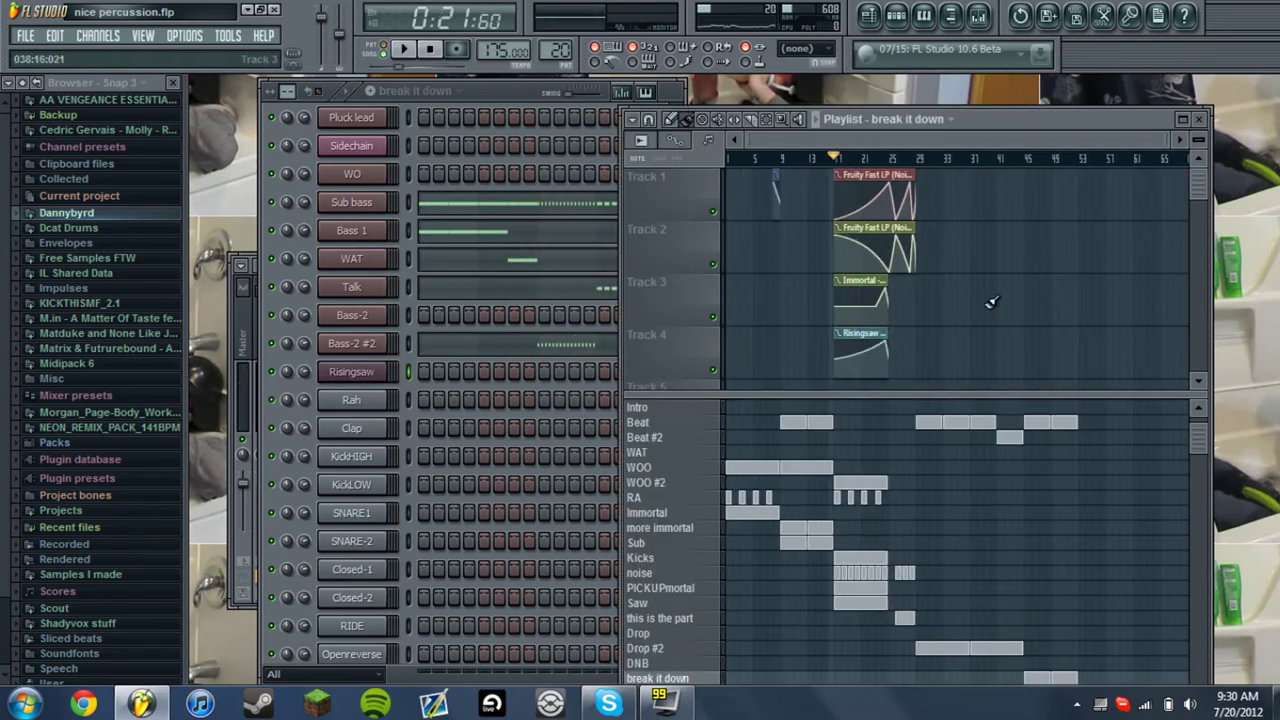
pyautogui.click(1178, 119)
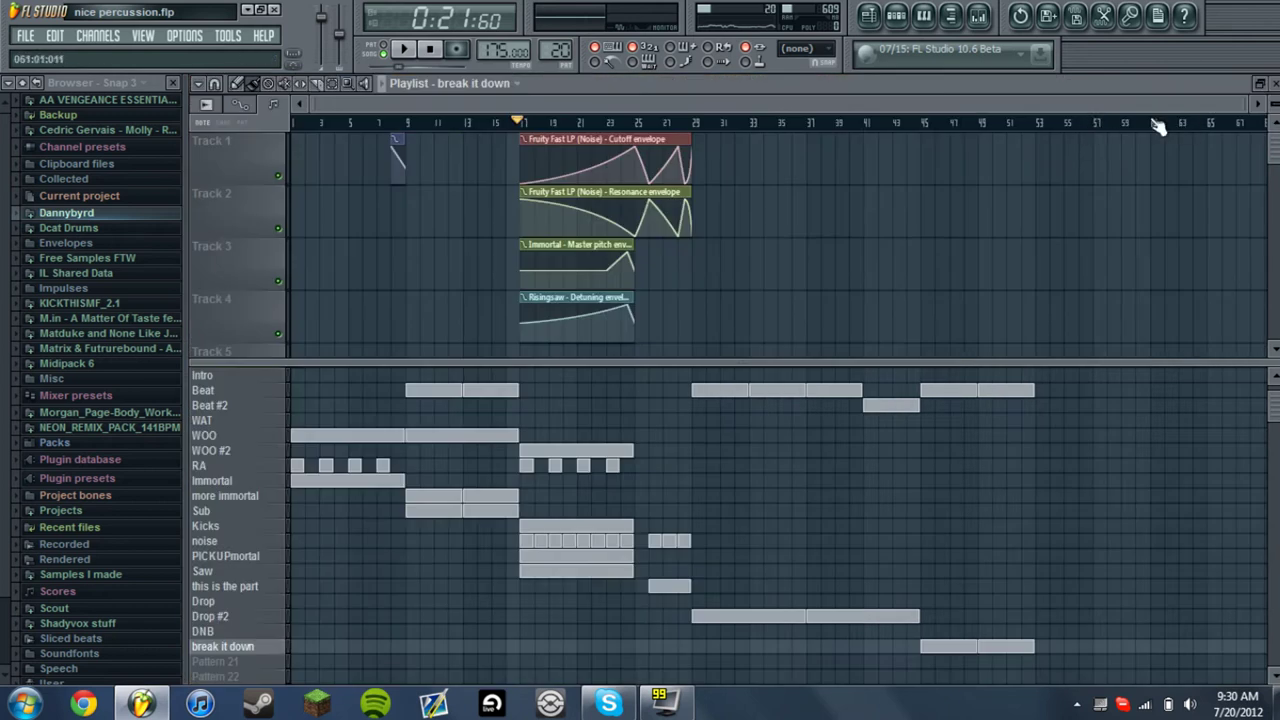
pyautogui.click(298, 125)
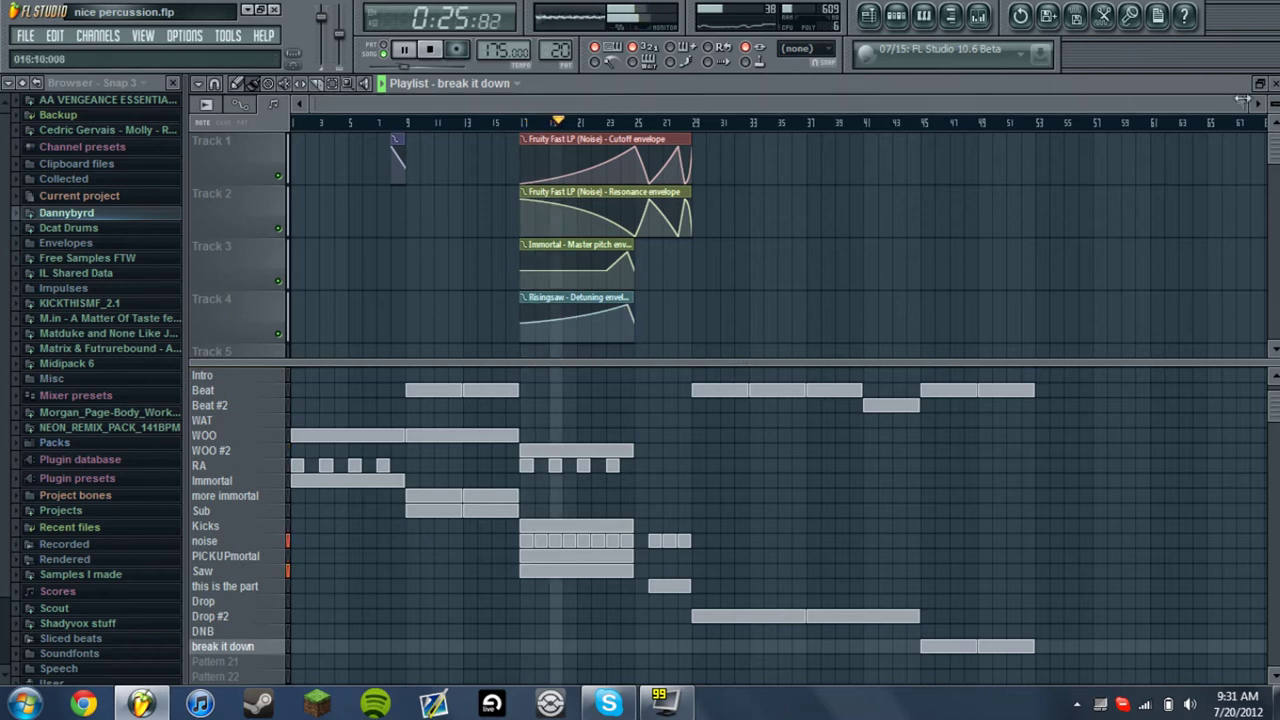
# Follow the song's playback through the playlist from the noise build-up into the Drop #2 section
pyautogui.moveTo(1247, 103); pyautogui.dragTo(990, 174)
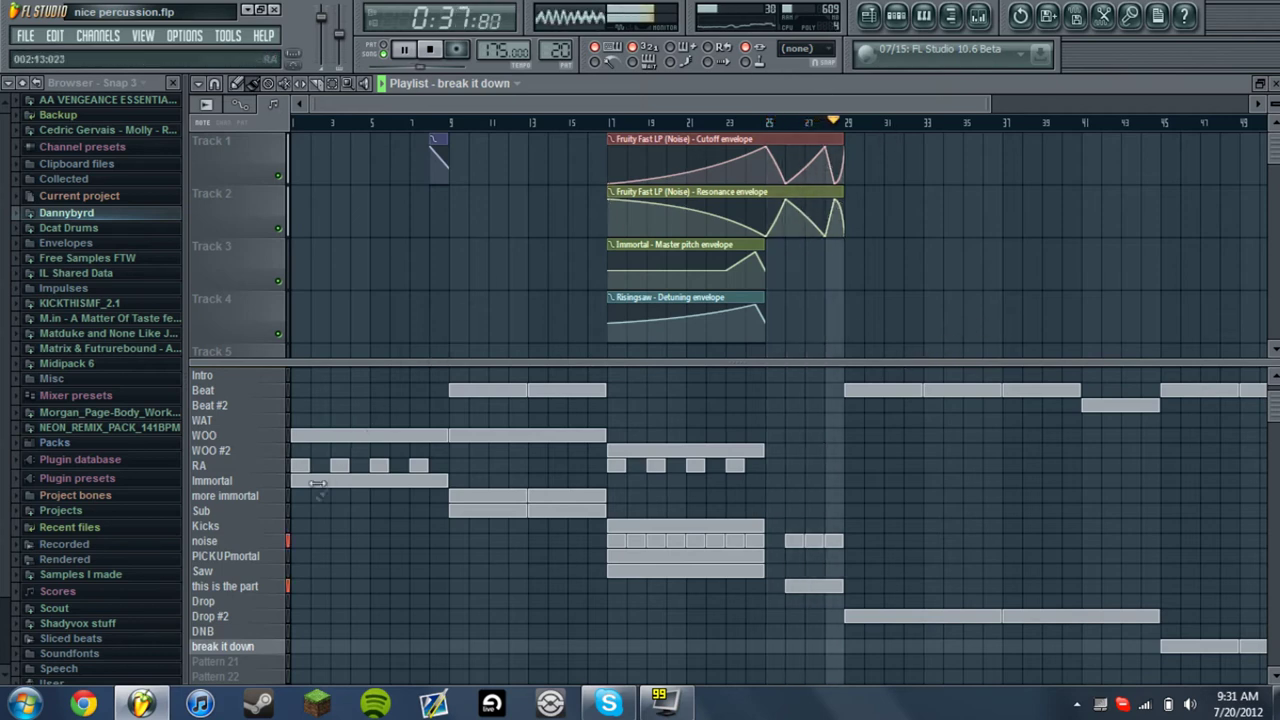
pyautogui.moveTo(628, 104); pyautogui.dragTo(817, 173)
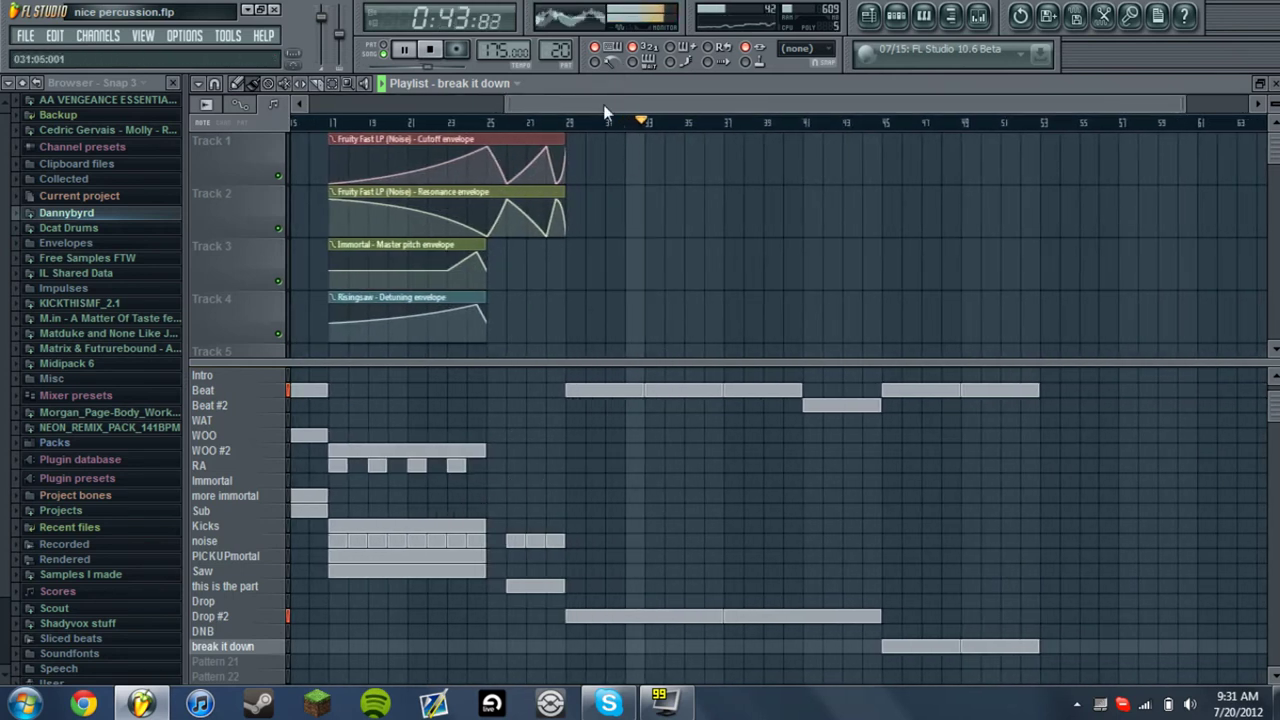
pyautogui.moveTo(604, 108); pyautogui.dragTo(585, 198)
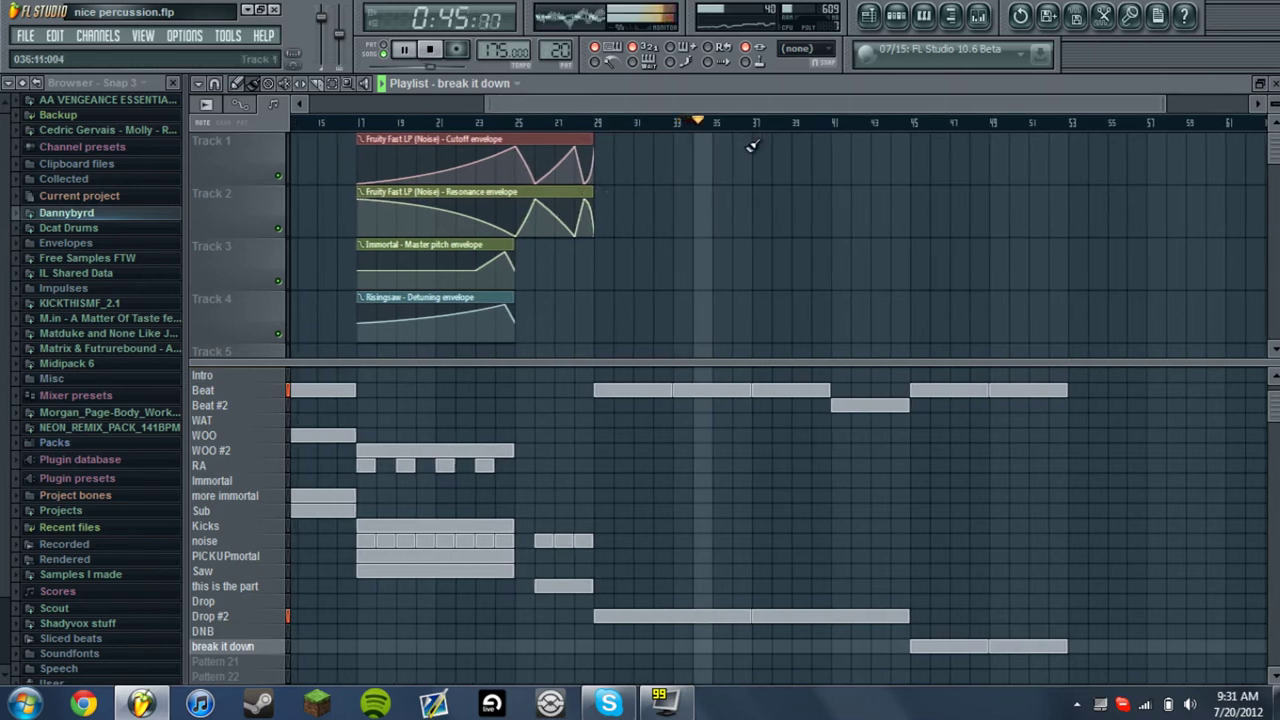
pyautogui.moveTo(1128, 106); pyautogui.dragTo(1160, 113)
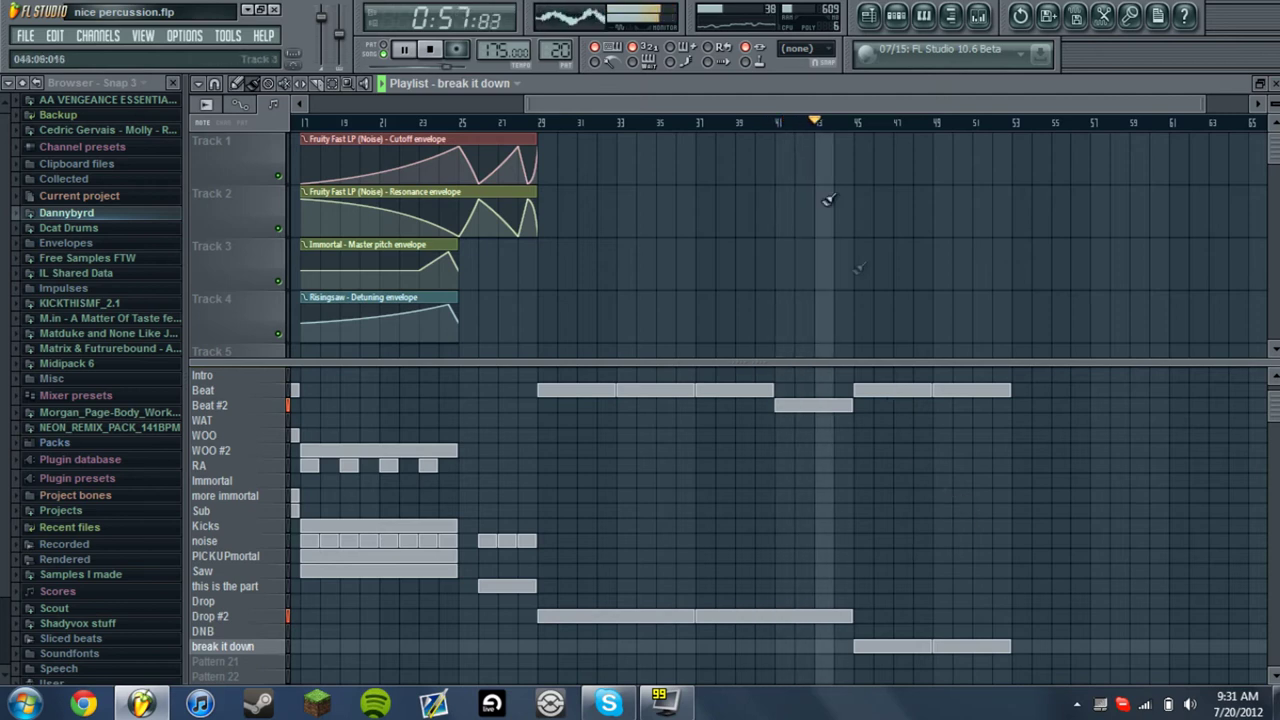
# Follow the song through the break it down section, stop playback, and return the playlist view to bar 1
pyautogui.moveTo(722, 104); pyautogui.dragTo(814, 210)
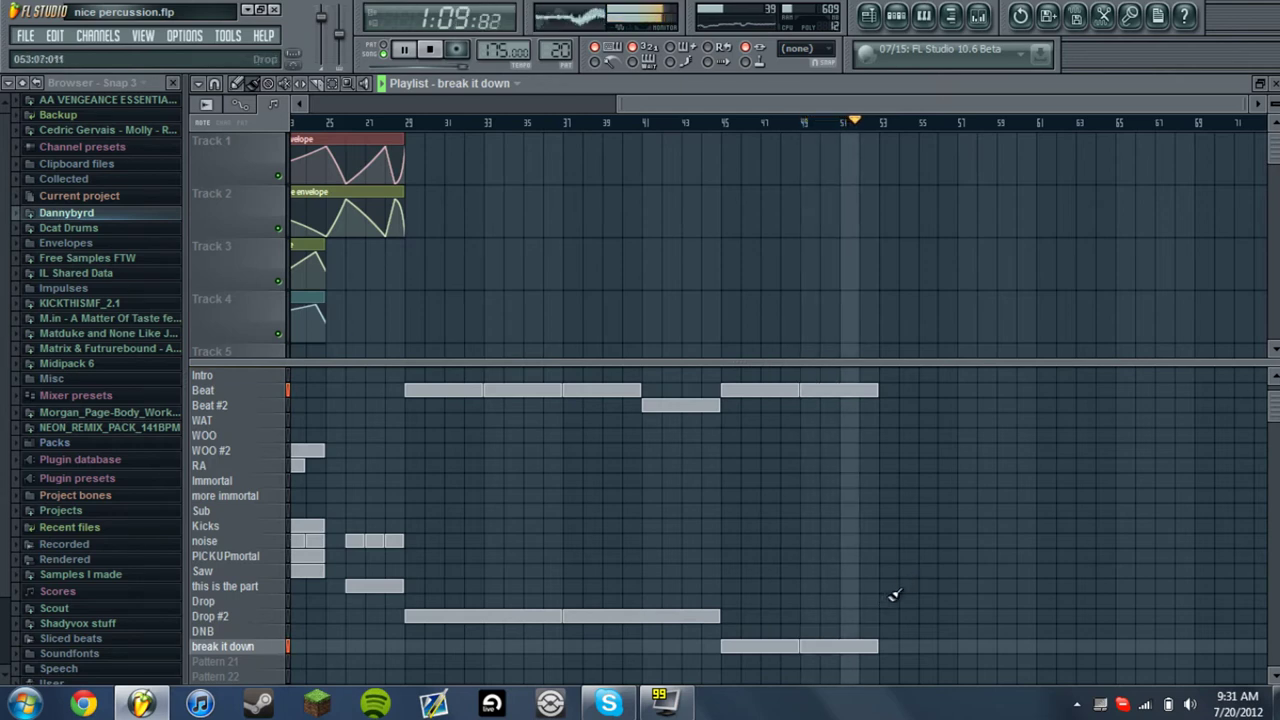
pyautogui.press('space')
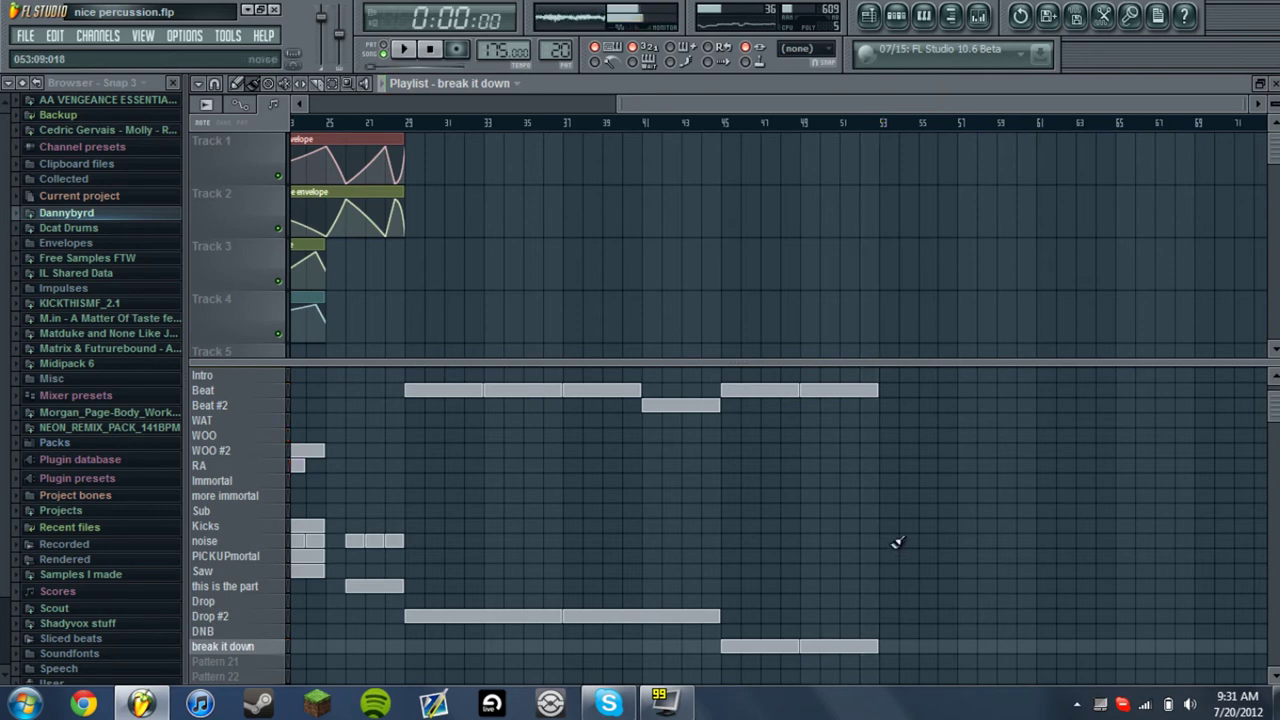
pyautogui.moveTo(634, 105); pyautogui.dragTo(175, 357)
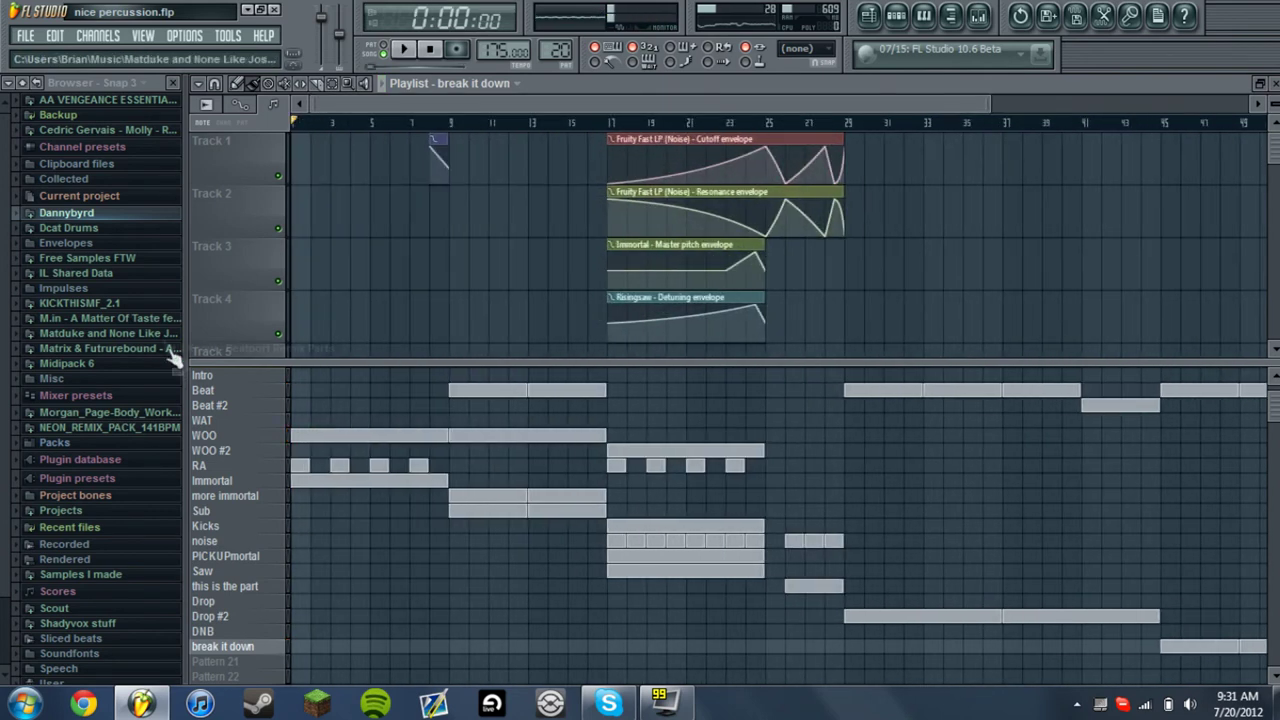
# Browse the pattern list from Beat to DNB, keep DNB selected, and close the maximized playlist
pyautogui.click(223, 408)
pyautogui.click(221, 394)
pyautogui.click(225, 408)
pyautogui.click(233, 452)
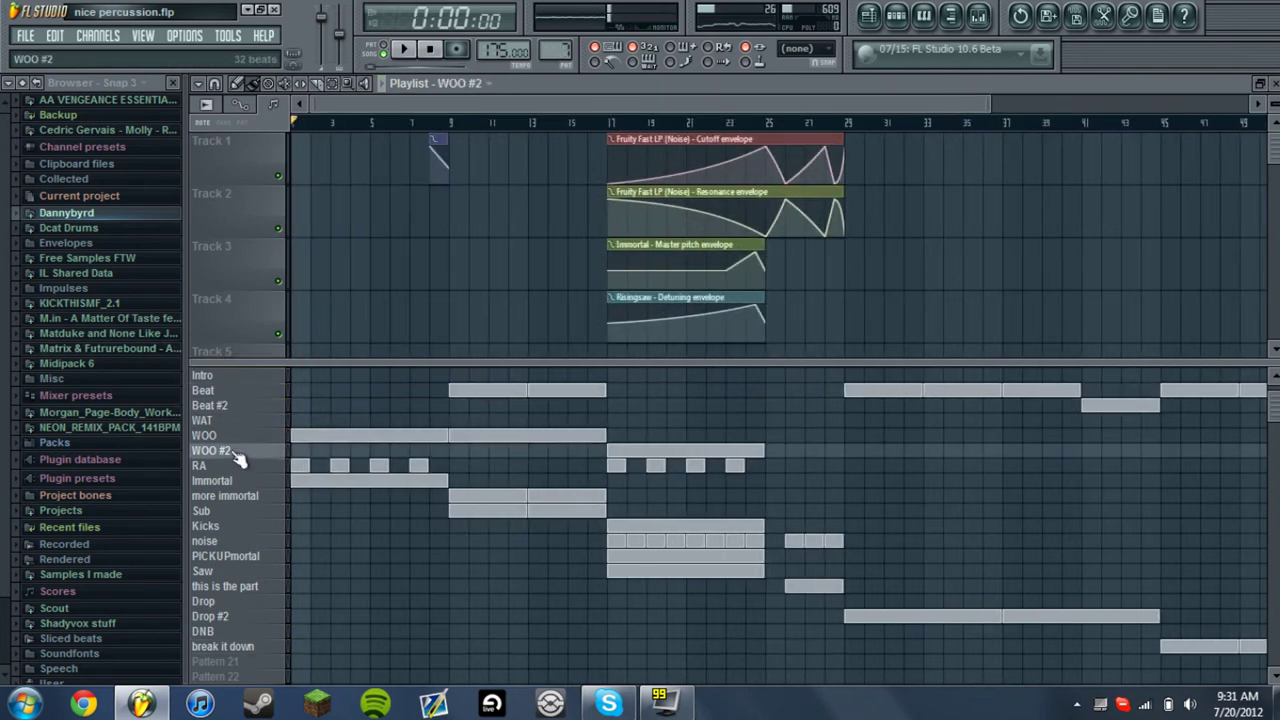
pyautogui.click(250, 586)
pyautogui.click(252, 601)
pyautogui.click(255, 616)
pyautogui.click(258, 631)
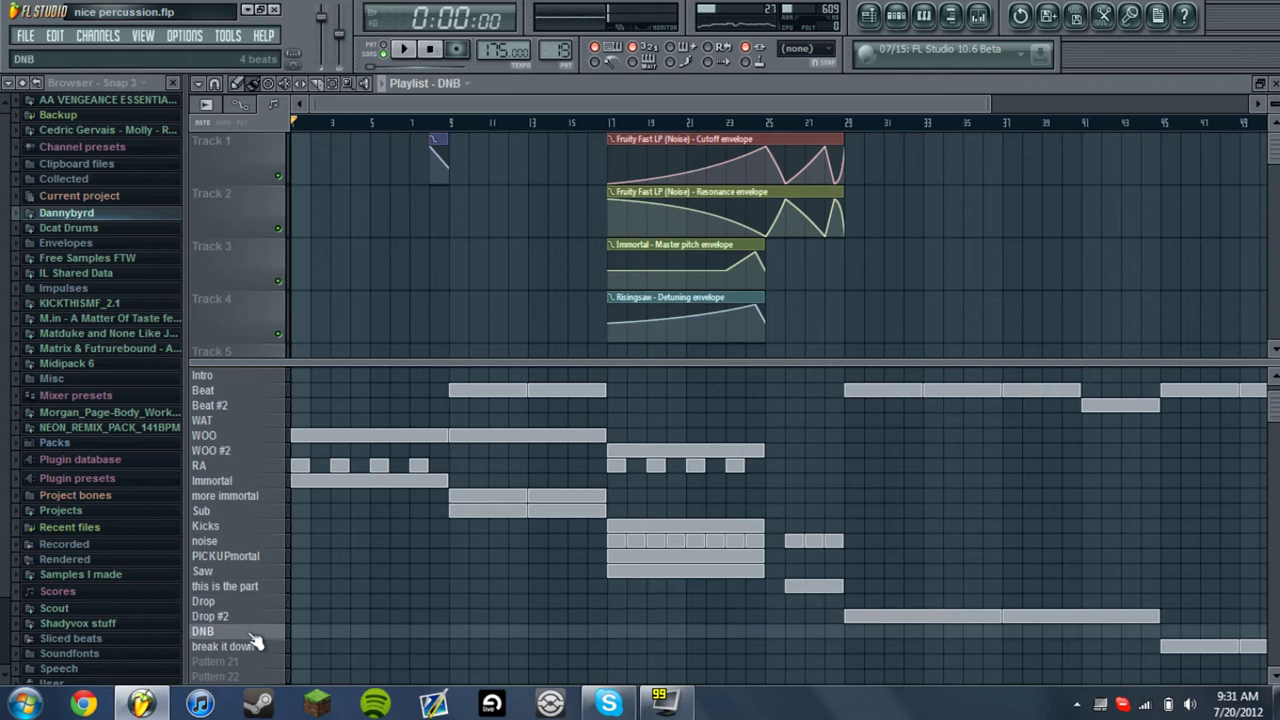
pyautogui.click(1275, 84)
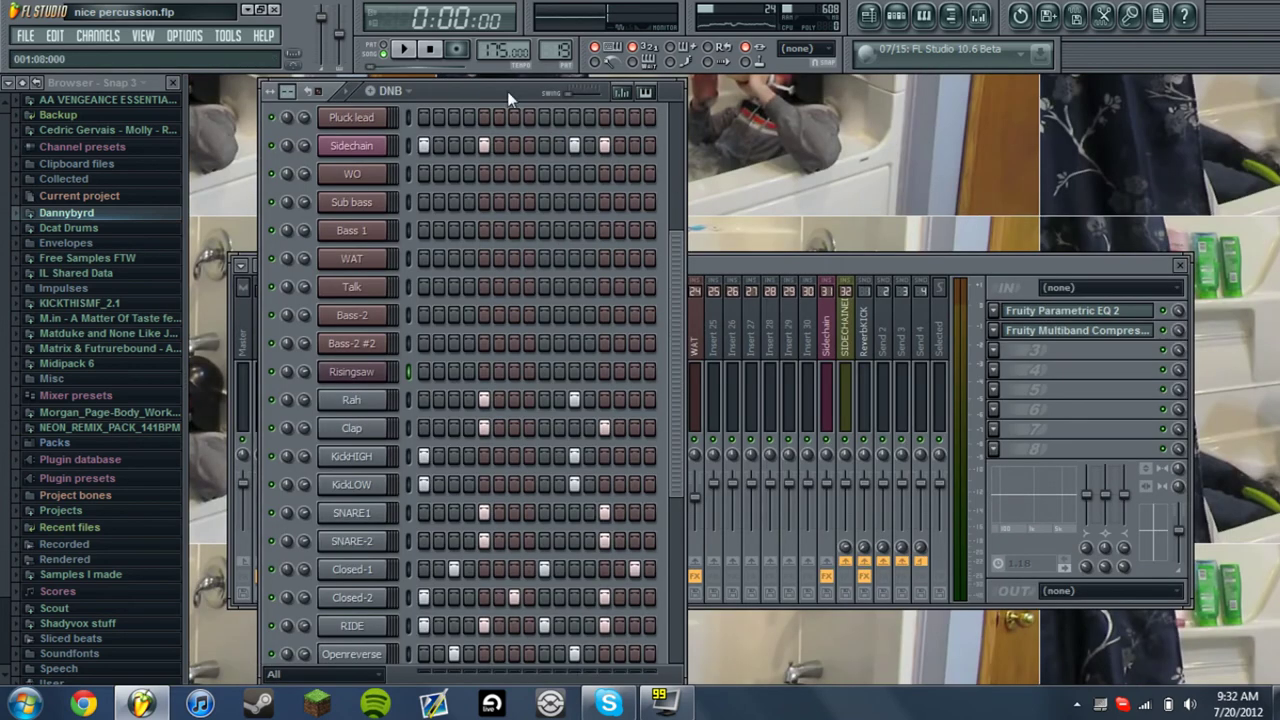
# Inspect the WO channel's Massive synth settings and close its window
pyautogui.scroll(4, 443, 355)
pyautogui.click(371, 301)
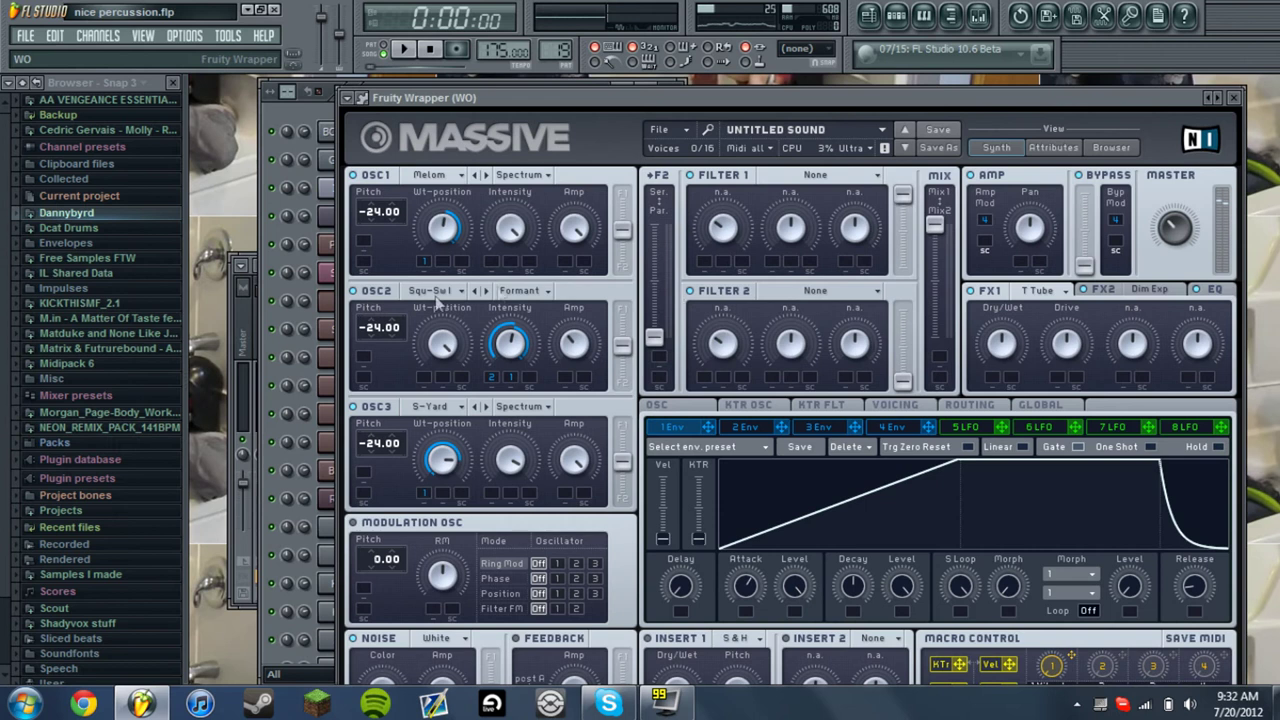
pyautogui.click(1234, 97)
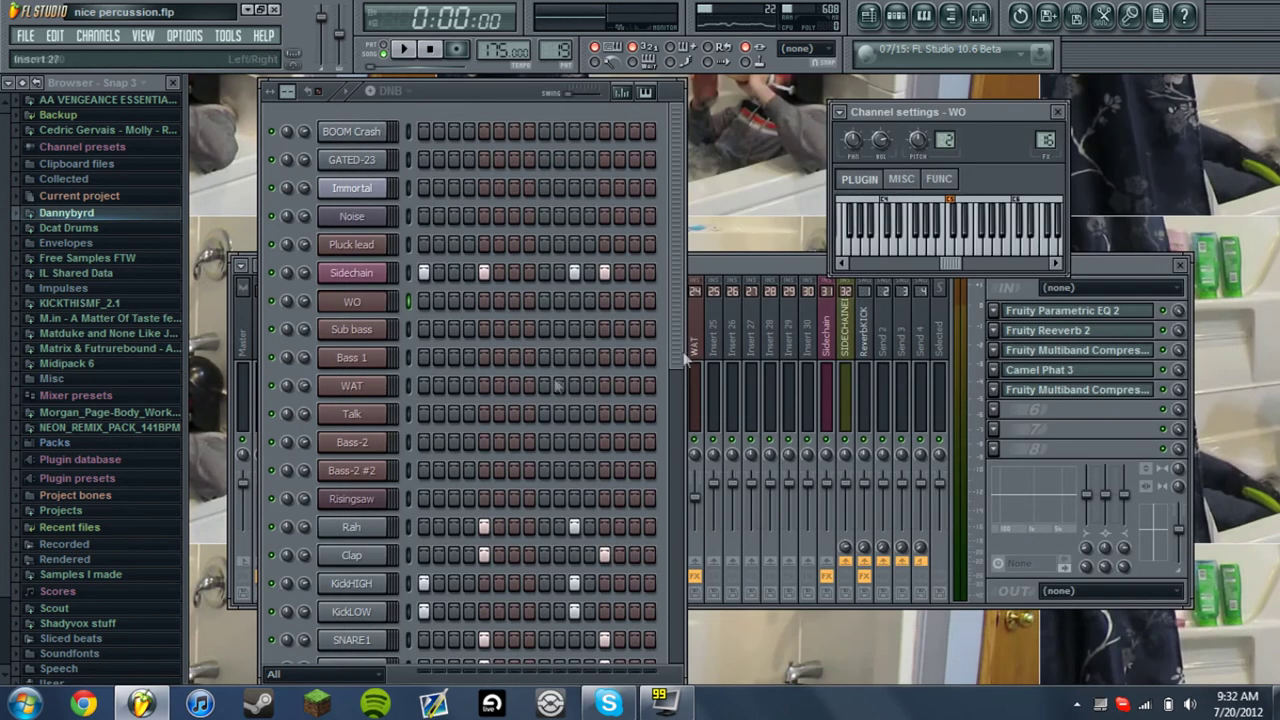
# Open the Sub bass channel's Massive synth and audition its sound with low and high notes
pyautogui.click(405, 330)
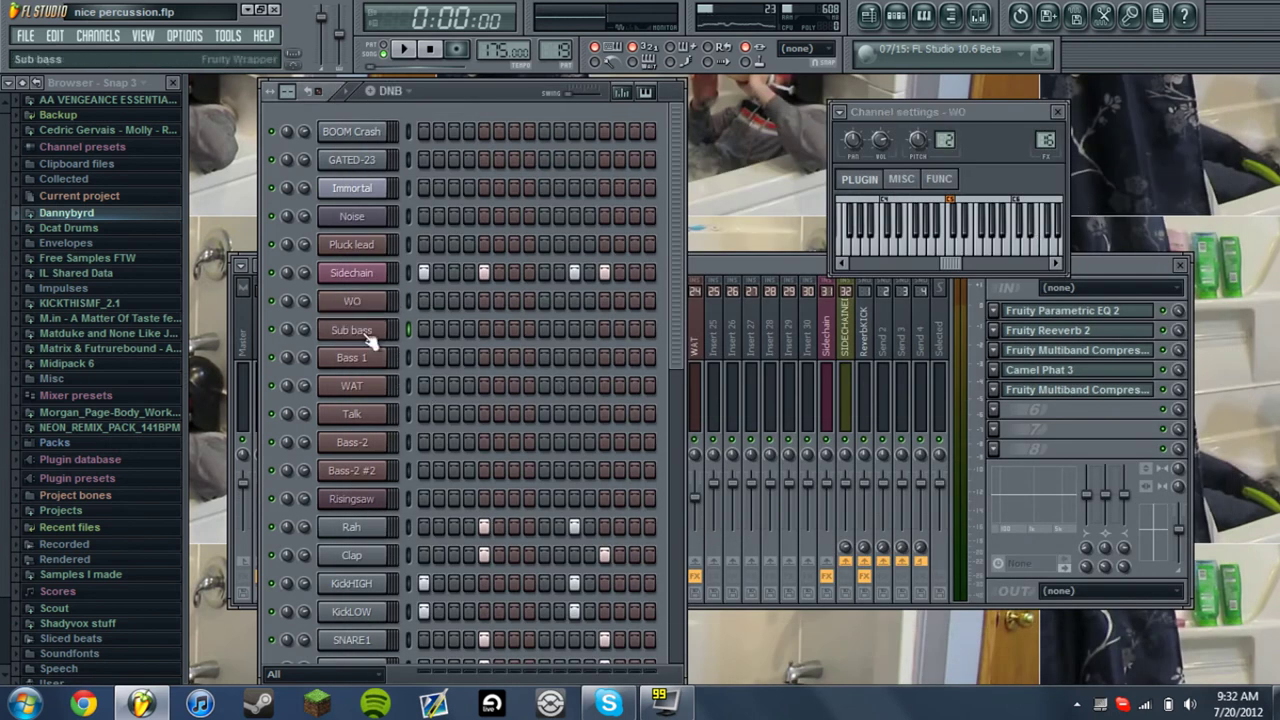
pyautogui.click(355, 330)
pyautogui.press('b')
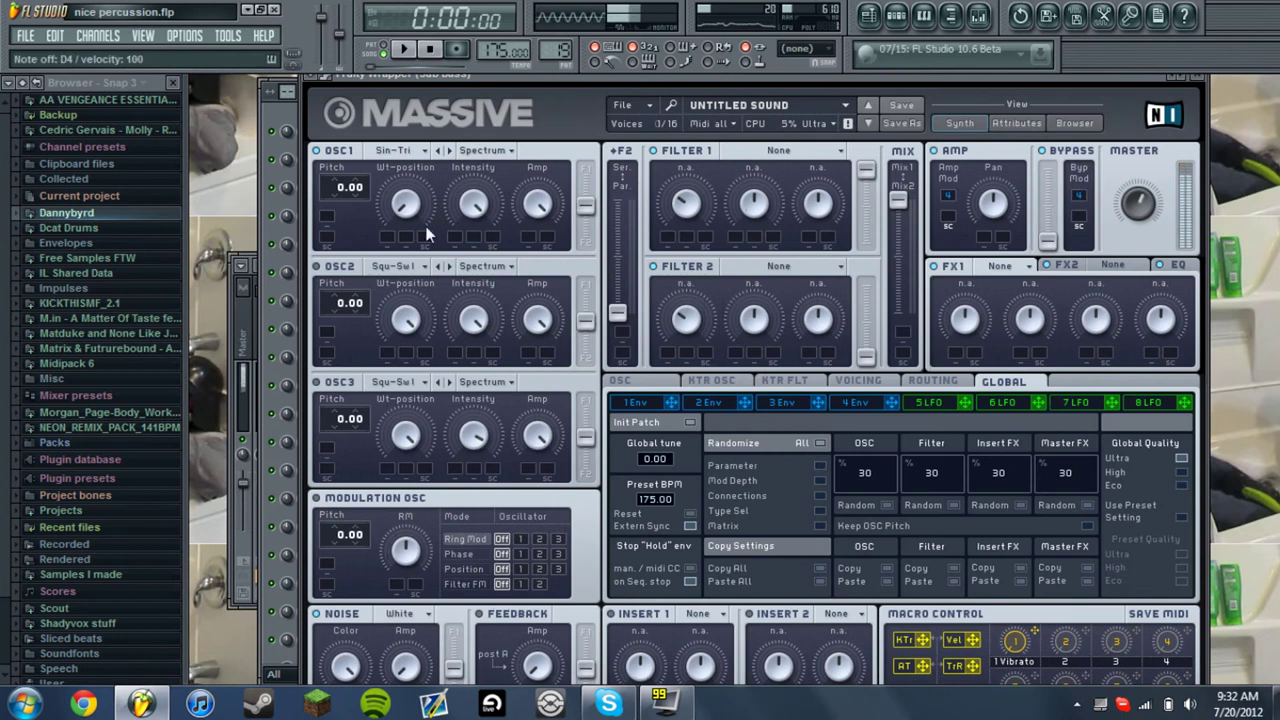
pyautogui.press('q')
pyautogui.press('e')
pyautogui.press('i')
pyautogui.press('e')
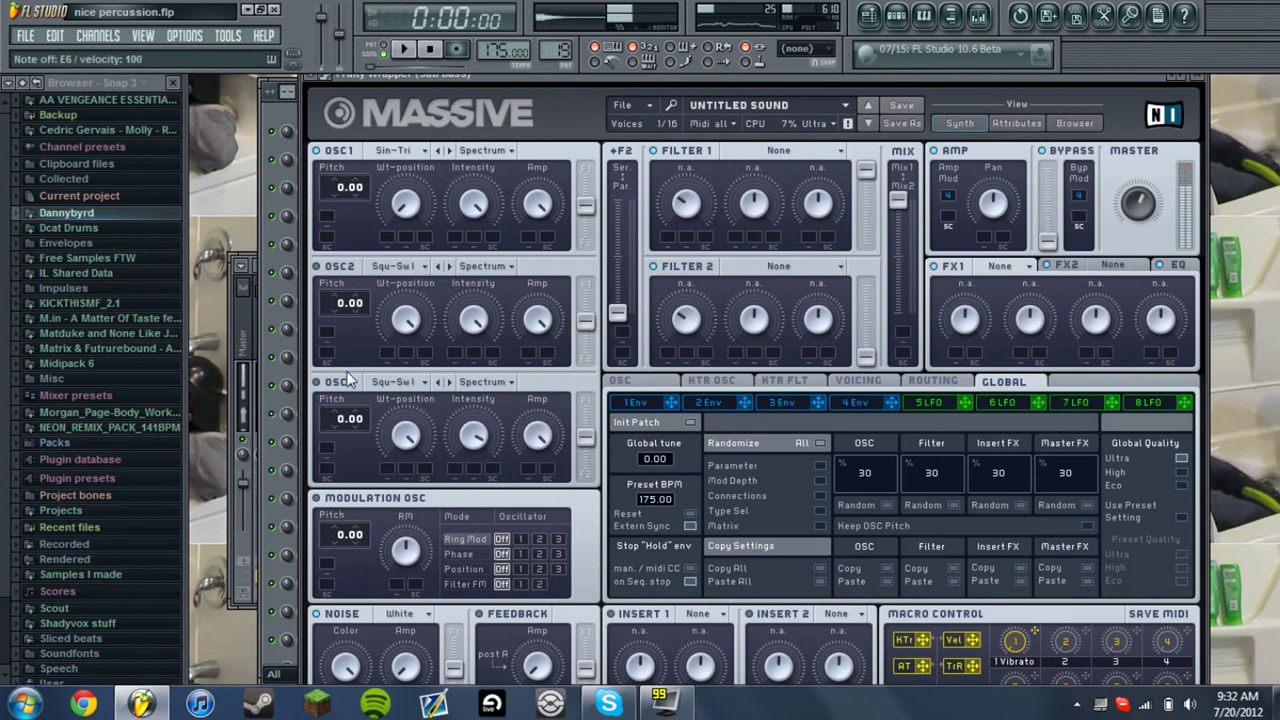
pyautogui.press('e')
pyautogui.press('e')
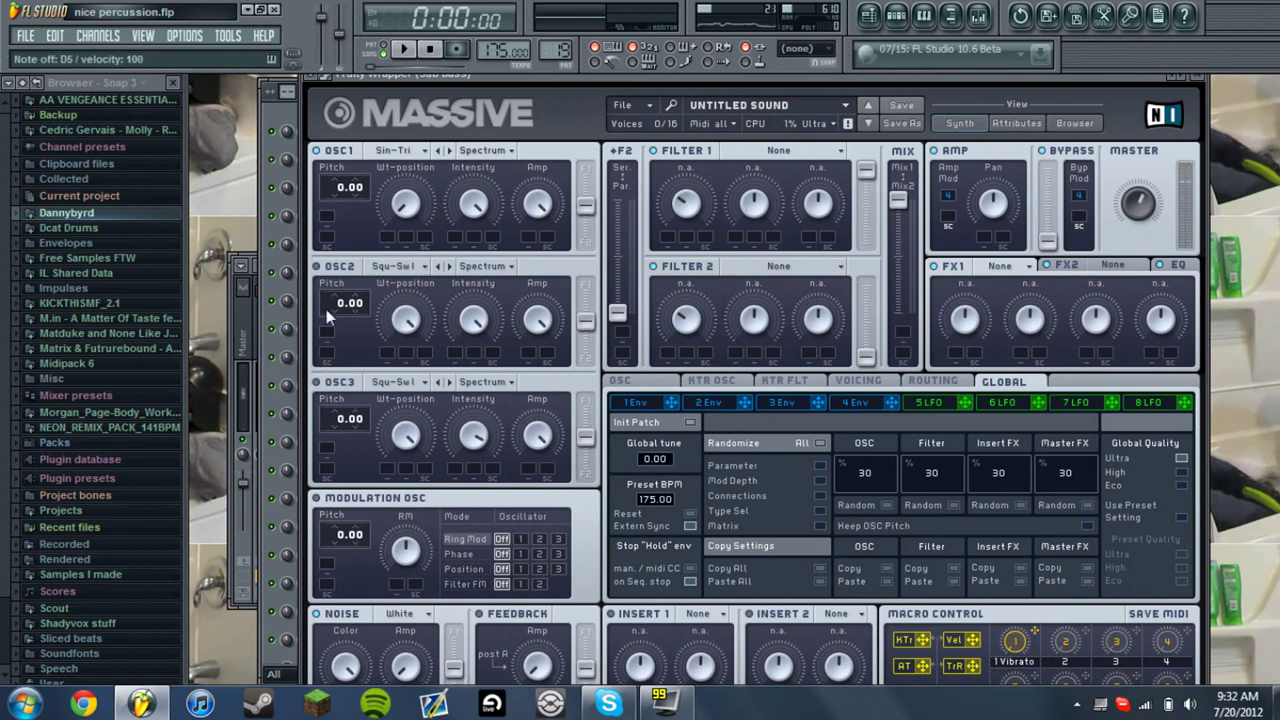
pyautogui.press('w')
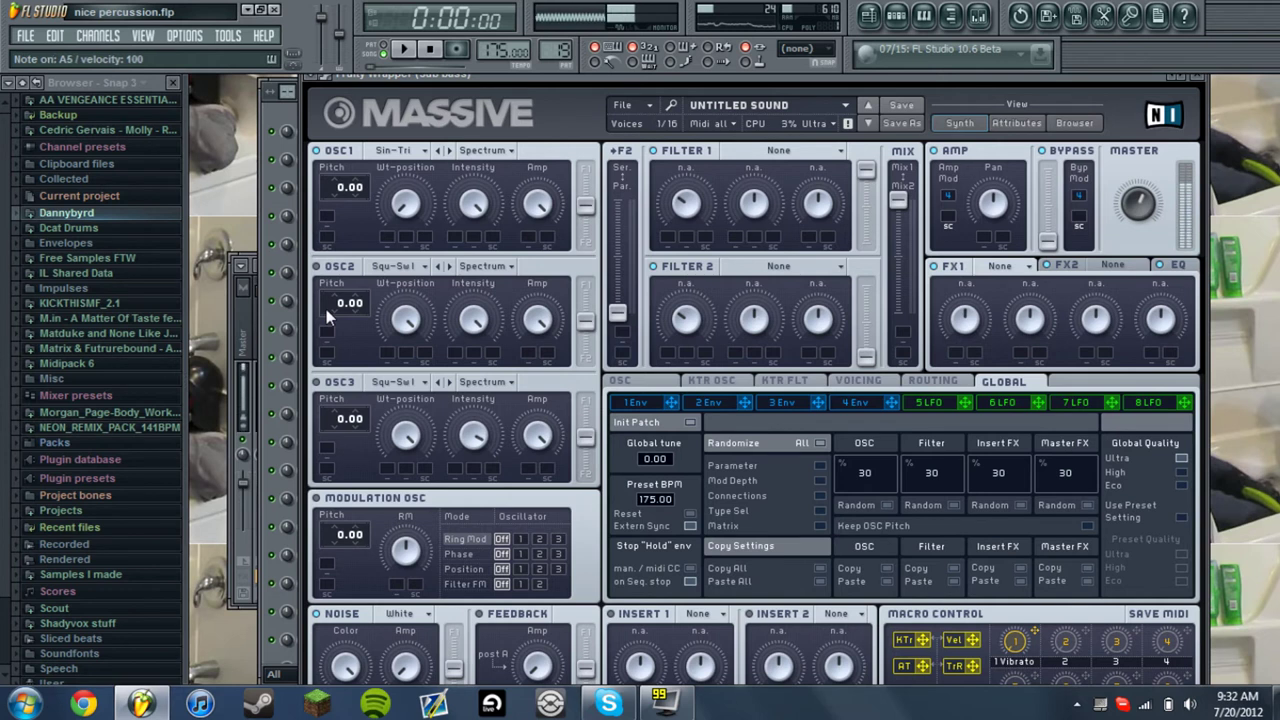
pyautogui.press('c')
pyautogui.press('w')
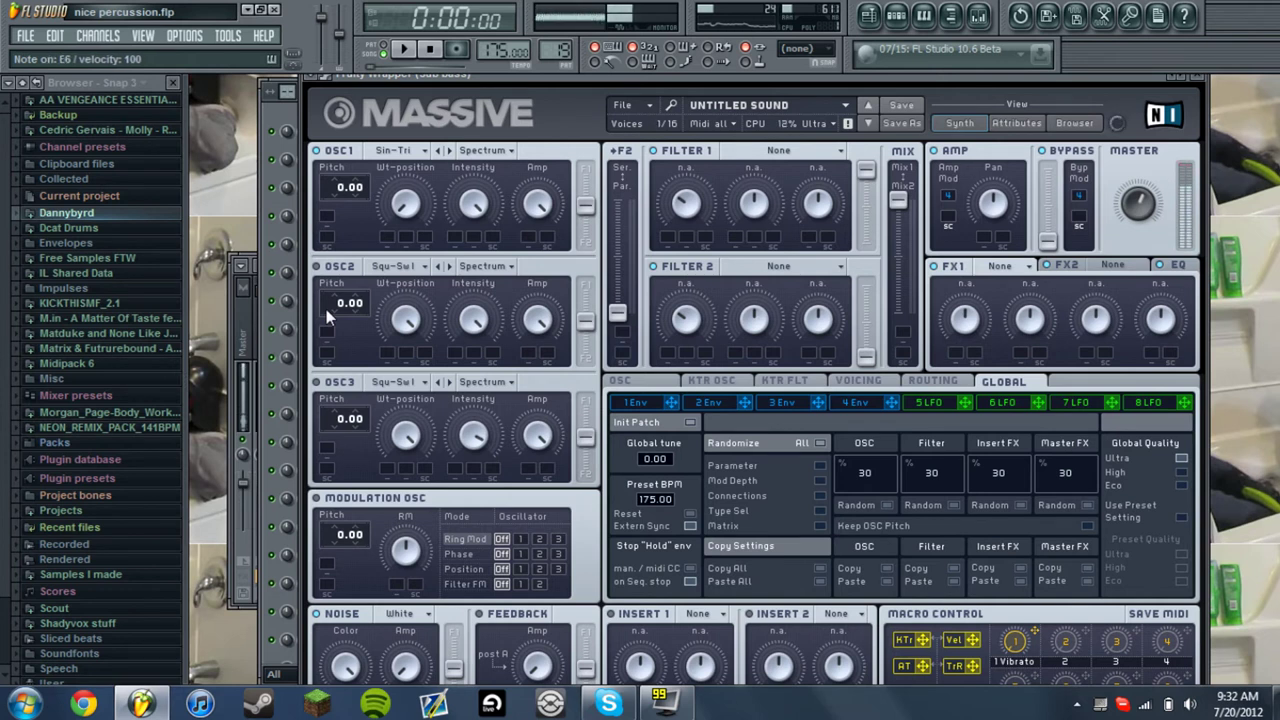
pyautogui.press('n')
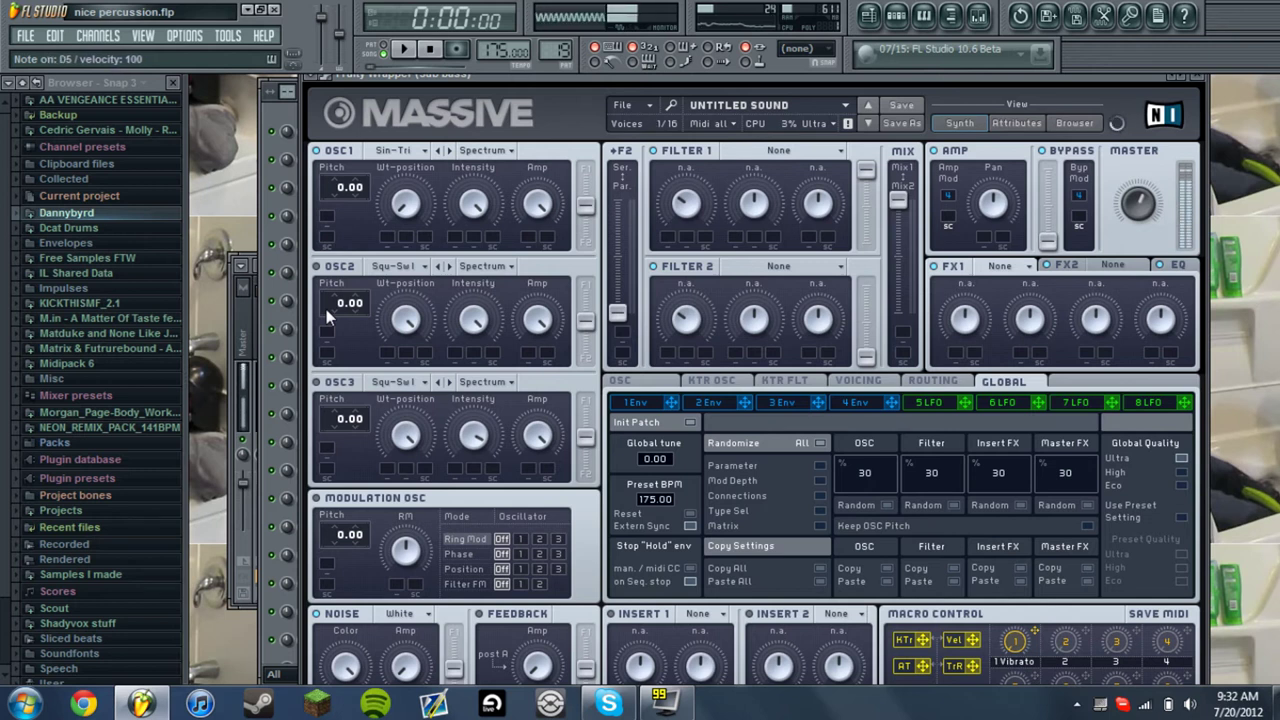
# Open the Bass 1 channel's Massive synth and position its window so all three oscillators are in view
pyautogui.press('F6')
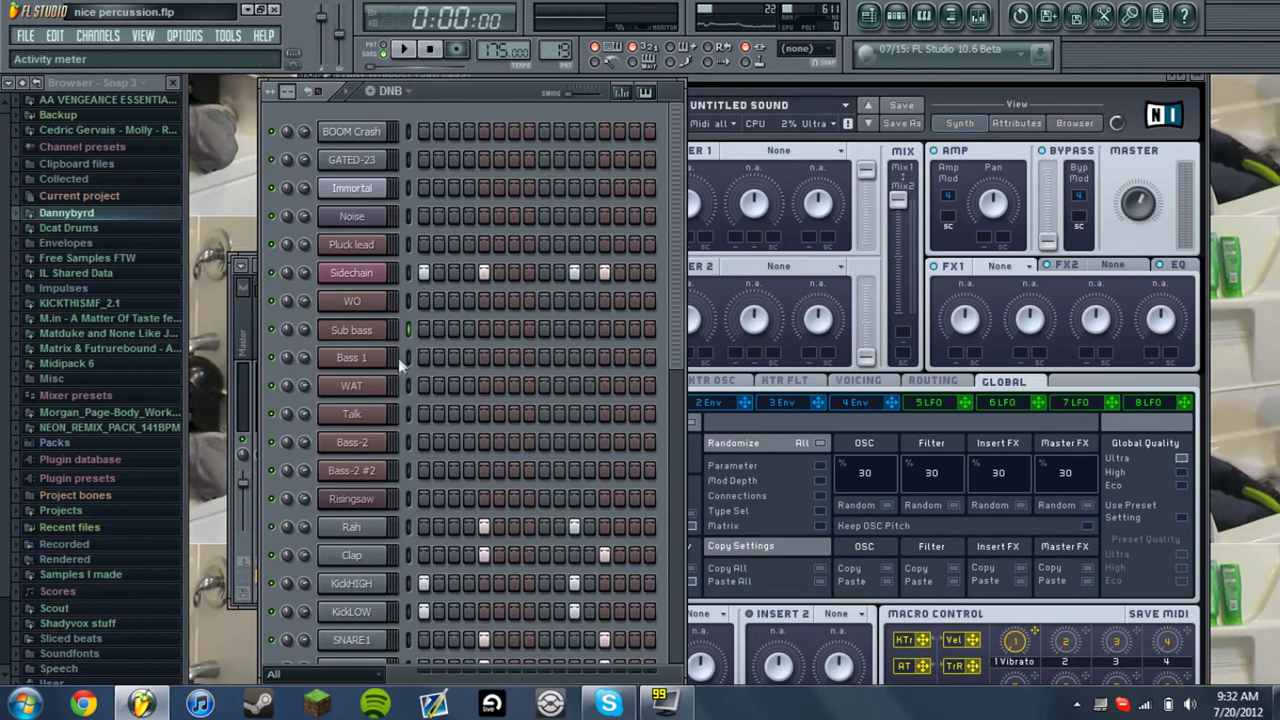
pyautogui.click(402, 361)
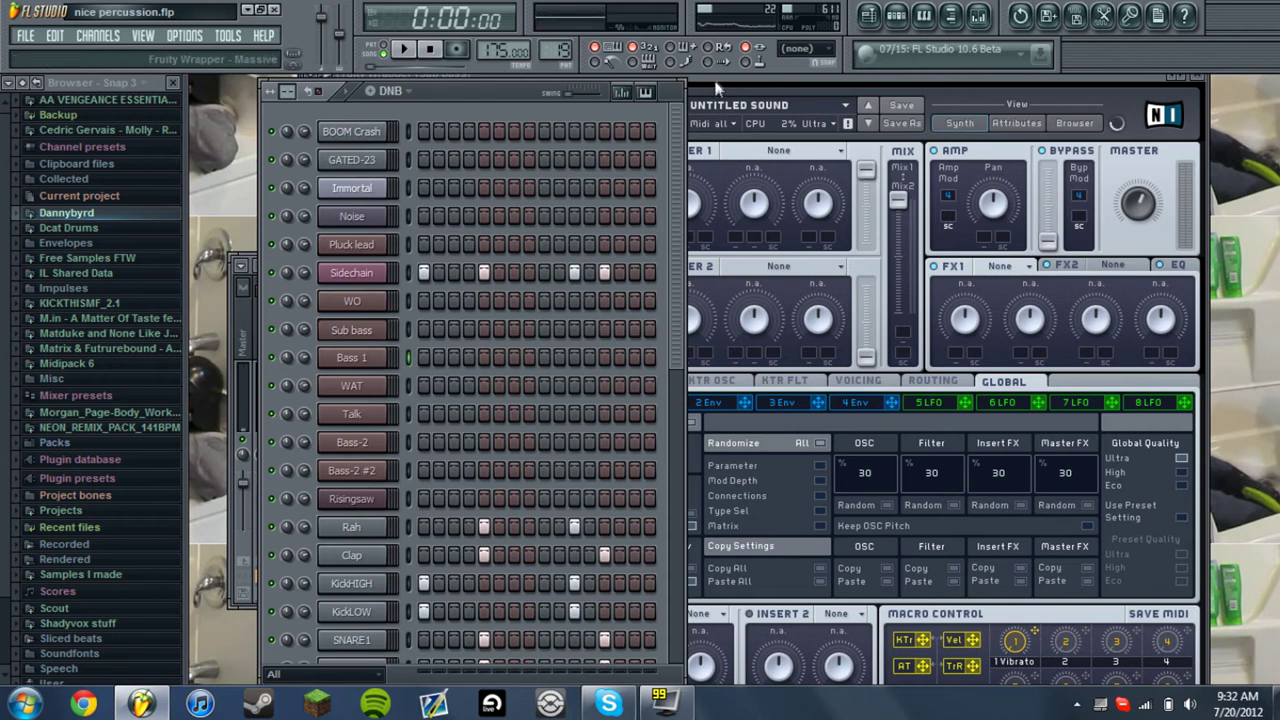
pyautogui.moveTo(716, 82); pyautogui.dragTo(884, 86)
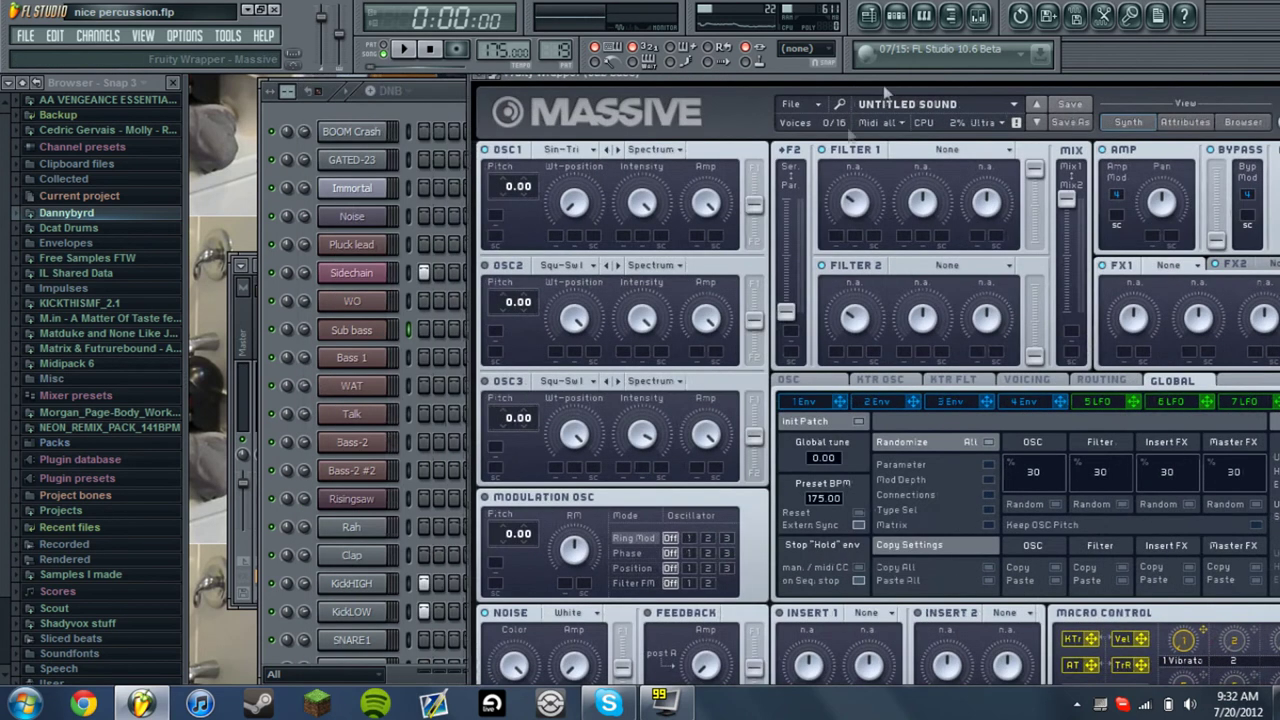
pyautogui.click(372, 386)
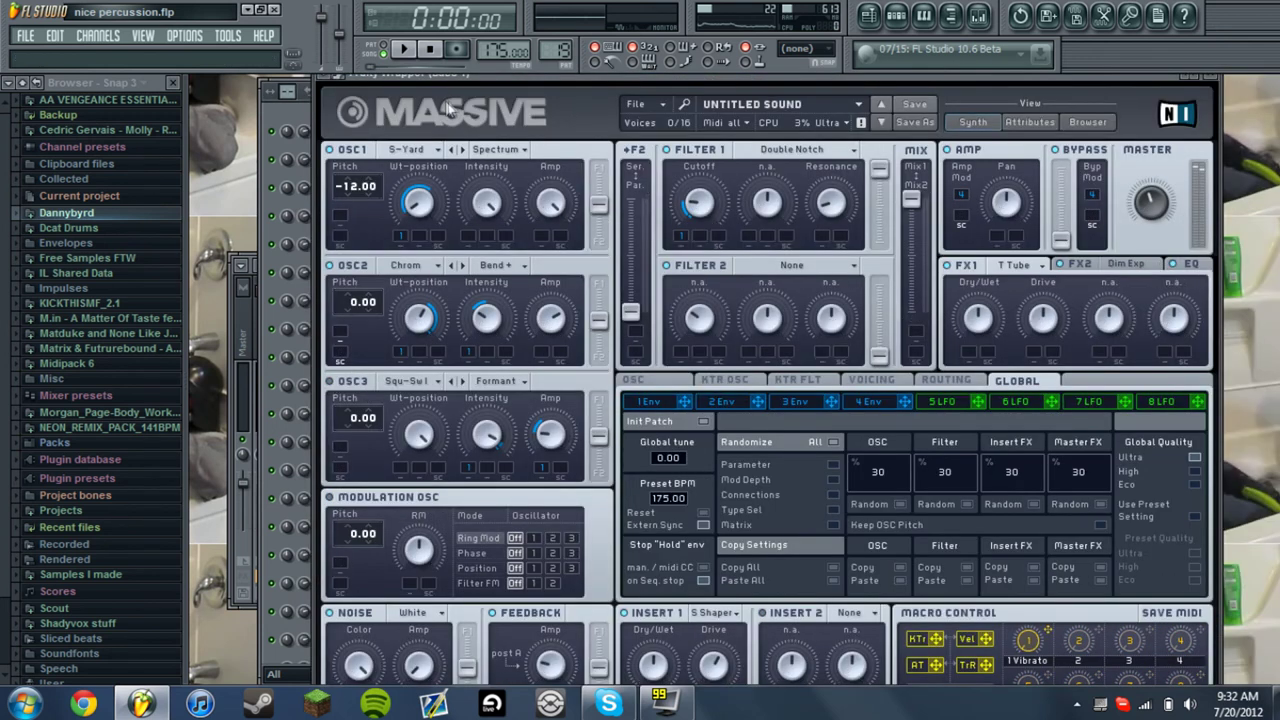
pyautogui.moveTo(452, 90); pyautogui.dragTo(420, 86)
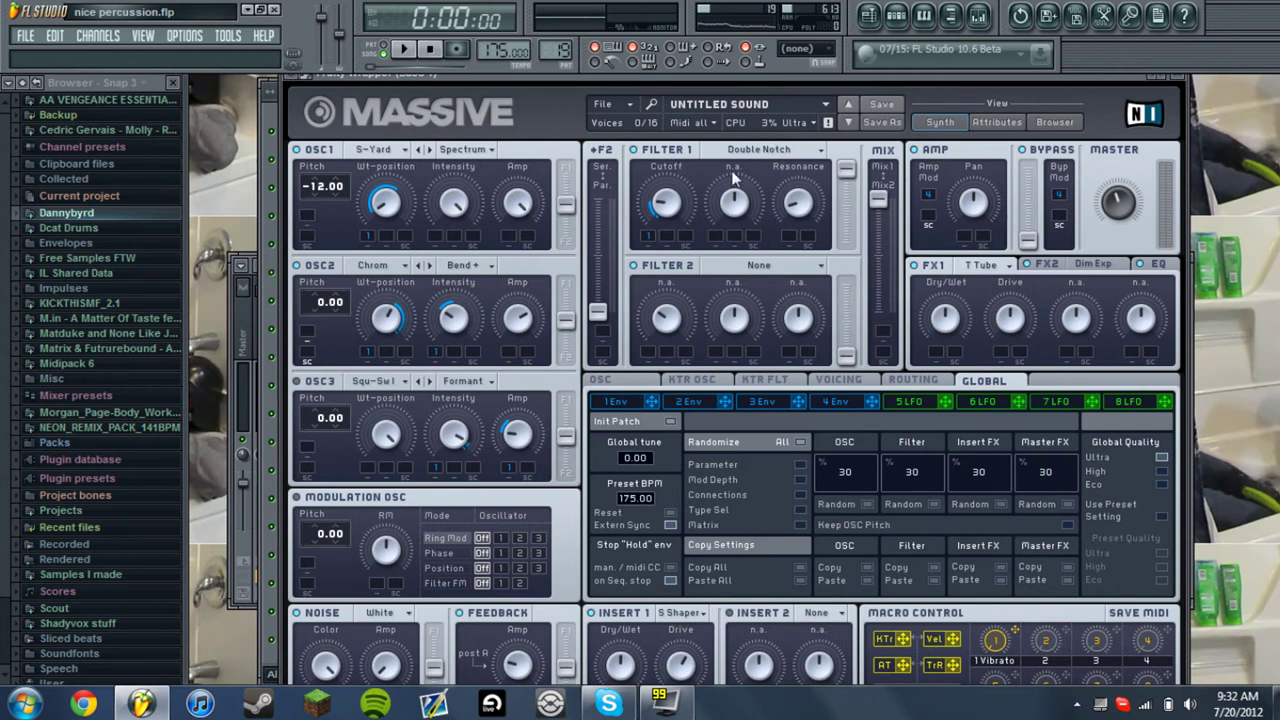
# Audition Bass 1 with test notes while toggling Filter 1 in Massive
pyautogui.click(631, 149)
pyautogui.press('c')
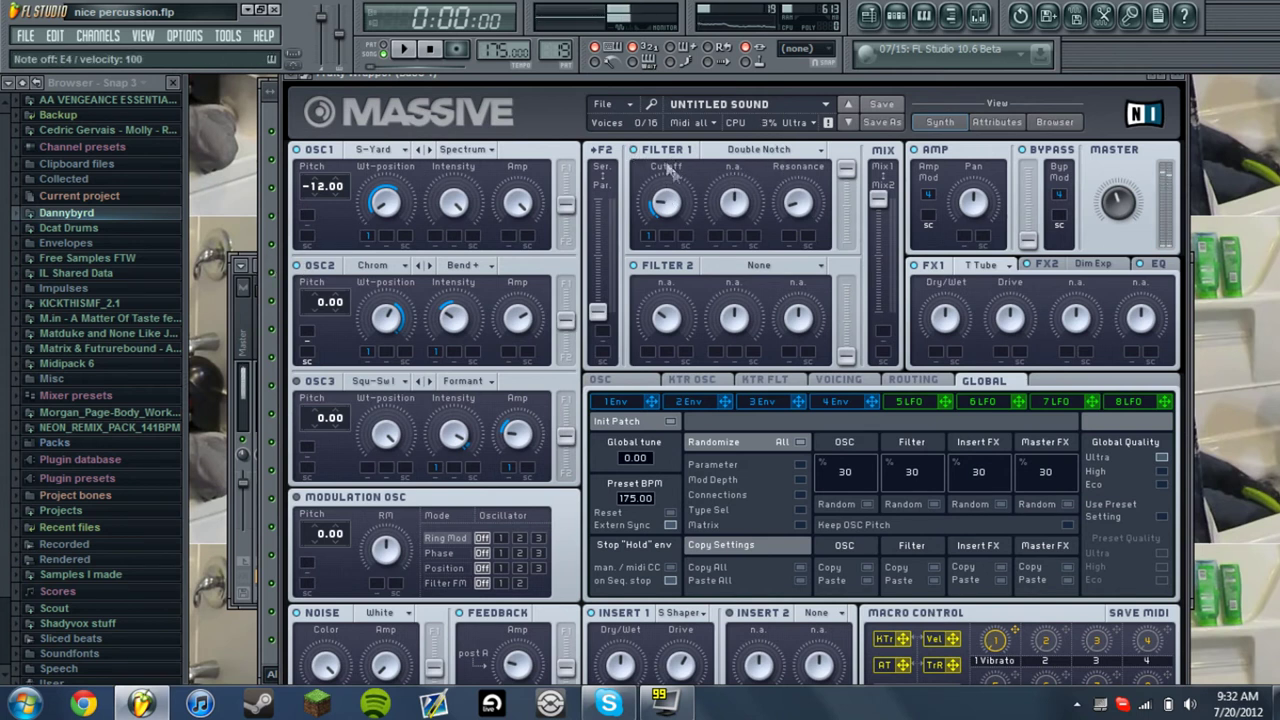
pyautogui.press('c')
pyautogui.click(652, 154)
pyautogui.press('c')
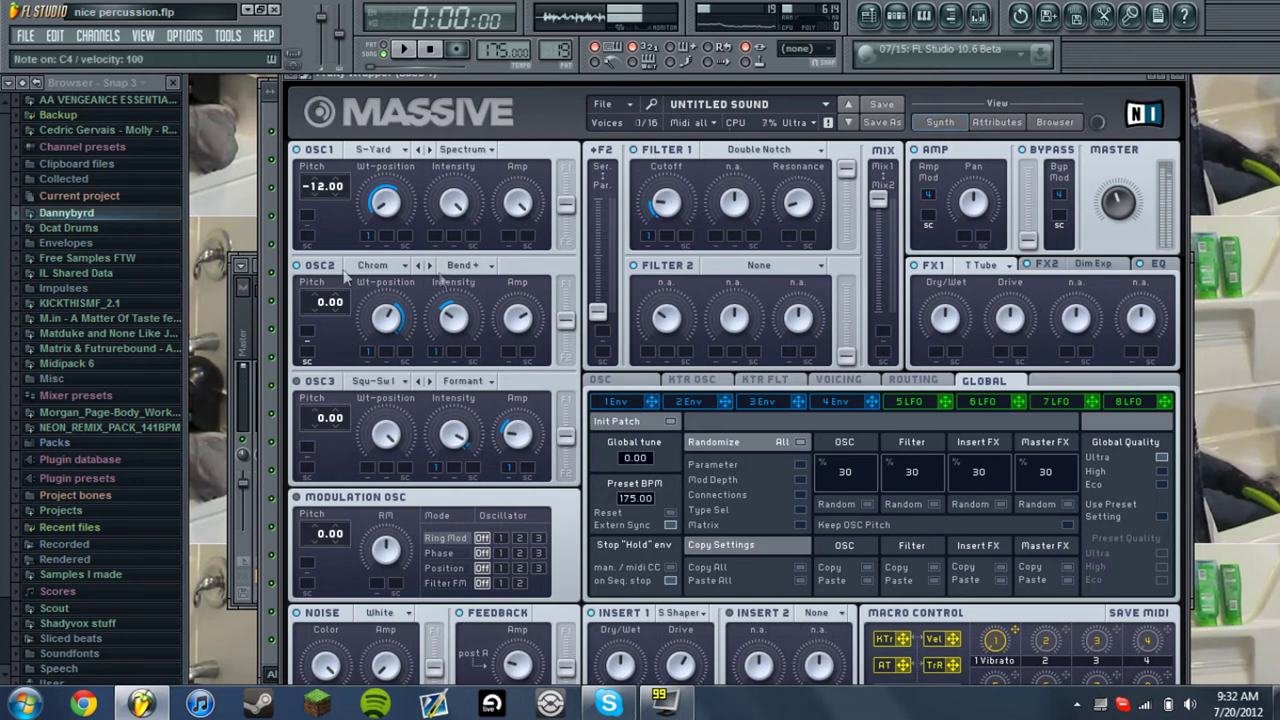
# Move Massive clear of the channel list and play a melodic phrase on Bass 1
pyautogui.press('F6')
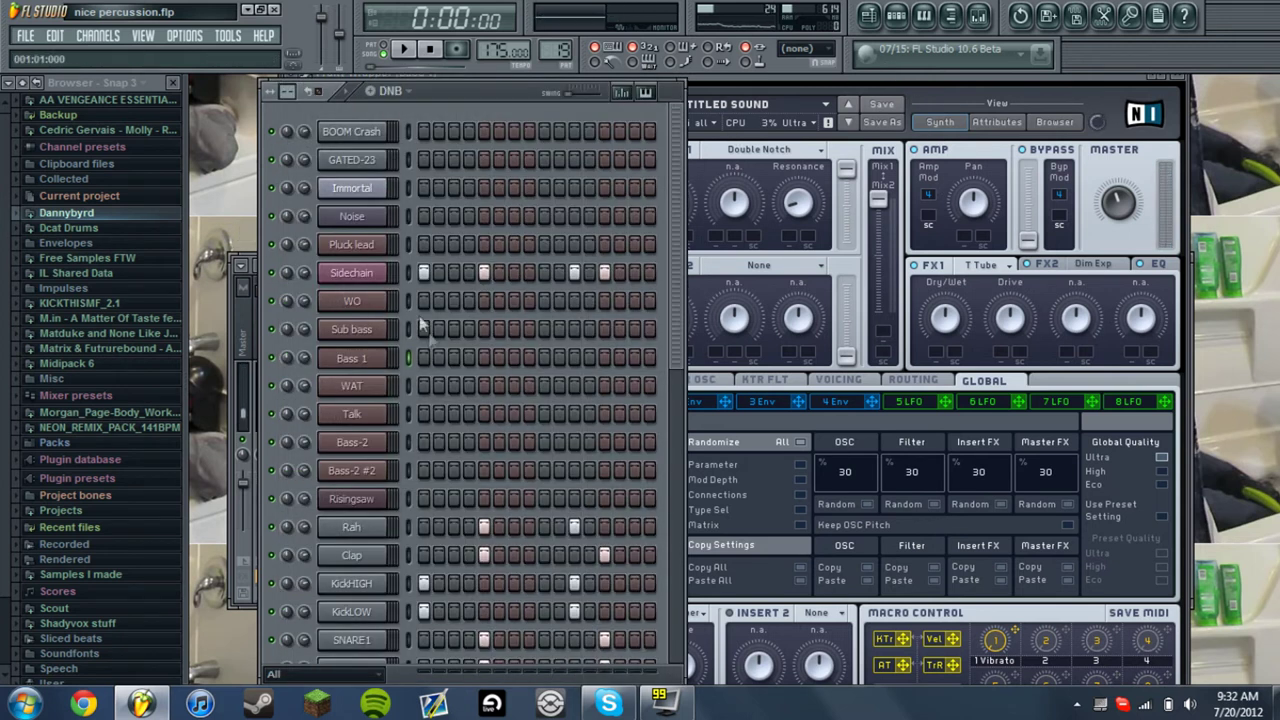
pyautogui.click(721, 74)
pyautogui.moveTo(721, 74); pyautogui.dragTo(997, 60)
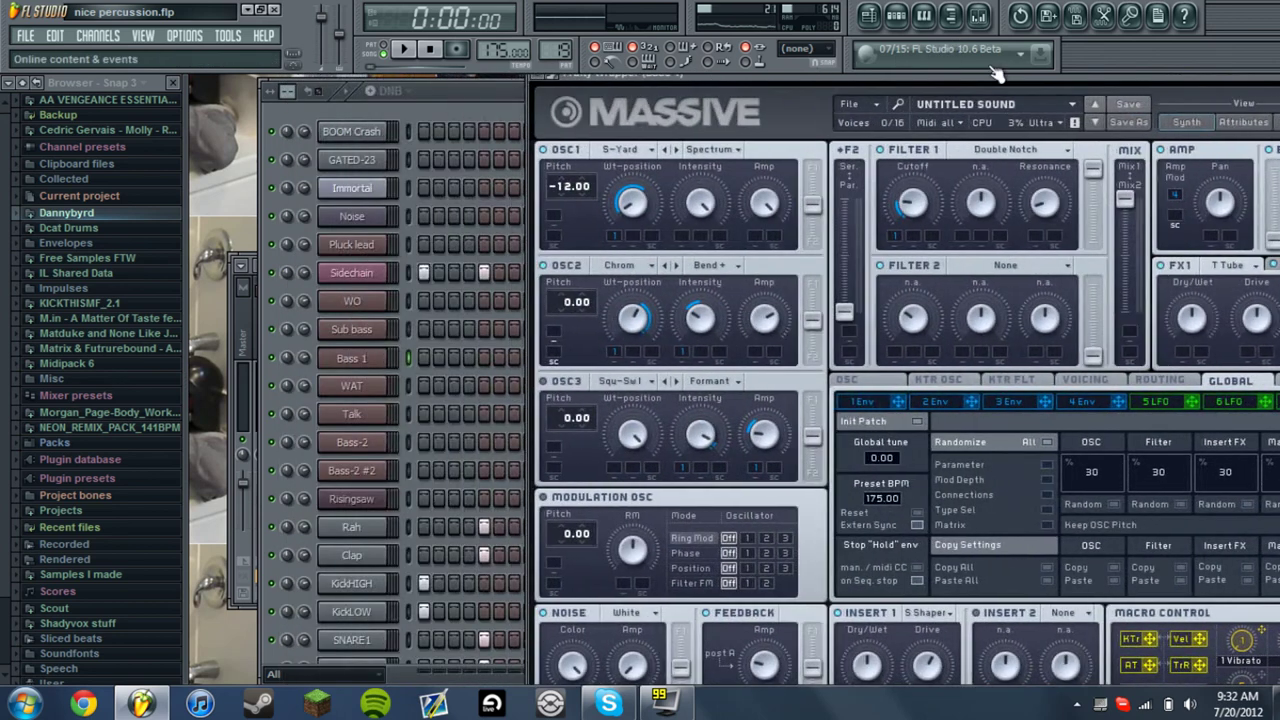
pyautogui.press('e')
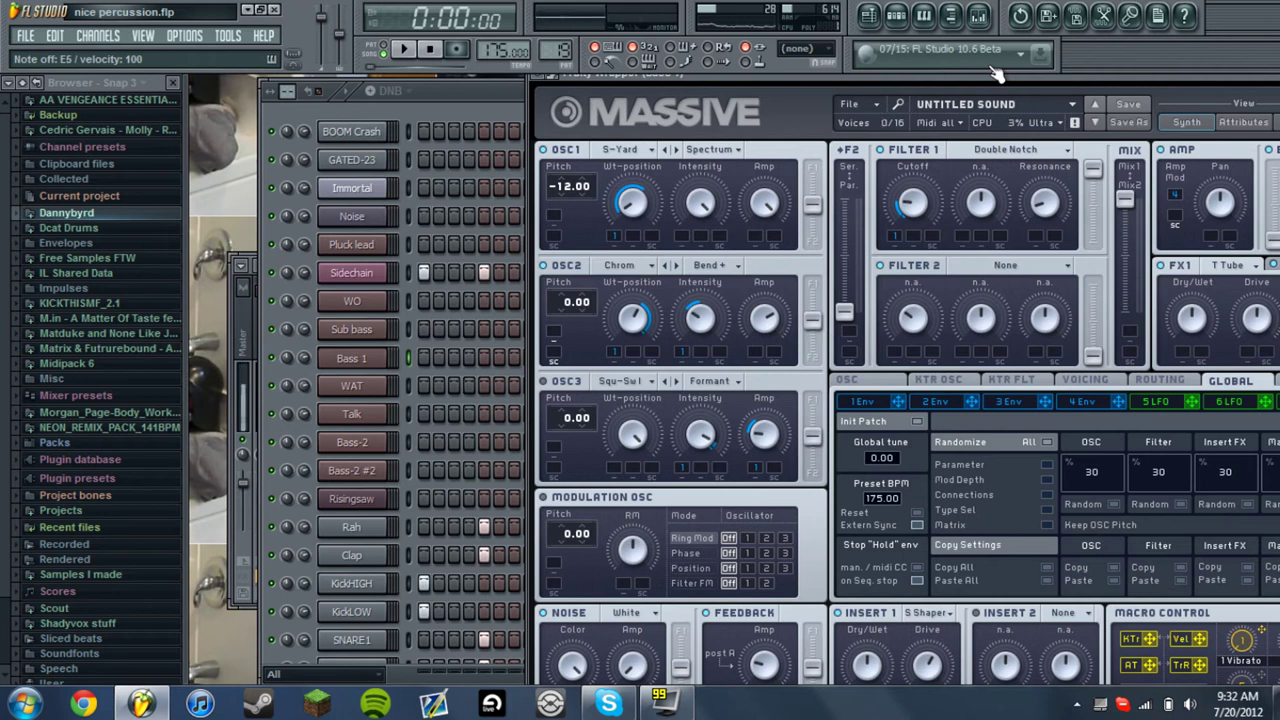
pyautogui.press('e')
pyautogui.press('q')
pyautogui.press('m')
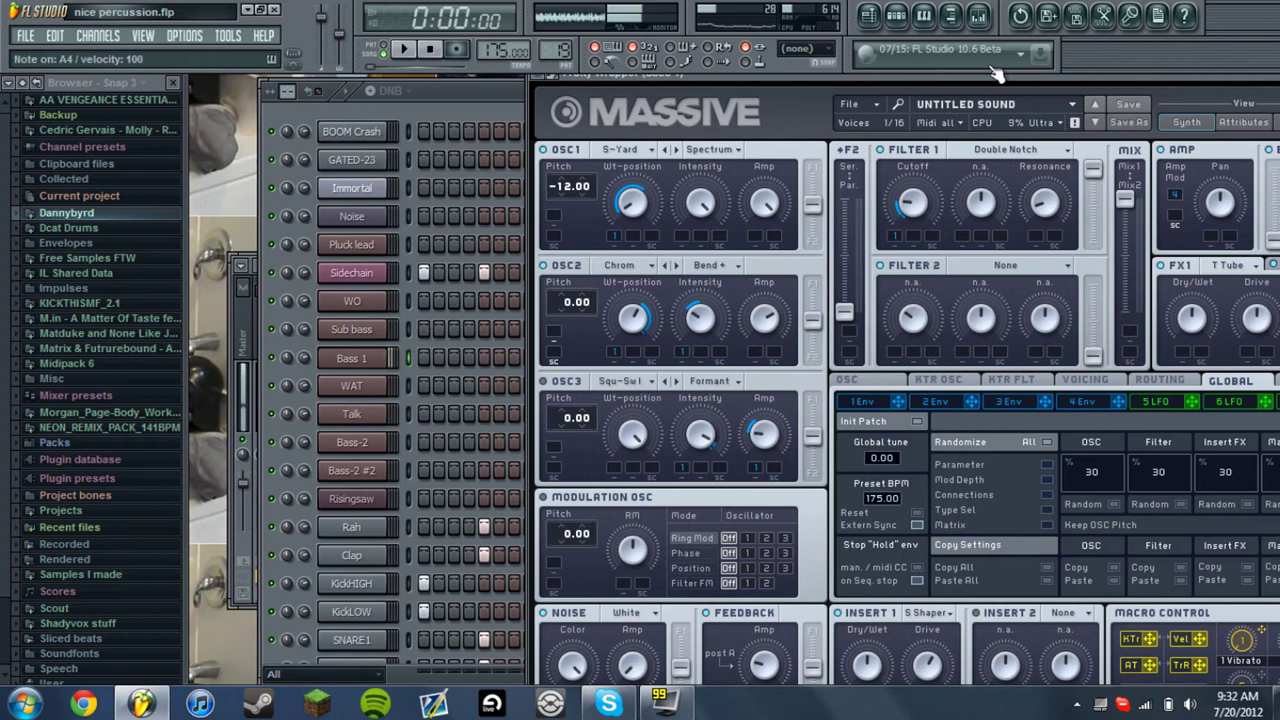
pyautogui.press('r')
pyautogui.press('n')
pyautogui.press('r')
pyautogui.press('n')
pyautogui.press('r')
pyautogui.press('e')
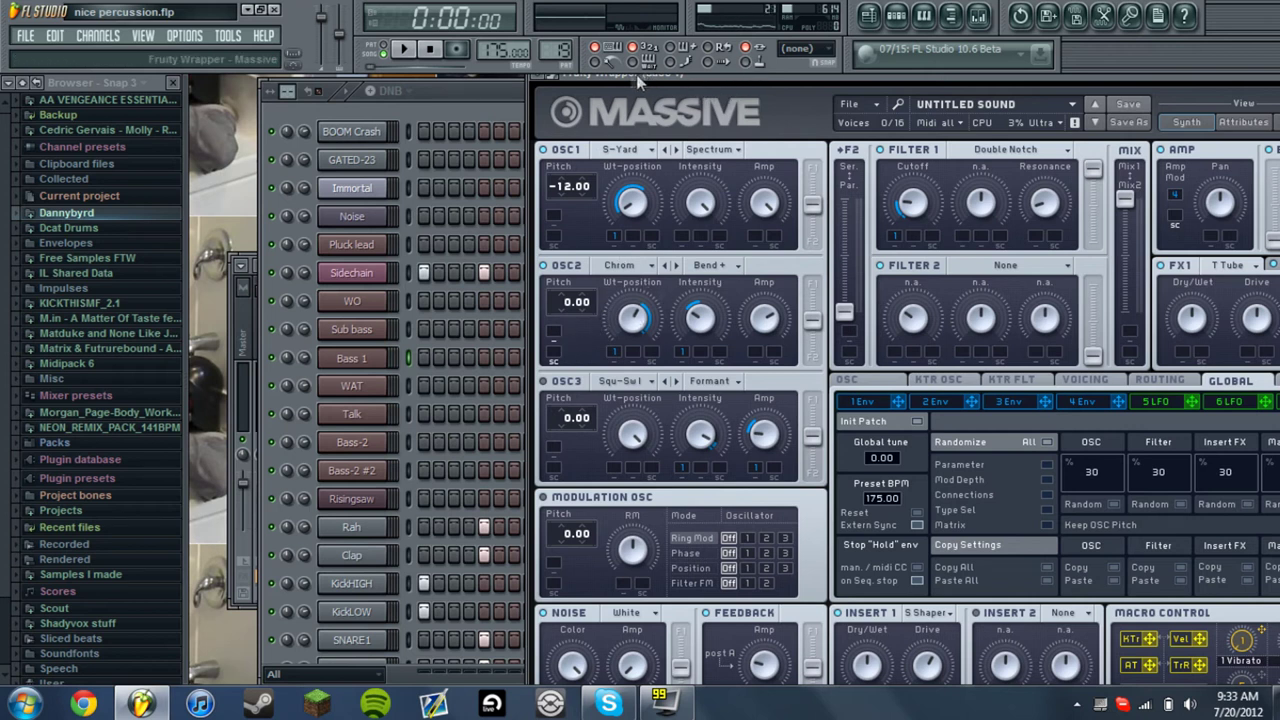
# Enable OSC3 in Bass 1's Massive, raise its Amp to about 0.73, and test it with notes
pyautogui.moveTo(668, 80); pyautogui.dragTo(470, 80)
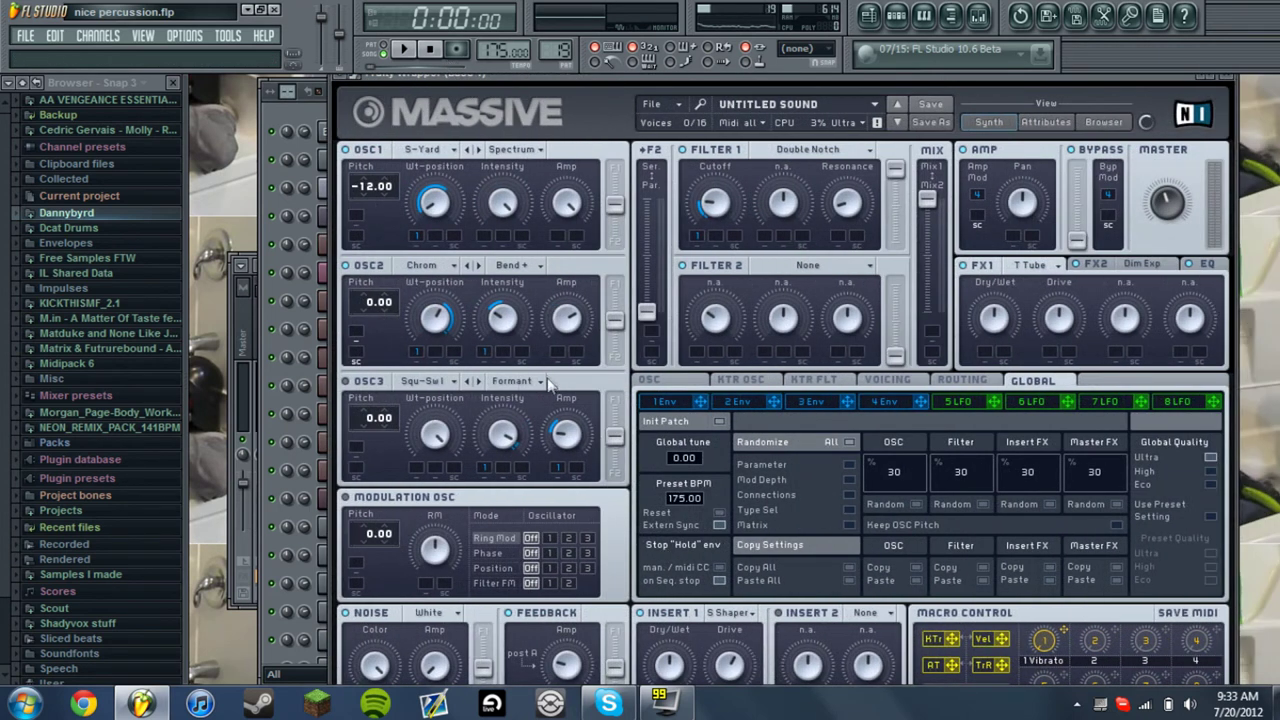
pyautogui.click(376, 384)
pyautogui.press('x')
pyautogui.moveTo(570, 440); pyautogui.dragTo(571, 420)
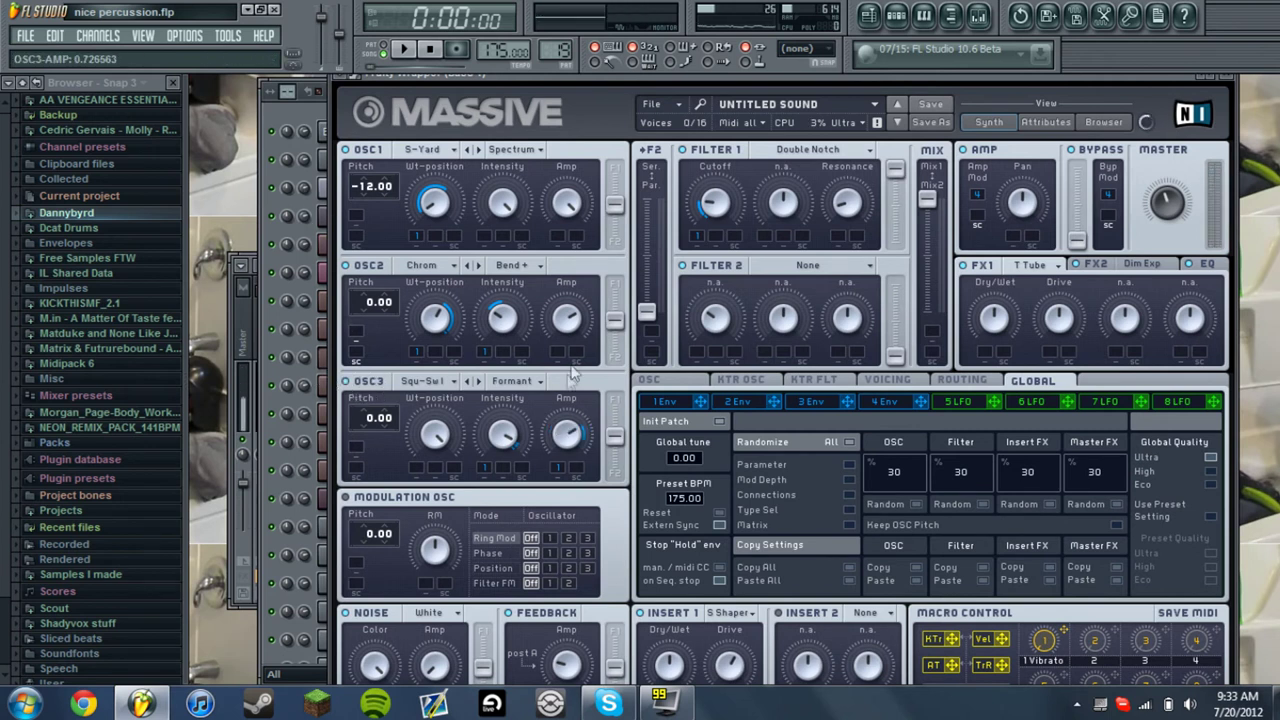
pyautogui.press('F6')
pyautogui.press('x')
pyautogui.press('F6')
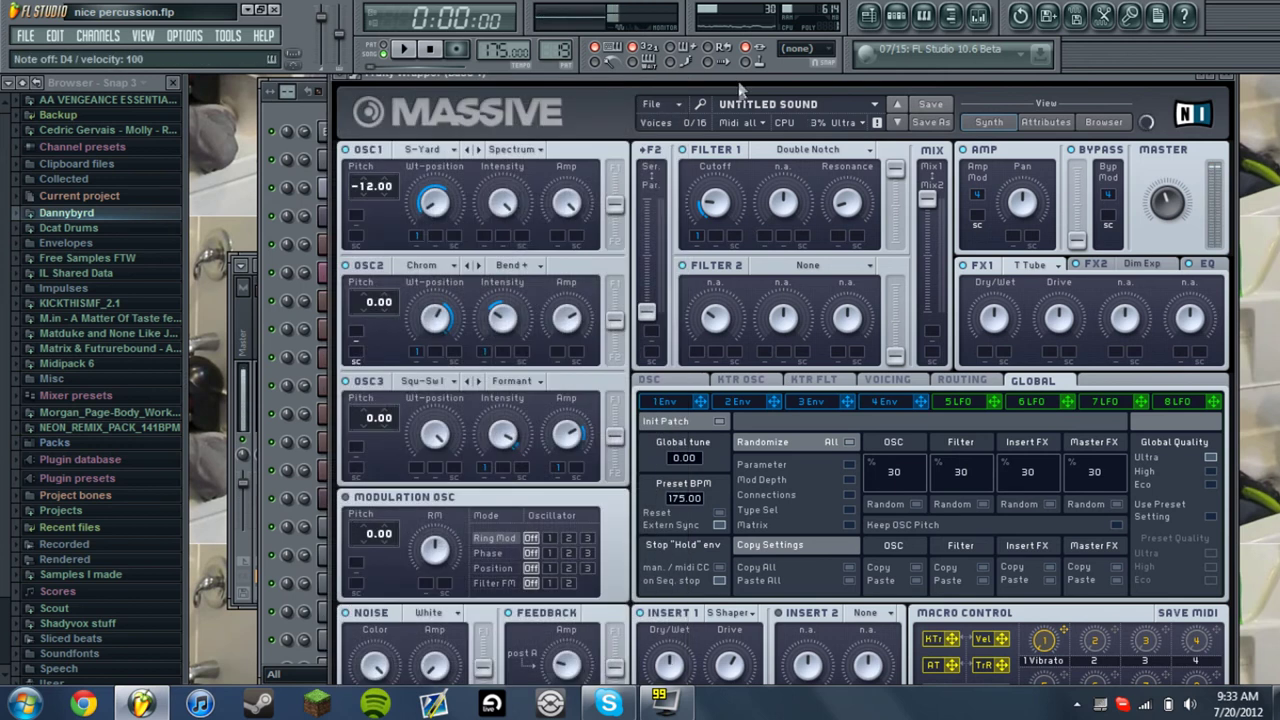
# Switch to pattern playback and play the Drop pattern
pyautogui.press('F6')
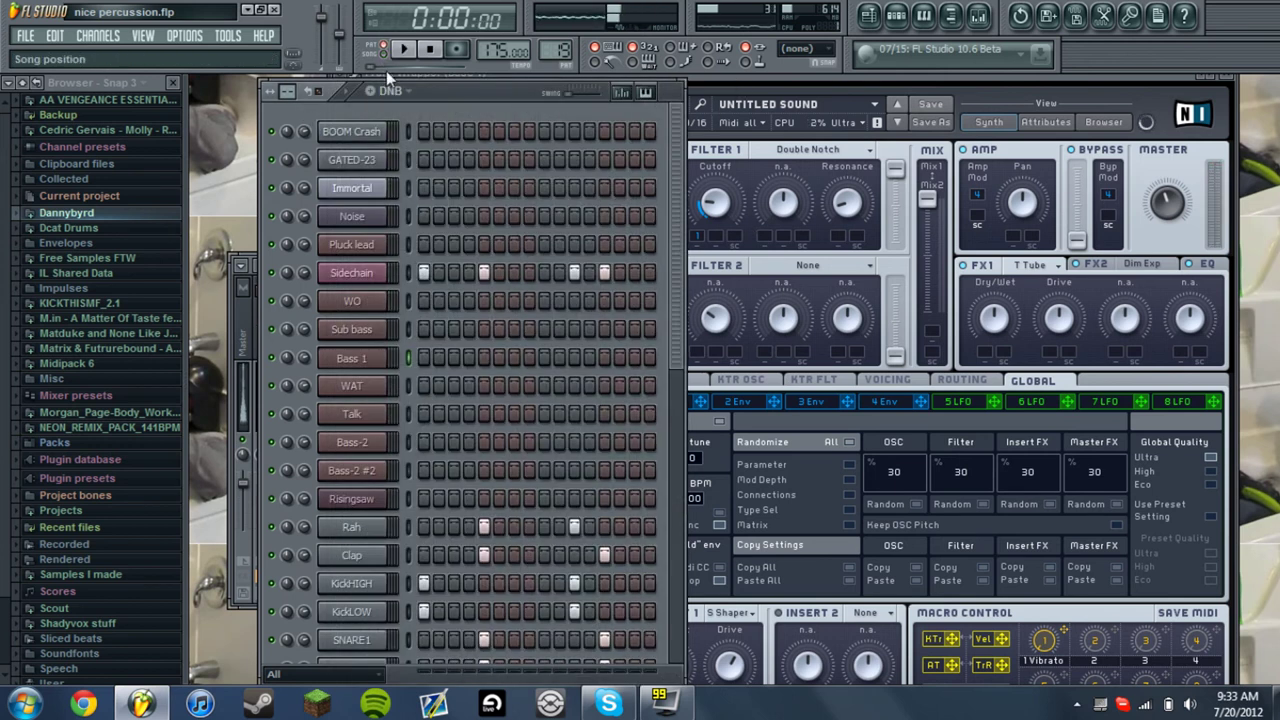
pyautogui.press('space')
pyautogui.click(388, 90)
pyautogui.click(404, 398)
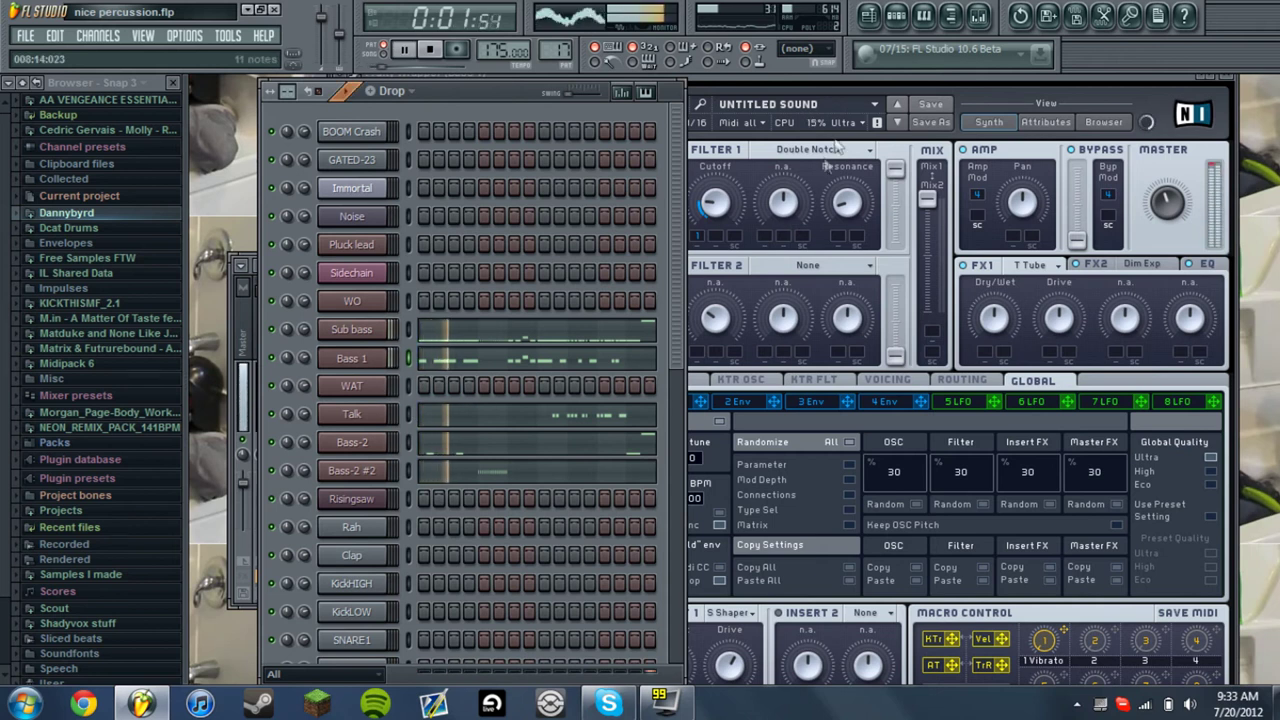
# Set OSC3's pitch to -12.00 and its Intensity to about 0.92 in Bass 1's Massive while the pattern plays
pyautogui.press('F6')
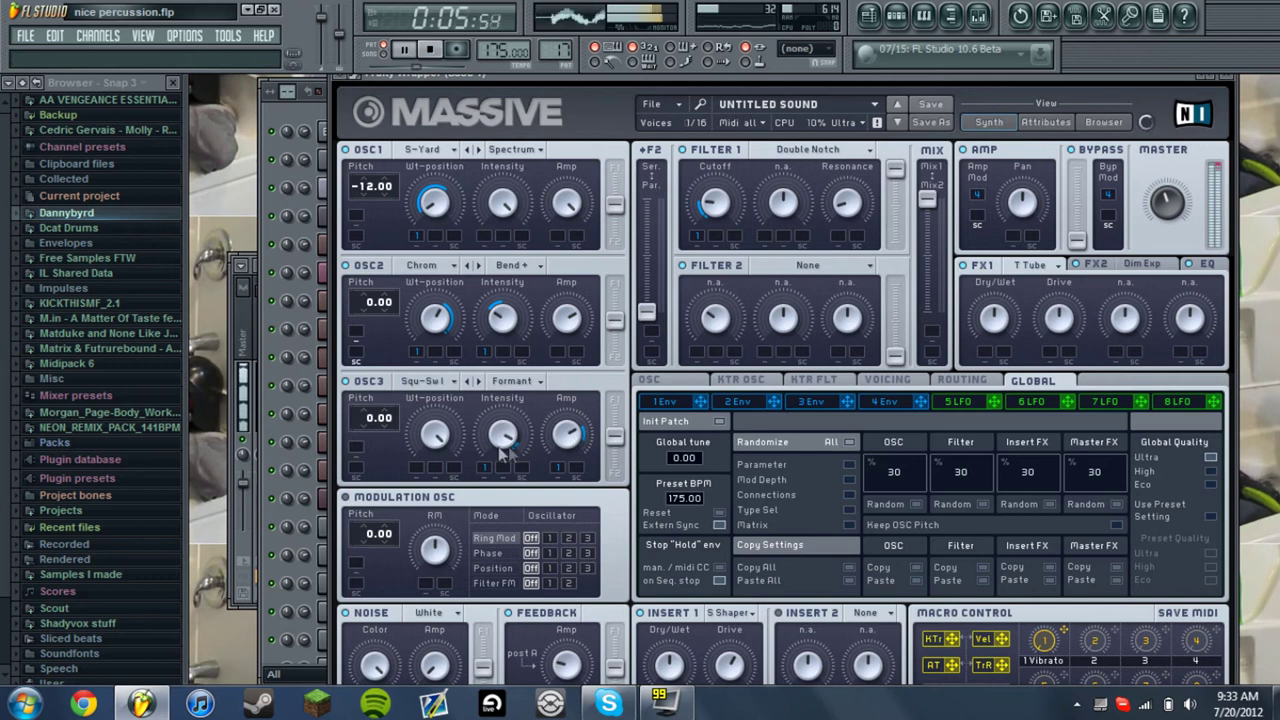
pyautogui.moveTo(369, 419); pyautogui.dragTo(379, 439)
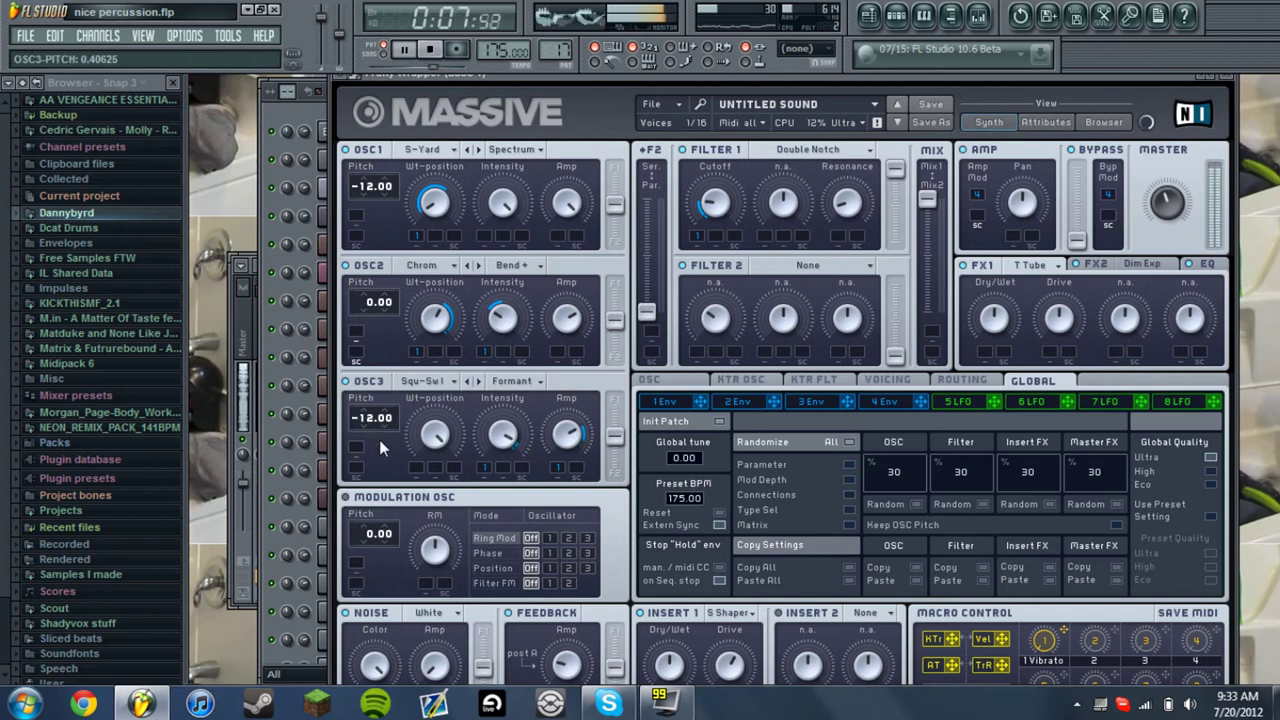
pyautogui.moveTo(503, 434)
pyautogui.mouseDown()
pyautogui.moveTo(505, 517)
pyautogui.moveTo(503, 434)
pyautogui.mouseUp()
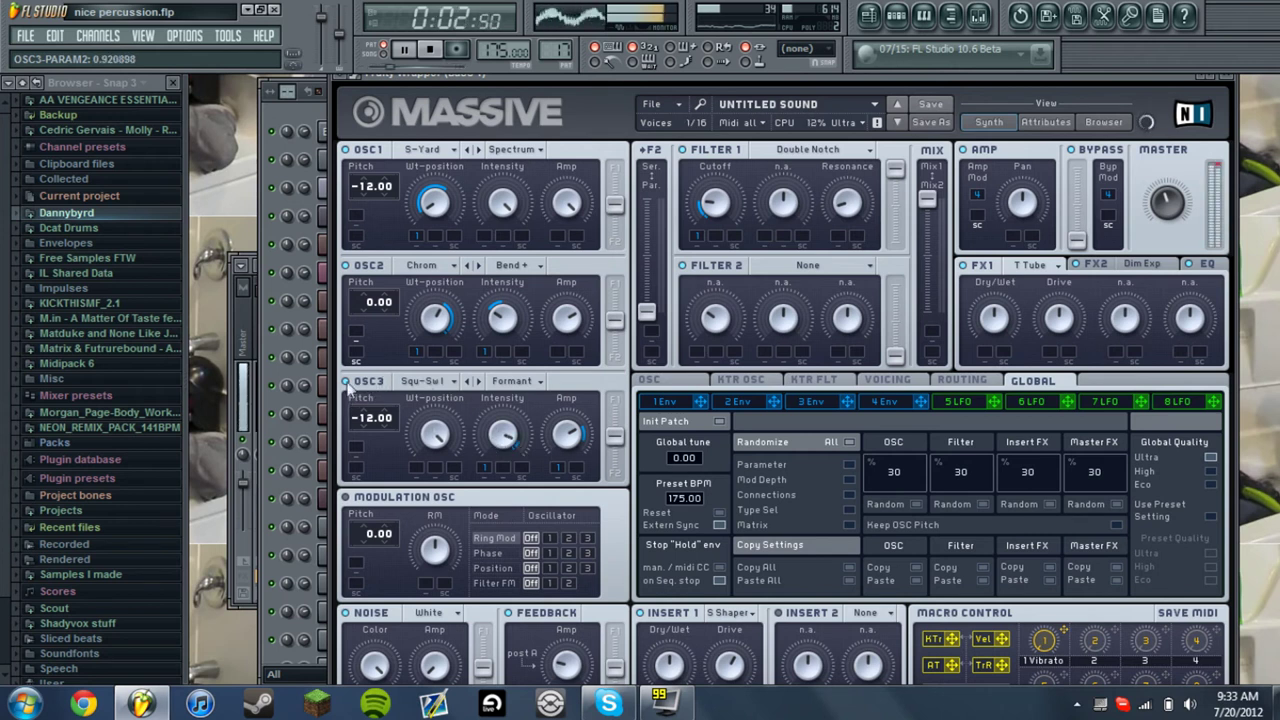
# Stop the pattern playback and close Bass 1's Massive
pyautogui.press('F6')
pyautogui.press('space')
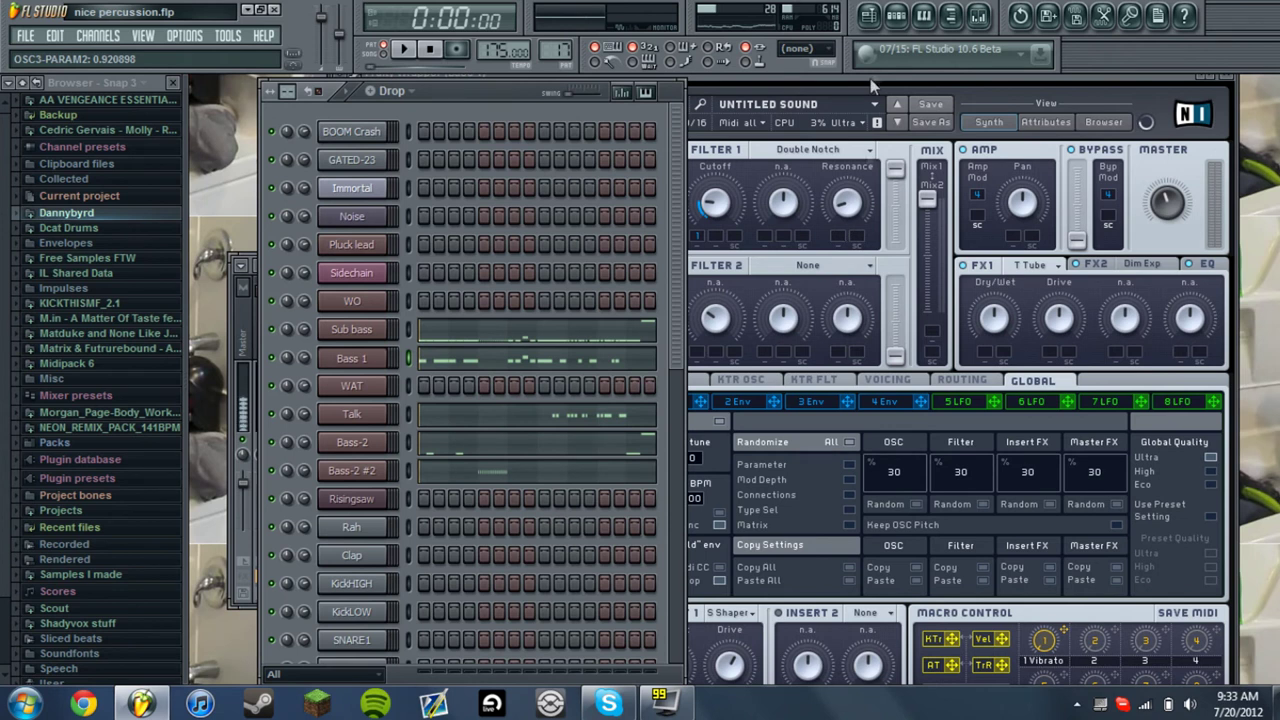
pyautogui.click(879, 75)
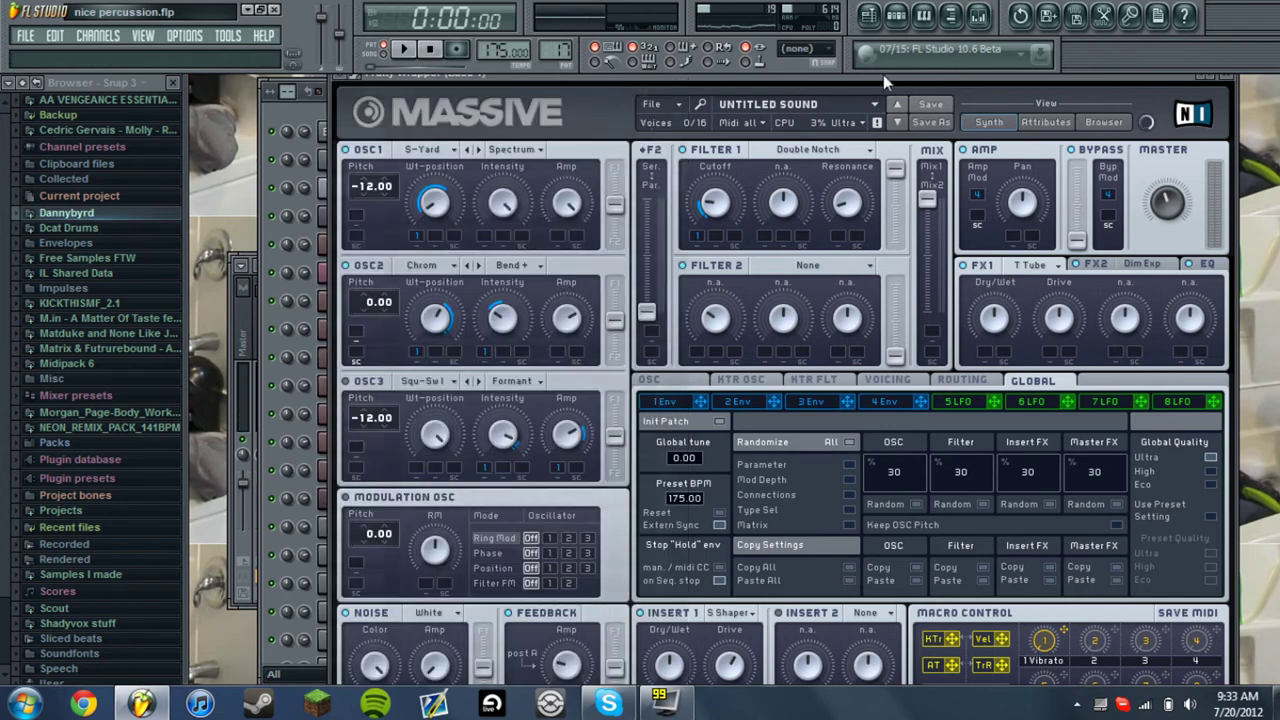
pyautogui.click(1230, 78)
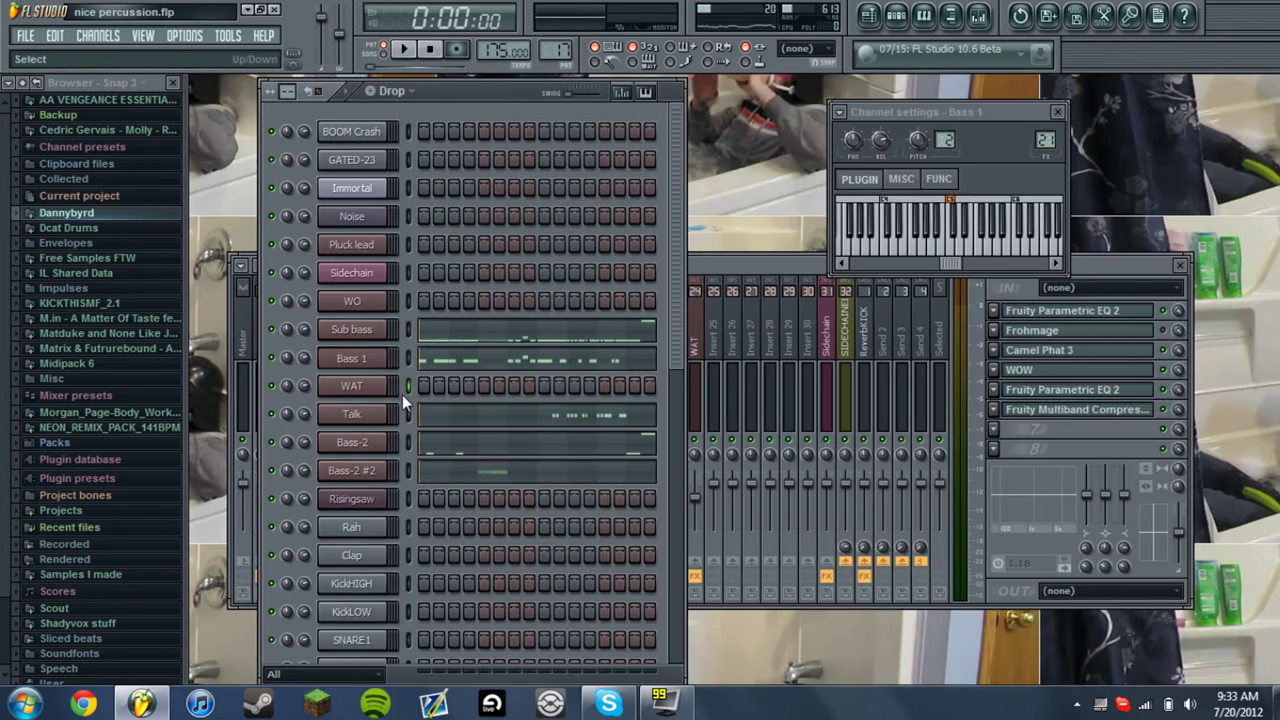
# Play notes on the WAT channel, open its Massive, and move the Massive window aside
pyautogui.press('z')
pyautogui.press('z')
pyautogui.press('z')
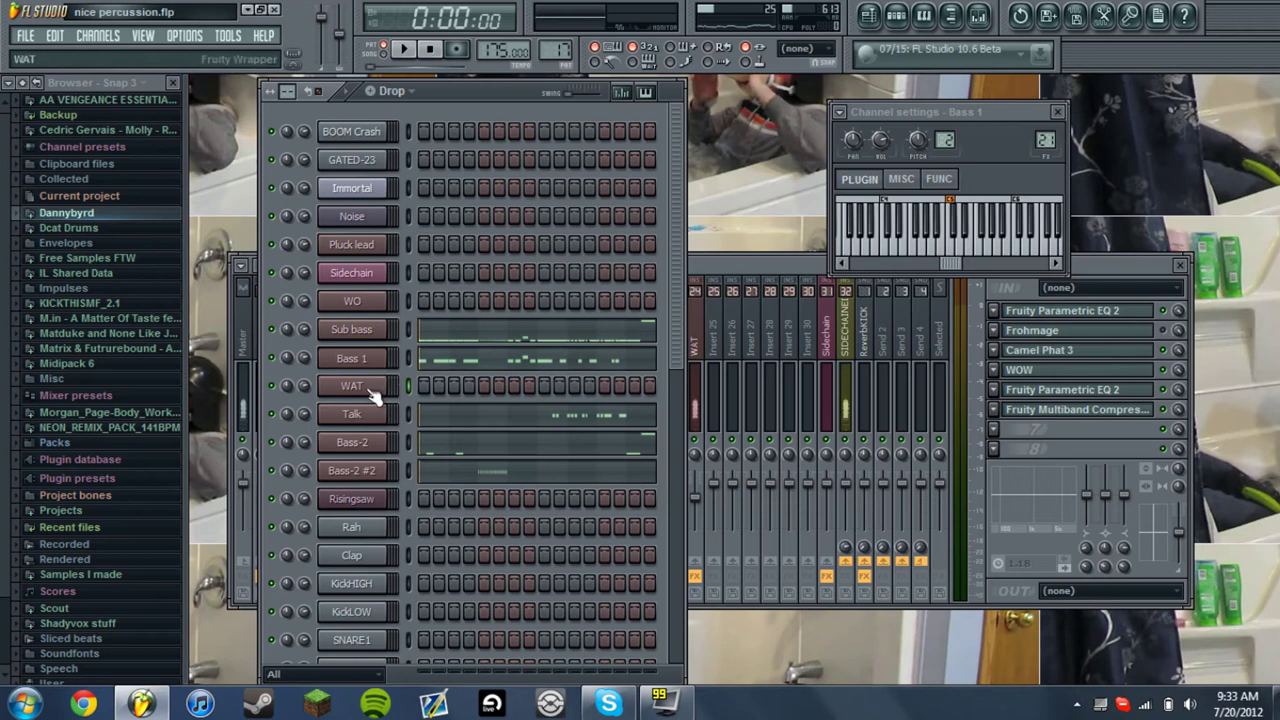
pyautogui.click(352, 386)
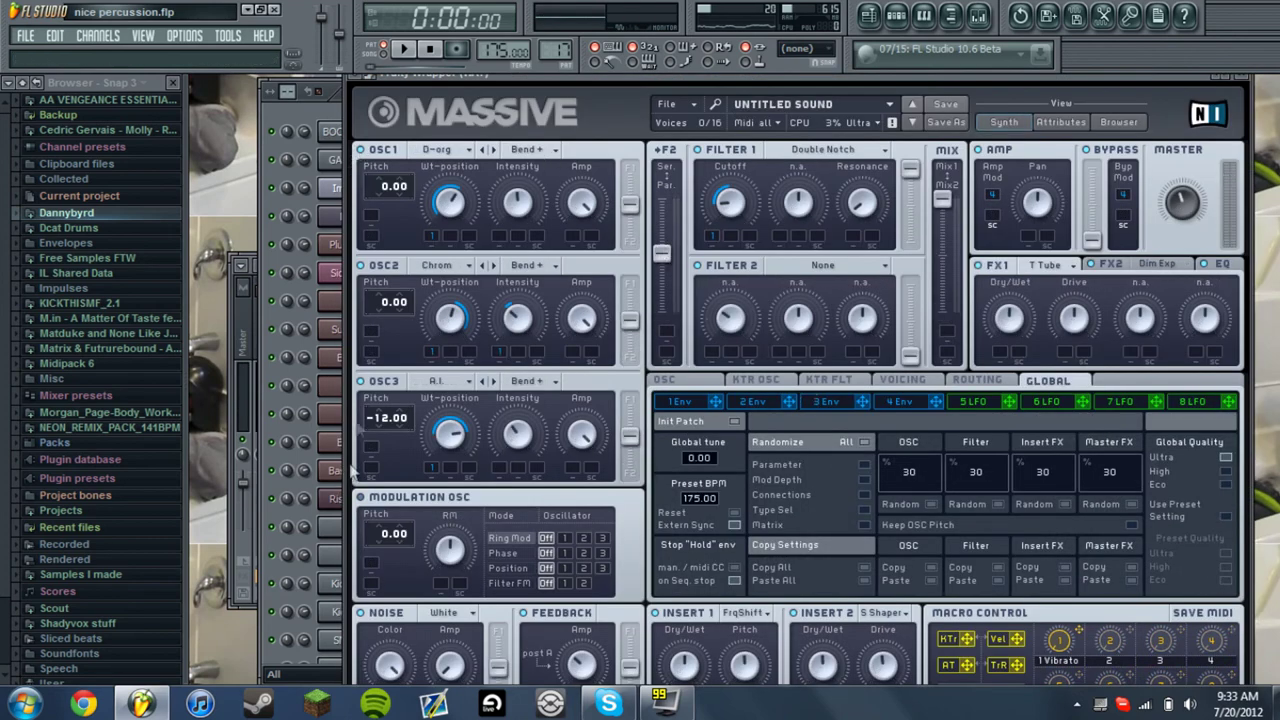
pyautogui.moveTo(479, 76); pyautogui.dragTo(149, 77)
pyautogui.press('x')
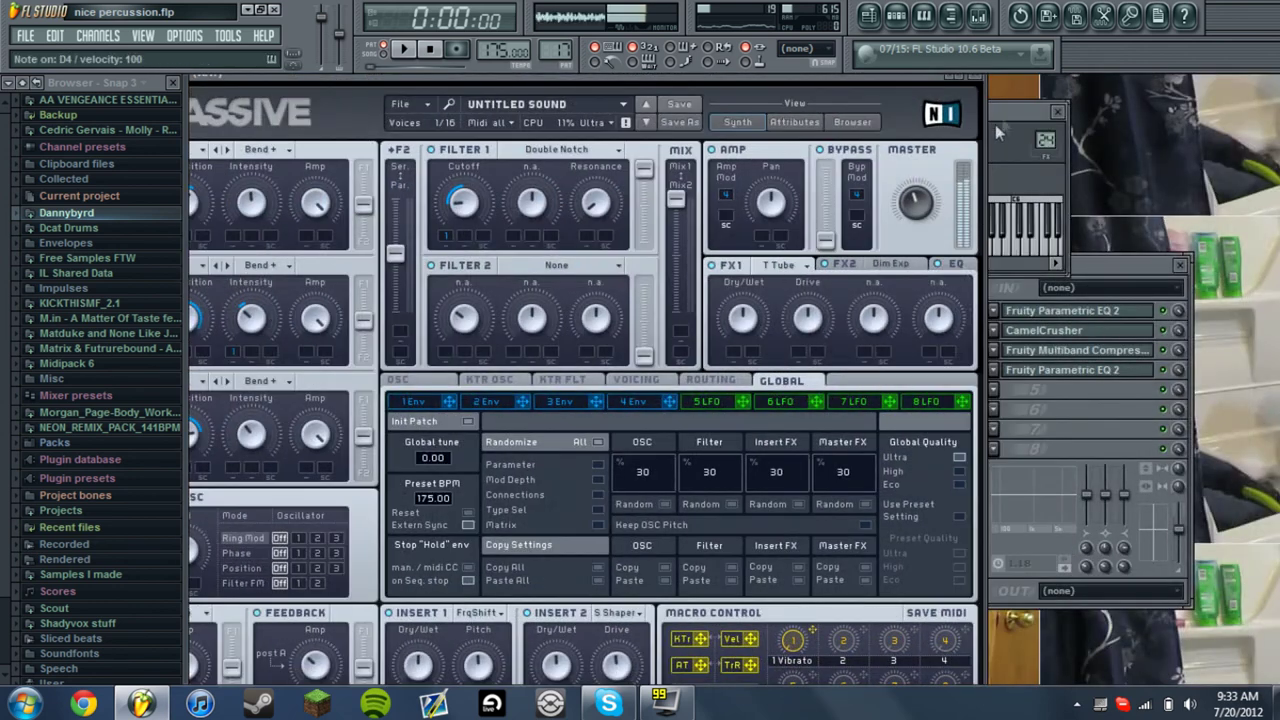
# Place WAT's channel settings beside Massive and play a low note on the test keyboard
pyautogui.moveTo(1017, 108); pyautogui.dragTo(1153, 85)
pyautogui.click(975, 239)
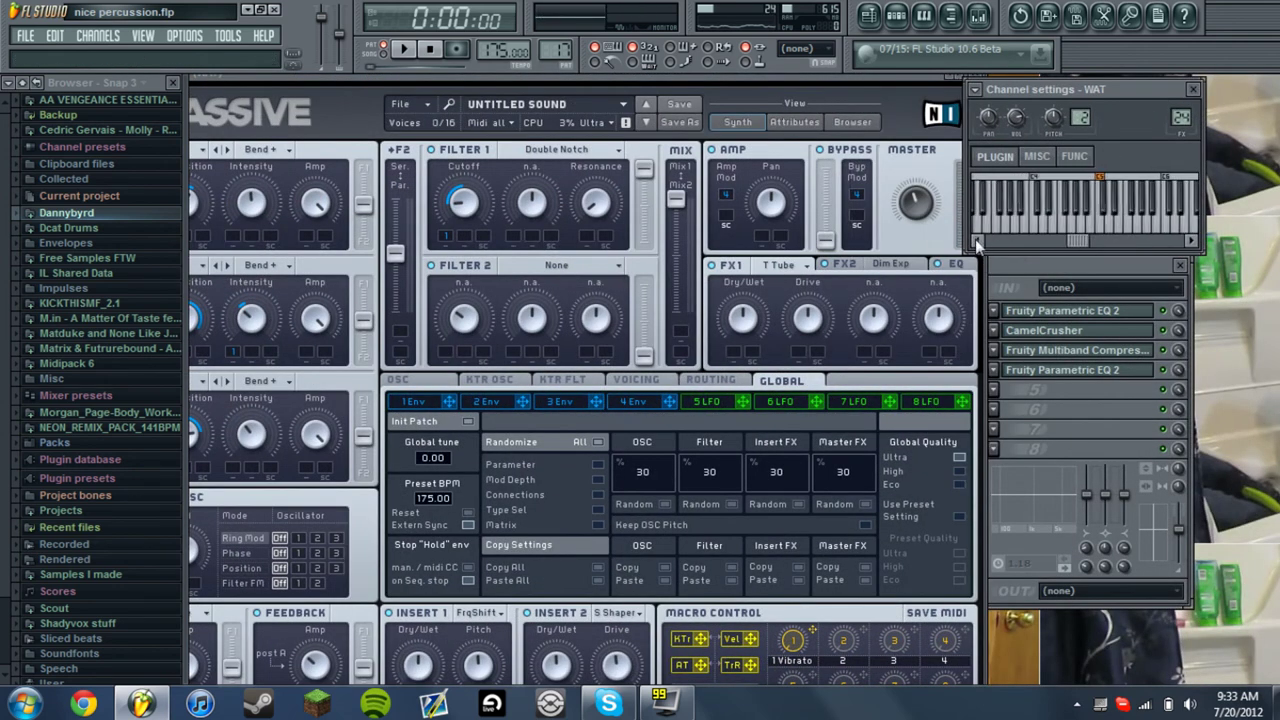
pyautogui.click(975, 239)
pyautogui.click(1021, 231)
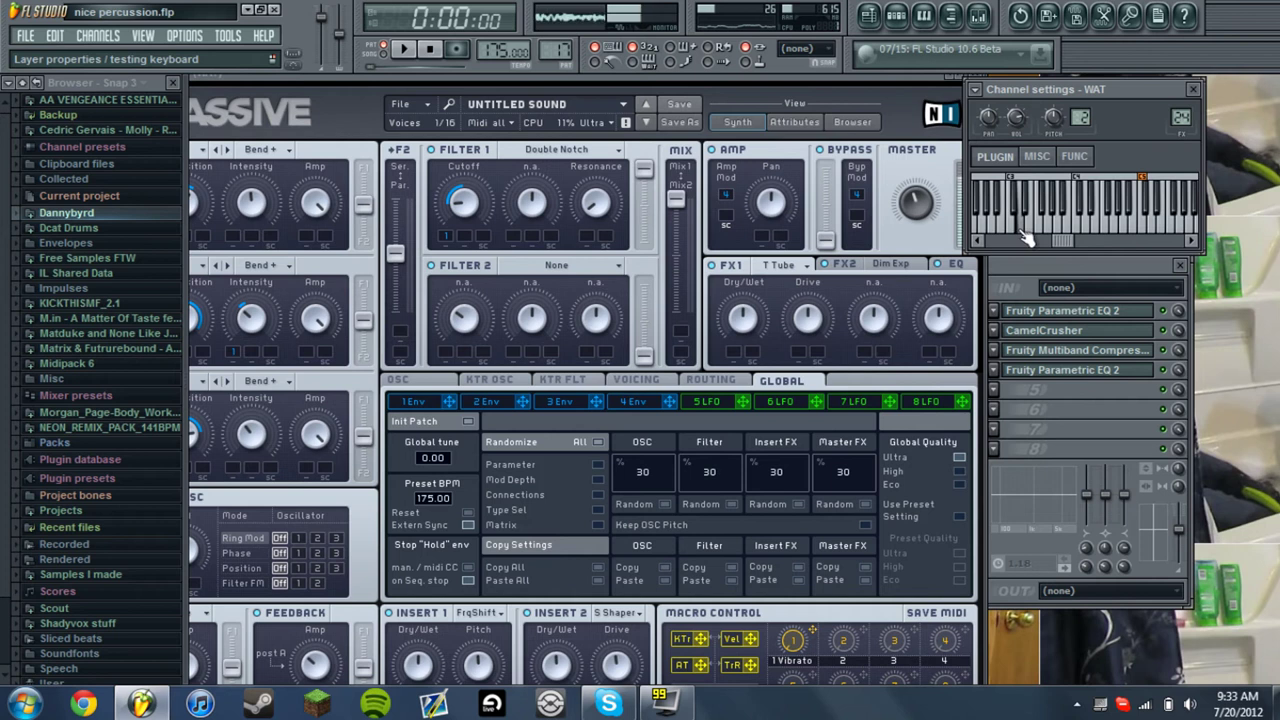
# Audition a low note on WAT with OSC1 enabled, disabled, and enabled again in its Massive
pyautogui.click(600, 86)
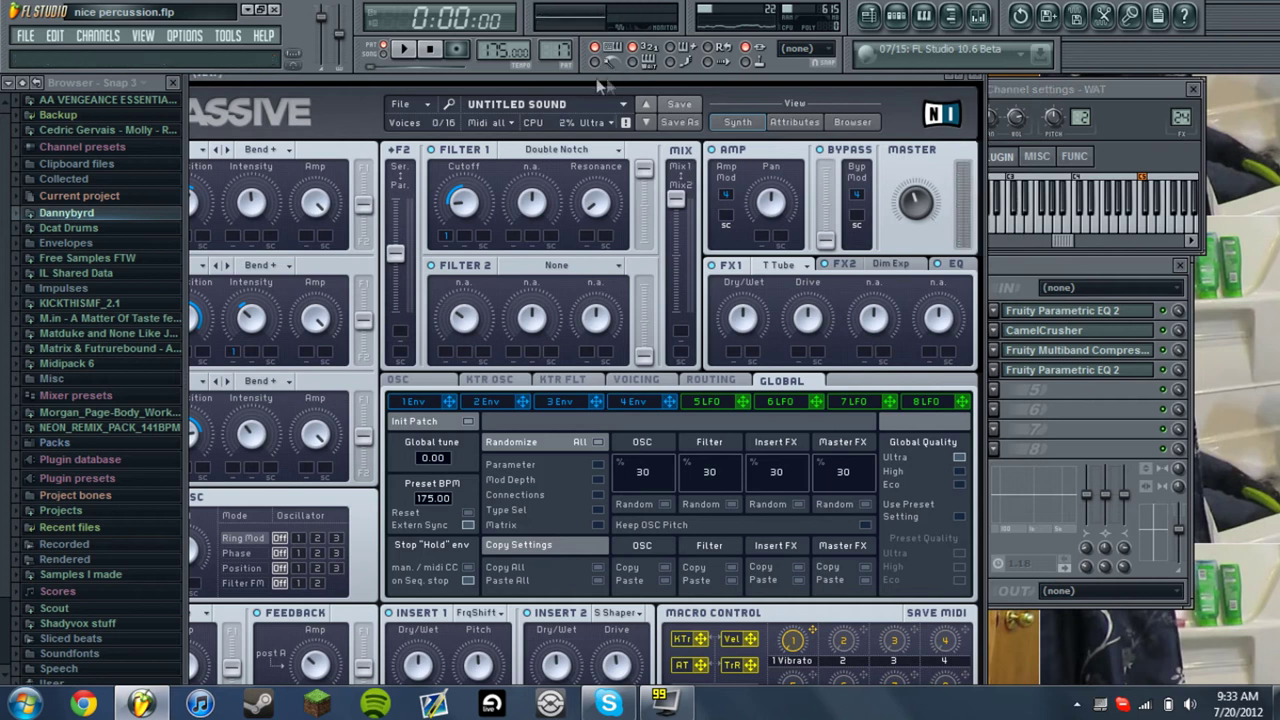
pyautogui.moveTo(675, 74); pyautogui.dragTo(873, 74)
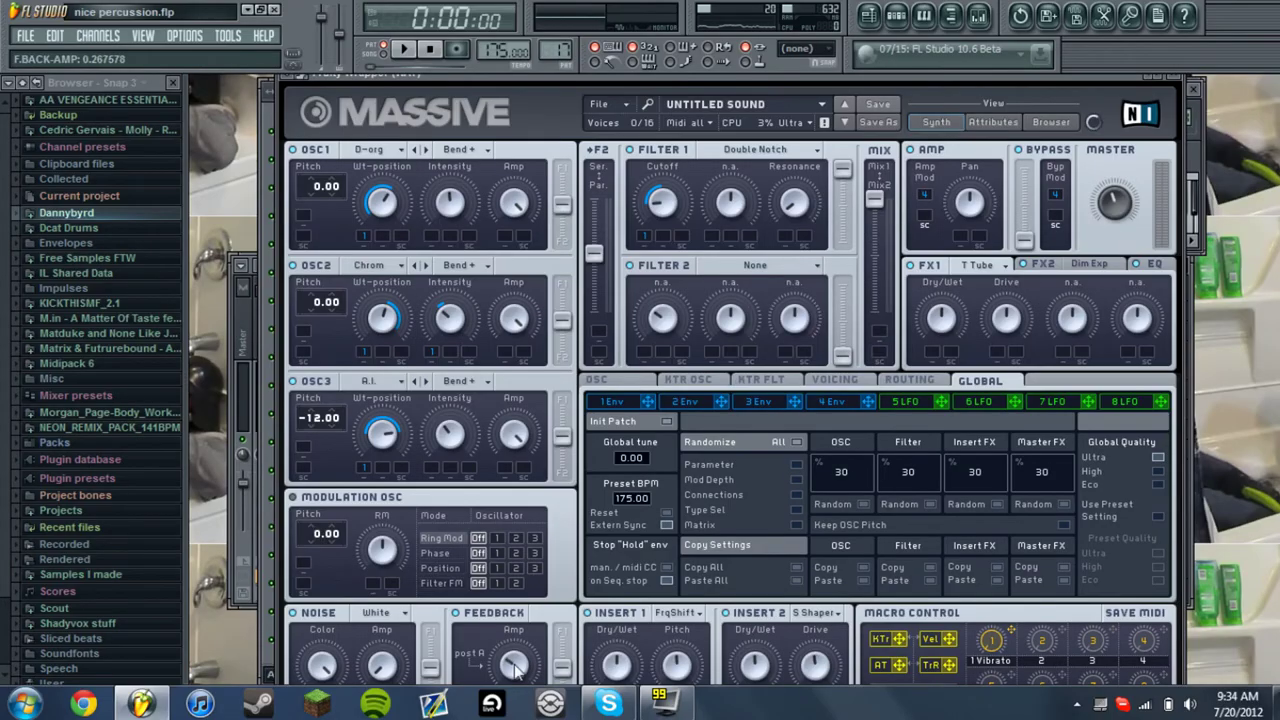
pyautogui.click(1190, 172)
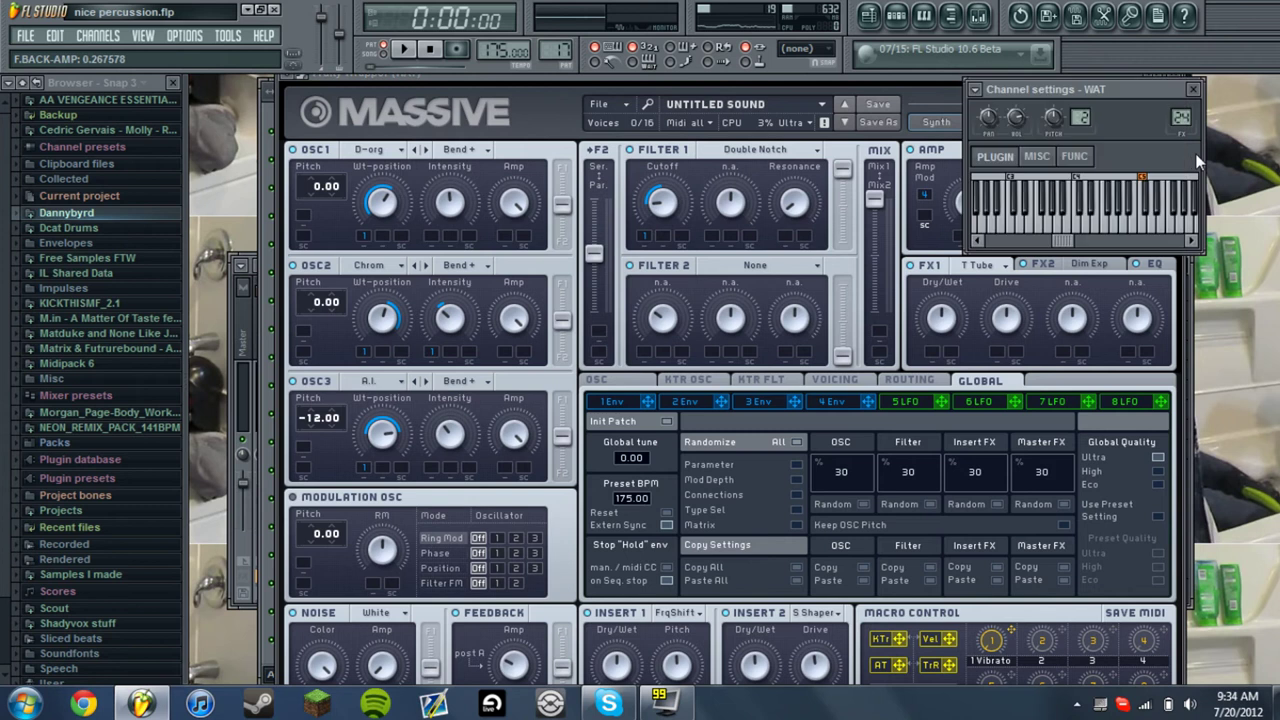
pyautogui.click(1025, 233)
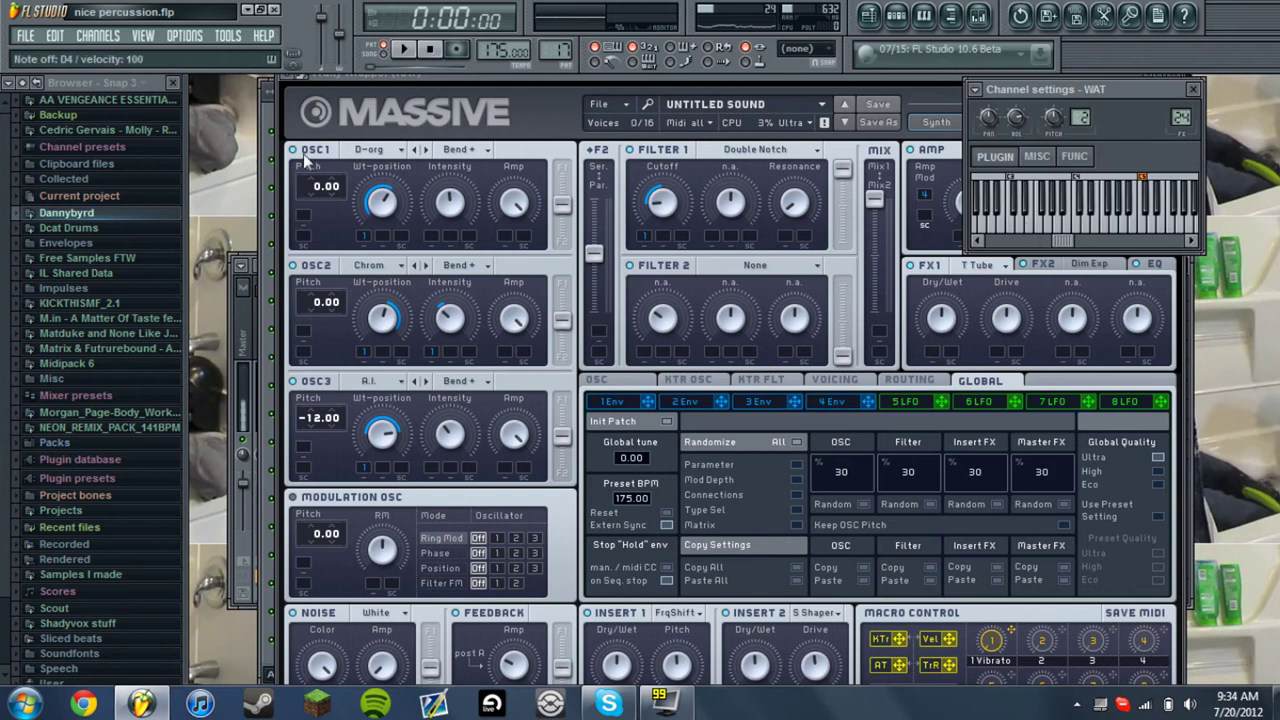
pyautogui.click(304, 156)
pyautogui.click(1195, 178)
pyautogui.click(1029, 229)
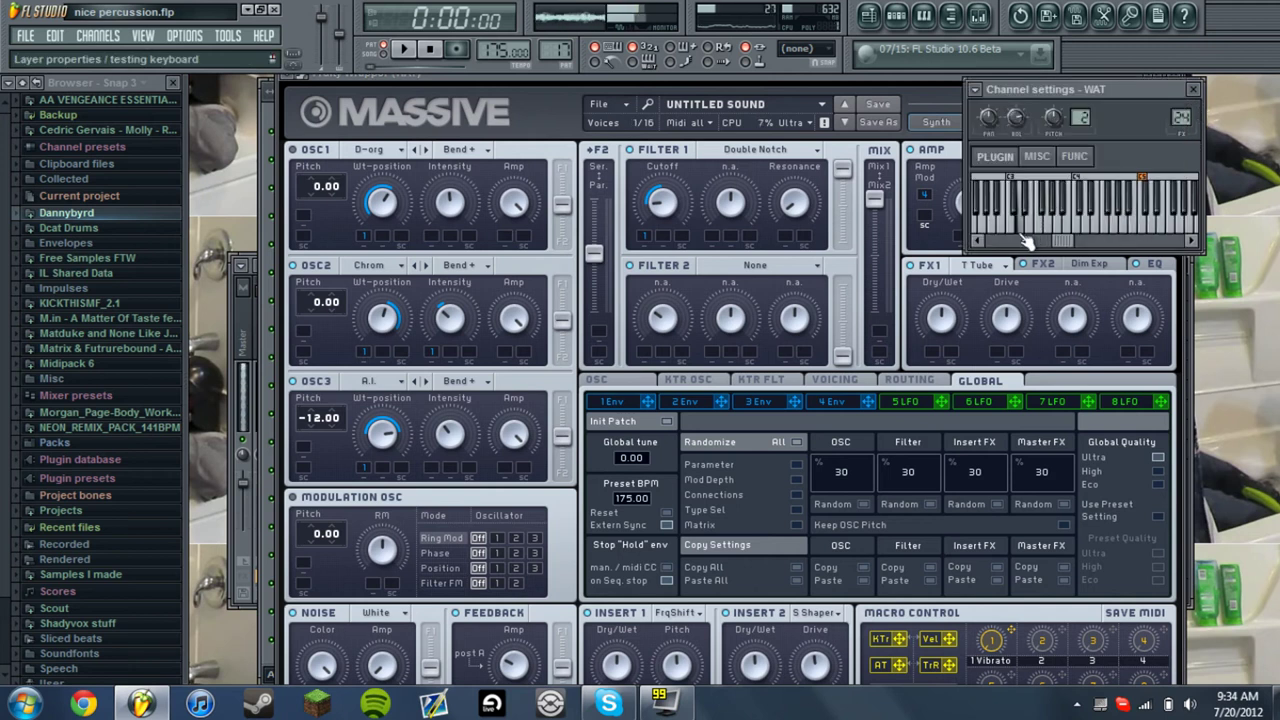
pyautogui.click(306, 155)
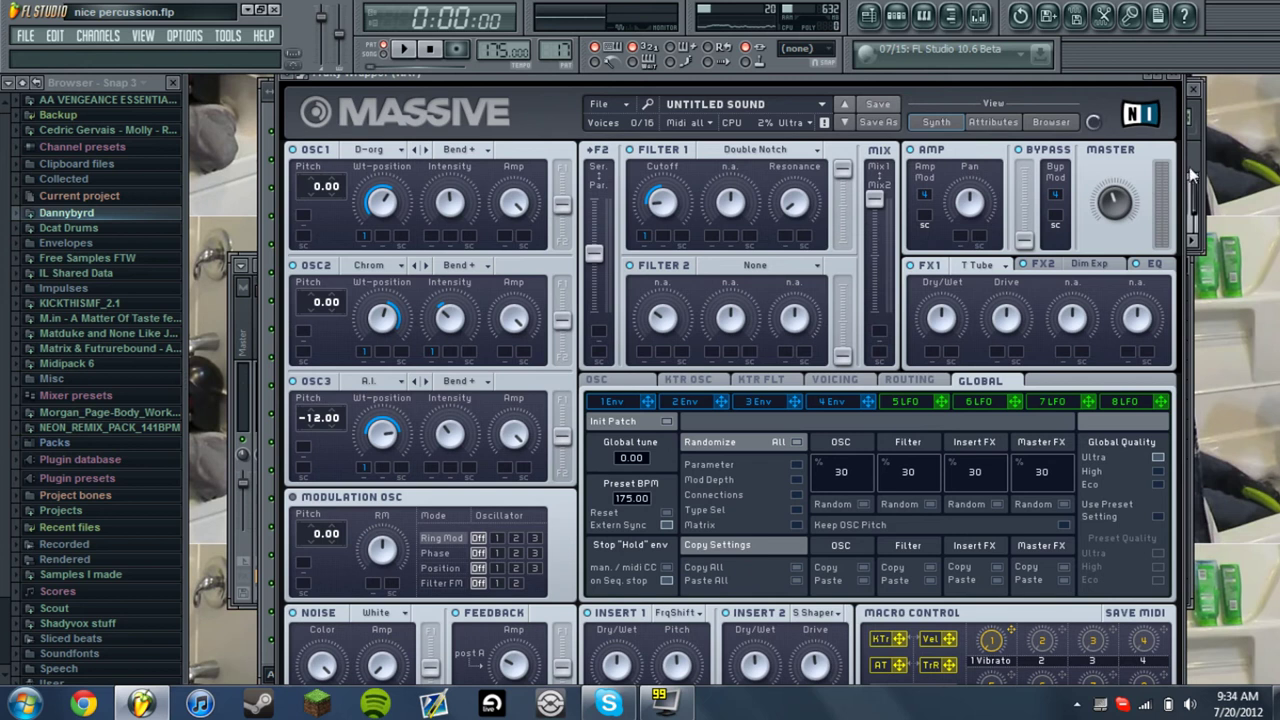
pyautogui.click(1190, 175)
pyautogui.click(1027, 242)
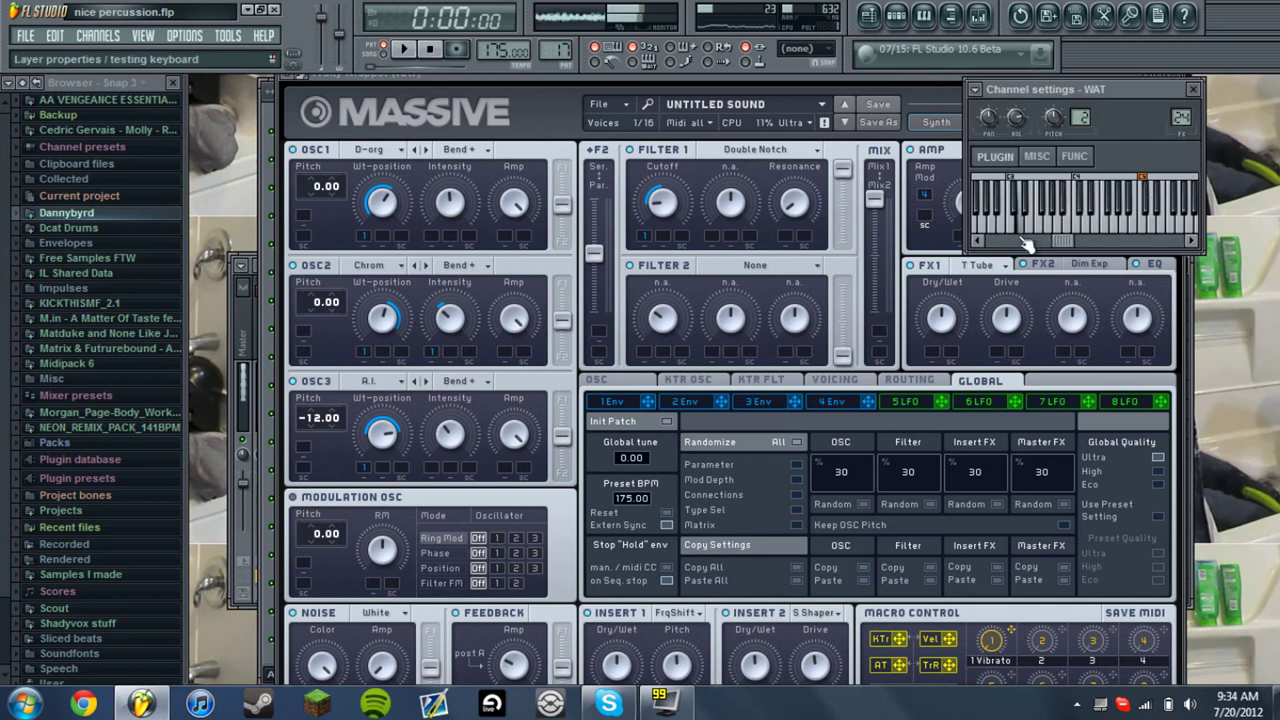
# Close WAT's Massive and channel settings, and open Massive on the Talk channel
pyautogui.click(1157, 76)
pyautogui.click(1181, 85)
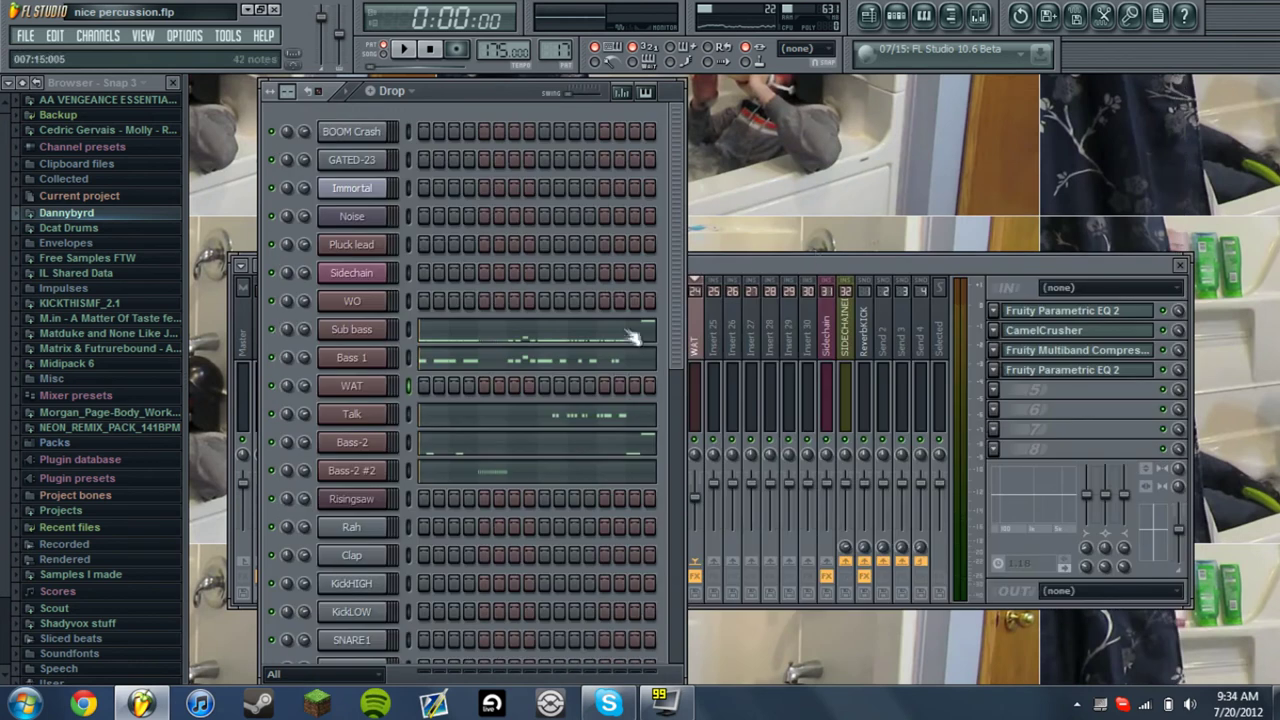
pyautogui.click(378, 419)
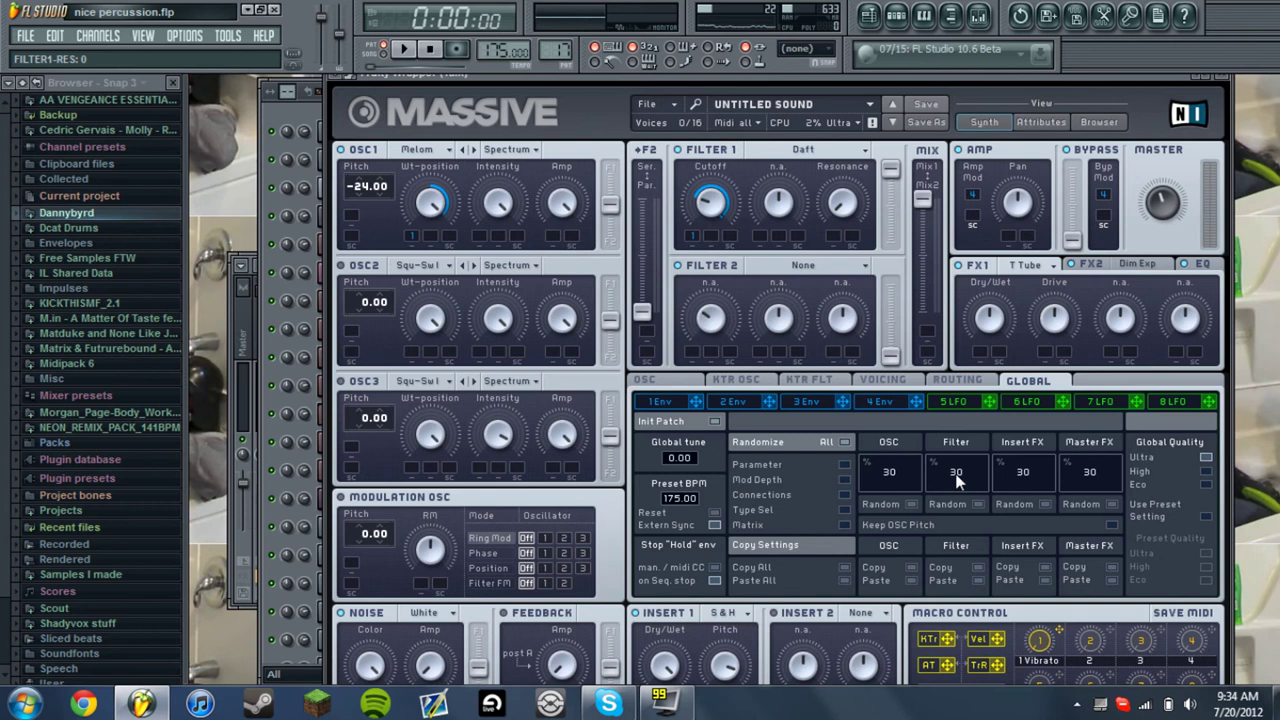
# Raise Filter 1's Resonance in Talk's Massive, lower it slightly, and play notes to compare the sound
pyautogui.press('F6')
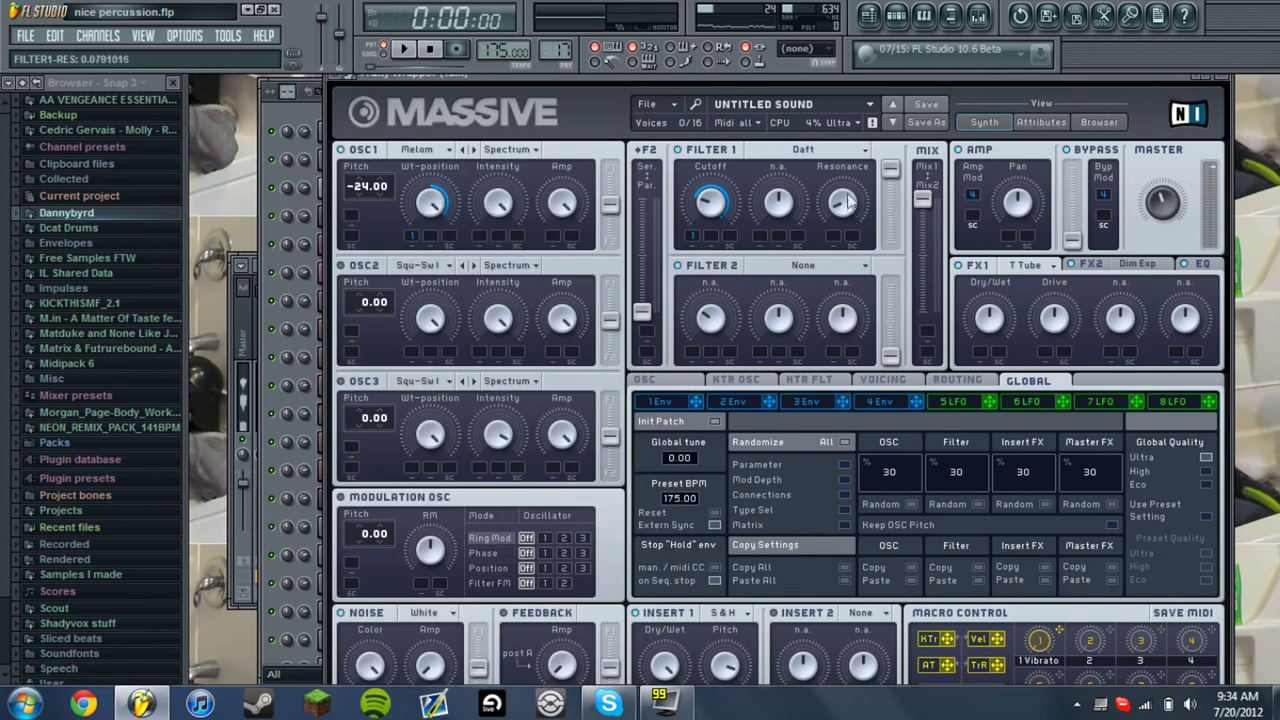
pyautogui.moveTo(846, 202); pyautogui.dragTo(864, 106)
pyautogui.press('x')
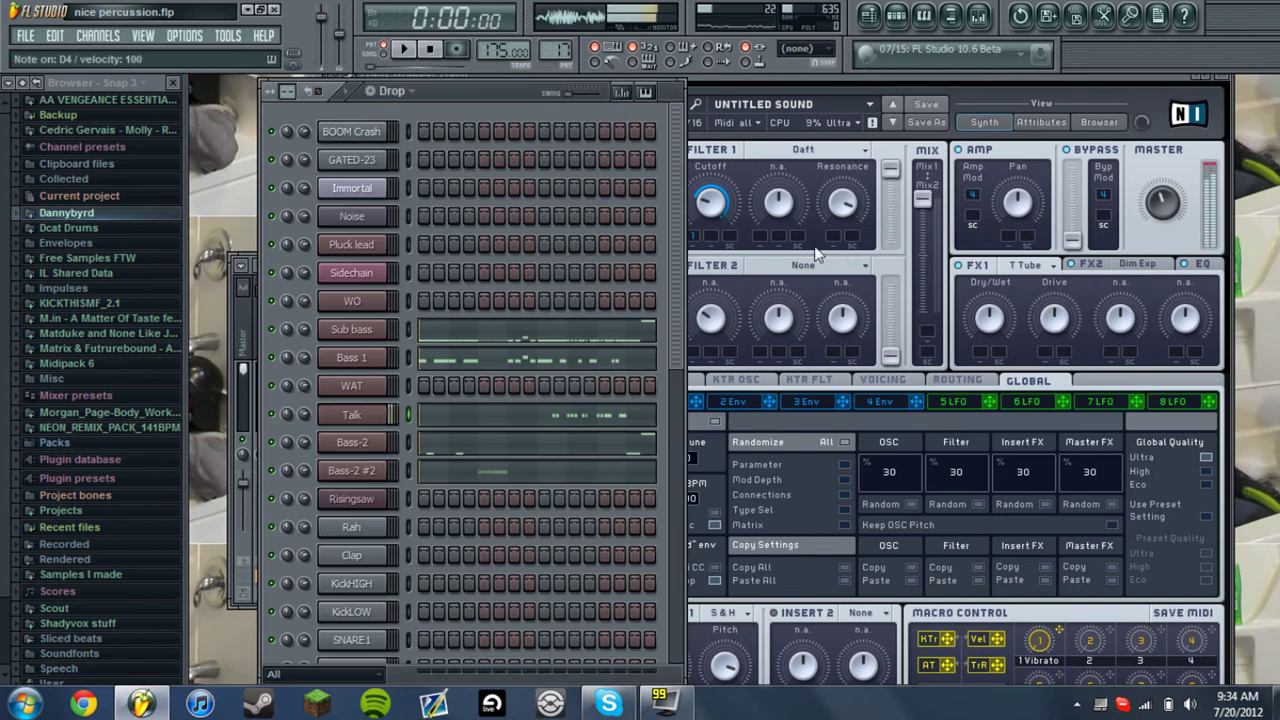
pyautogui.moveTo(842, 205); pyautogui.dragTo(848, 234)
pyautogui.press('x')
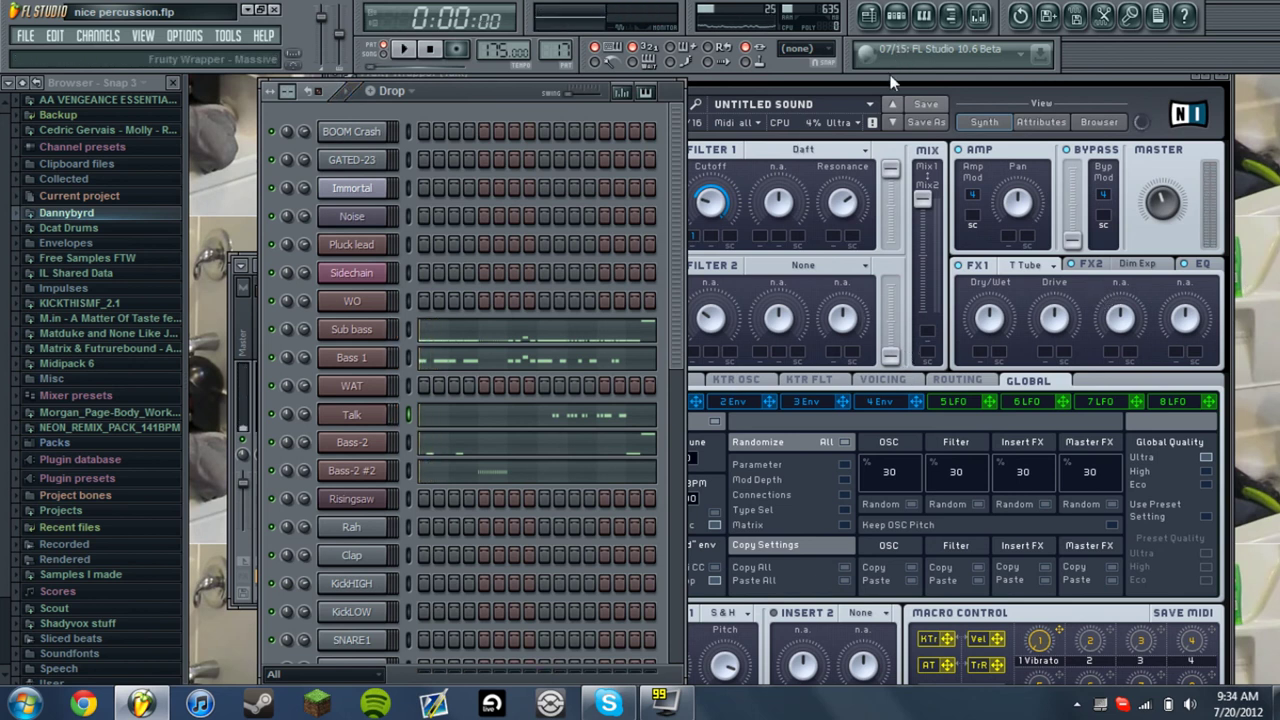
# Raise the Feedback Amp slightly in Talk's Massive and test the sound with notes
pyautogui.press('F6')
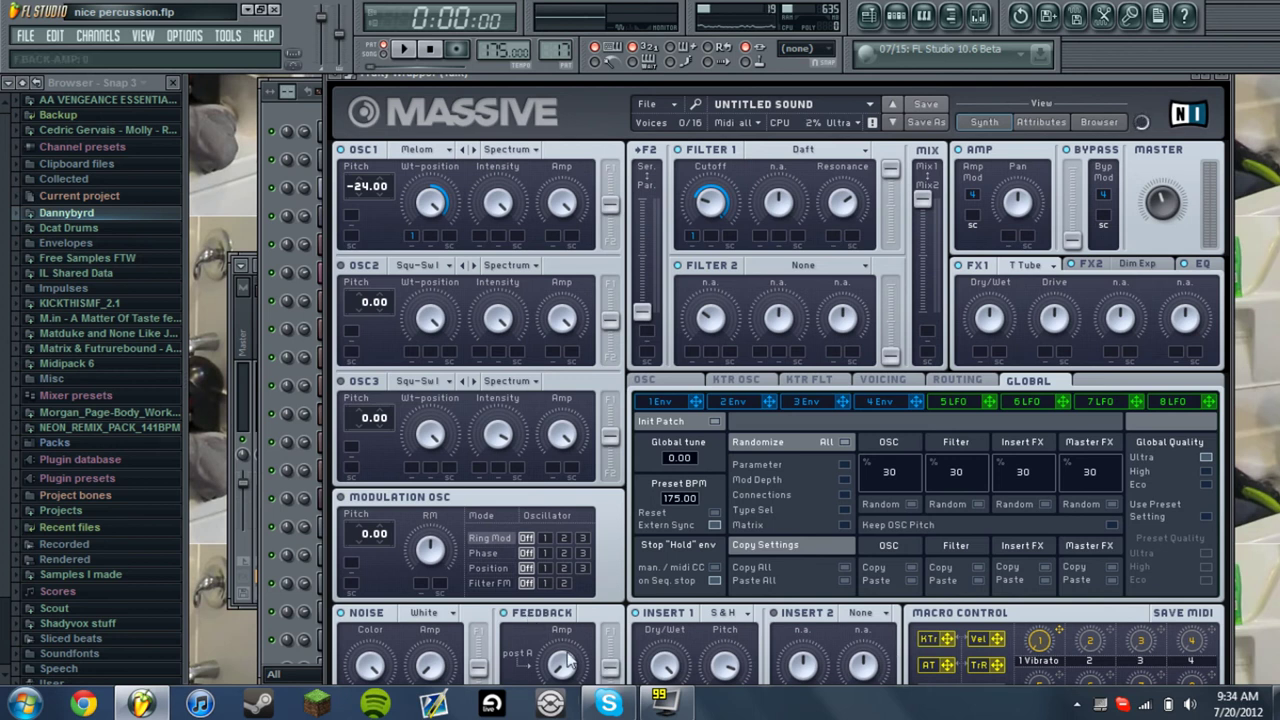
pyautogui.moveTo(567, 660); pyautogui.dragTo(572, 634)
pyautogui.press('F6')
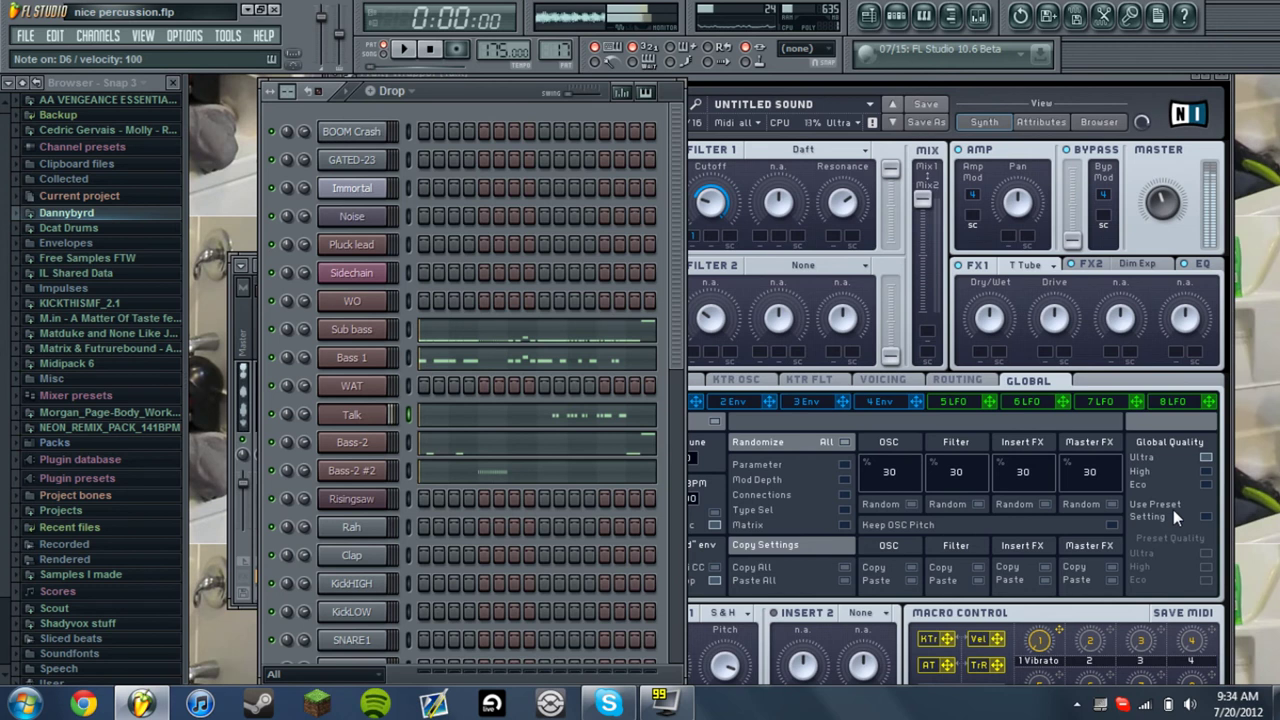
# Open Talk's piano roll, play the Drop pattern from just before its first notes, and close the piano roll
pyautogui.press('space')
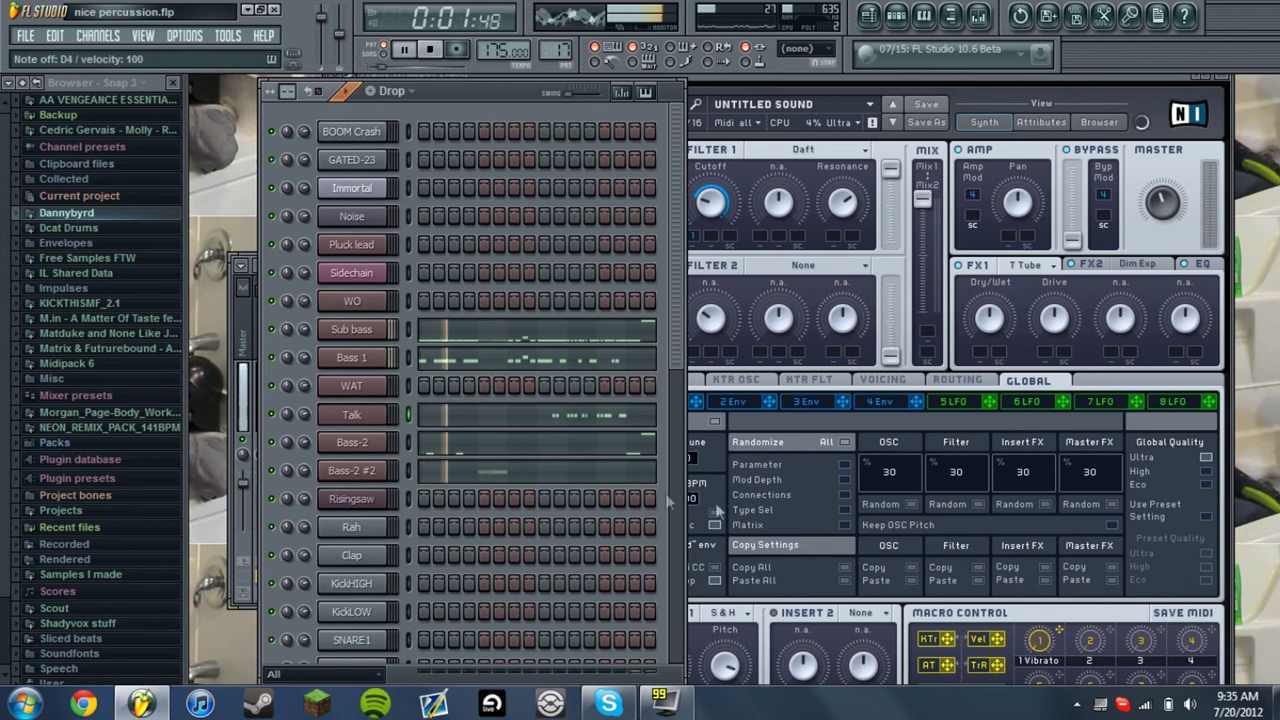
pyautogui.click(569, 408)
pyautogui.moveTo(460, 106); pyautogui.dragTo(796, 107)
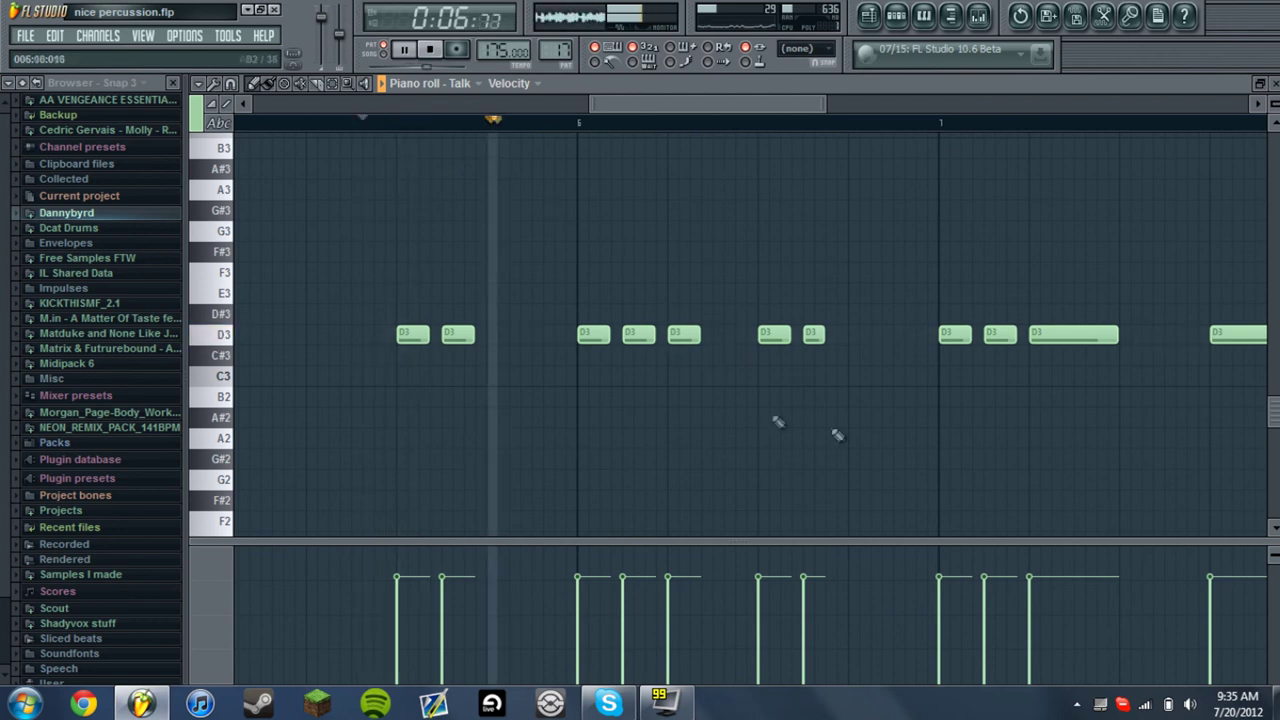
pyautogui.press('space')
pyautogui.press('space')
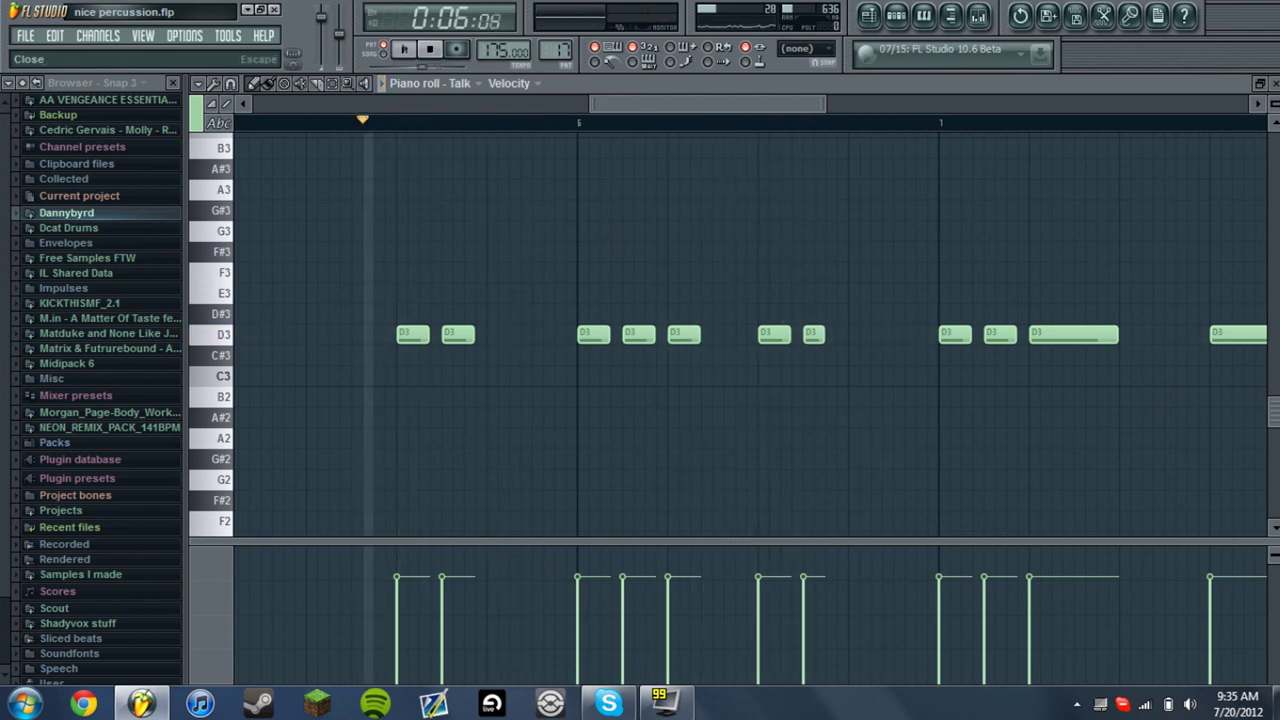
pyautogui.click(1273, 84)
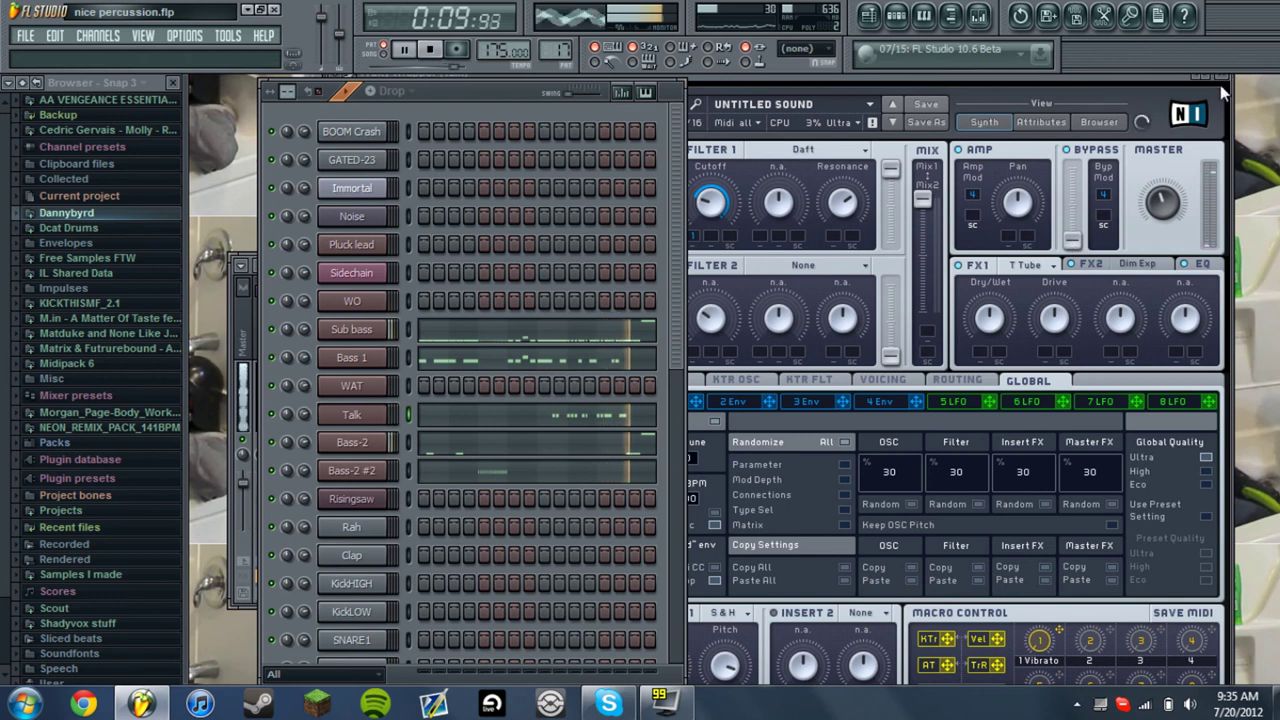
pyautogui.press('space')
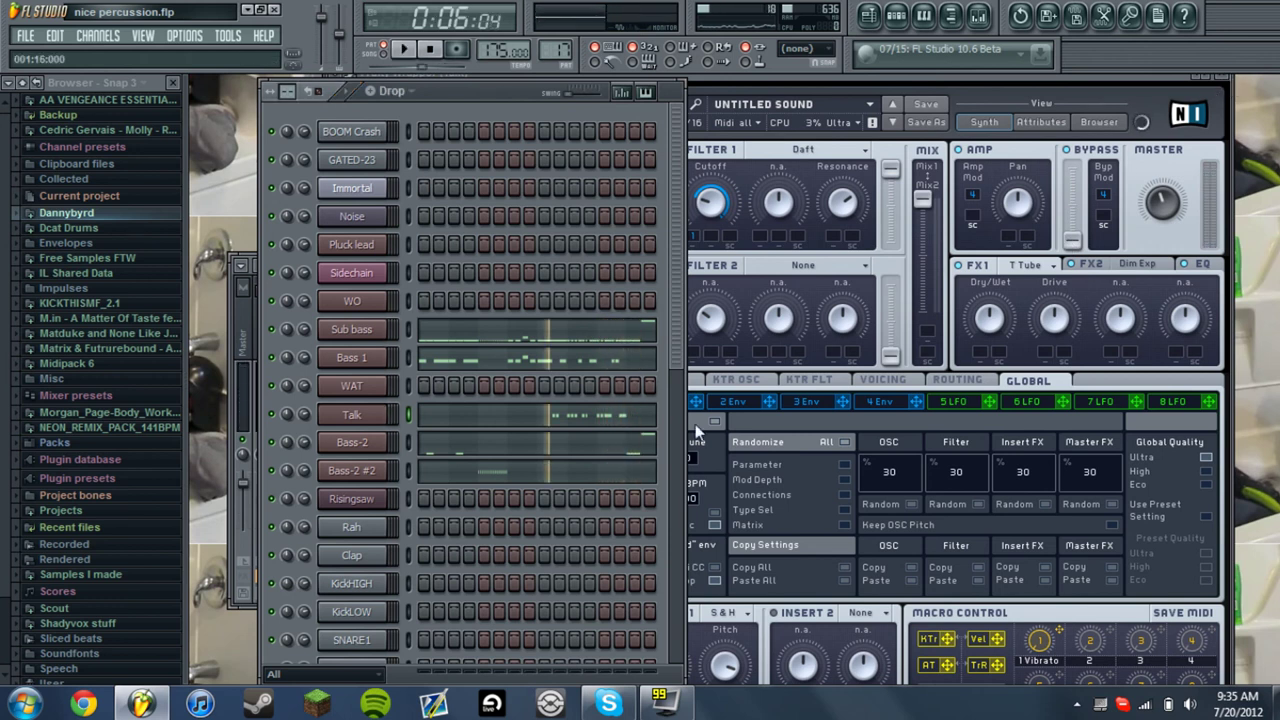
# Set the decay Level of 1 Env to about 0.67 in Talk's Massive and test it with notes
pyautogui.click(719, 455)
pyautogui.click(663, 402)
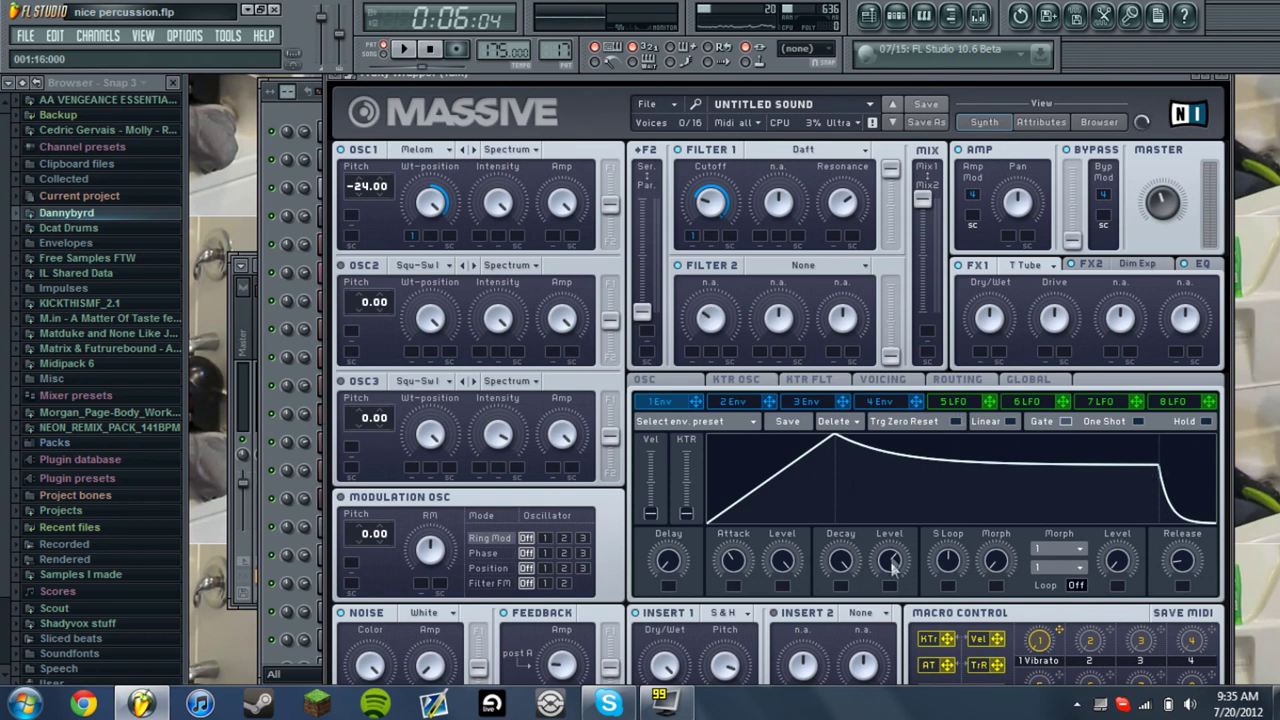
pyautogui.moveTo(880, 572); pyautogui.dragTo(880, 635)
pyautogui.press('F6')
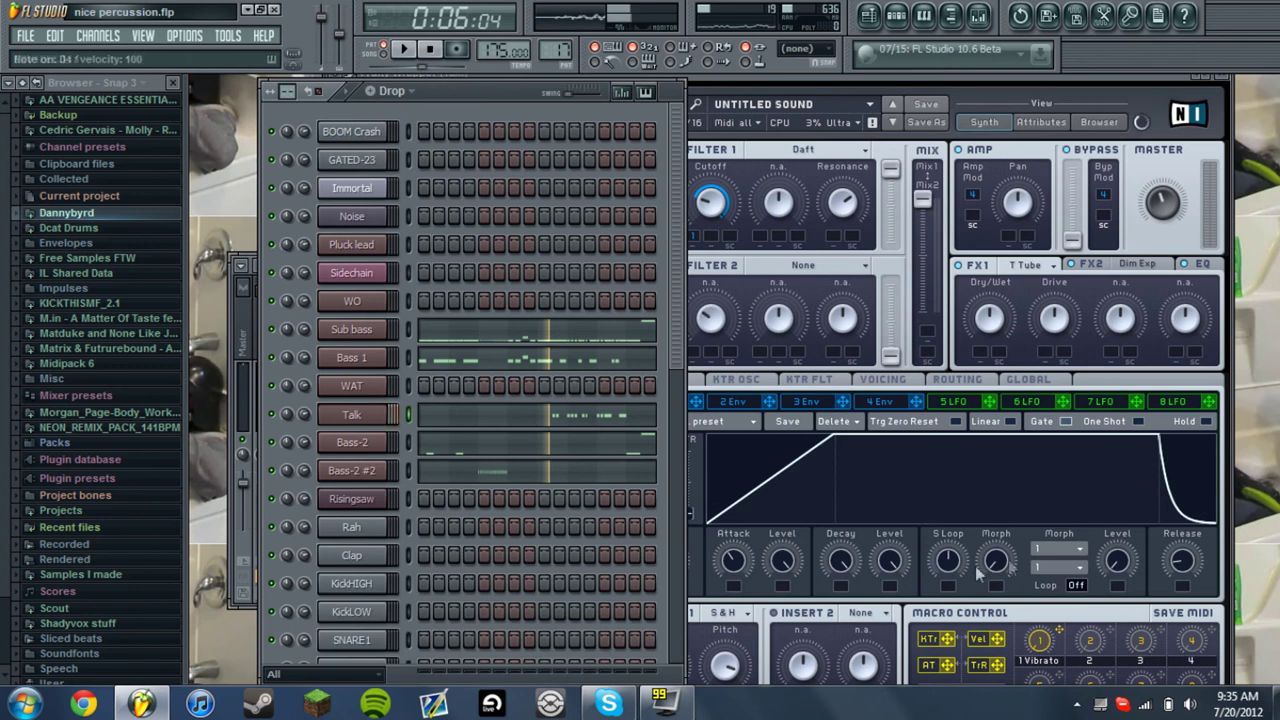
pyautogui.moveTo(887, 558); pyautogui.dragTo(903, 607)
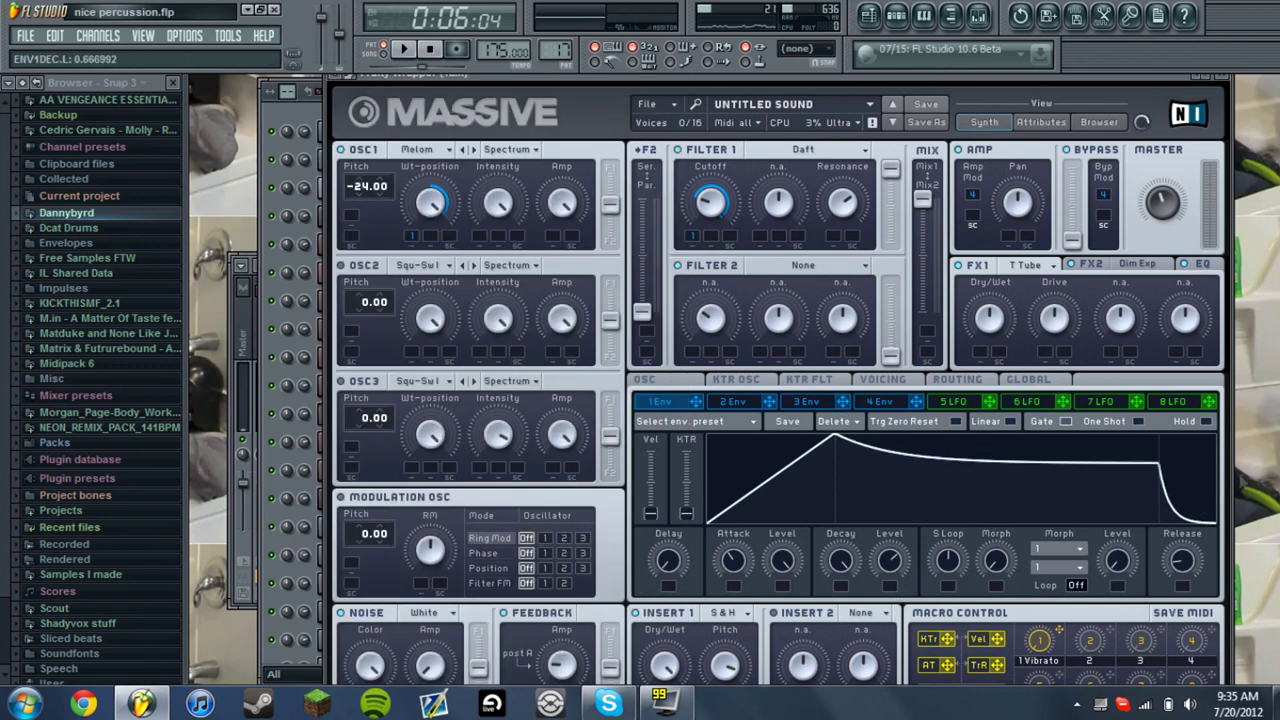
pyautogui.press('x')
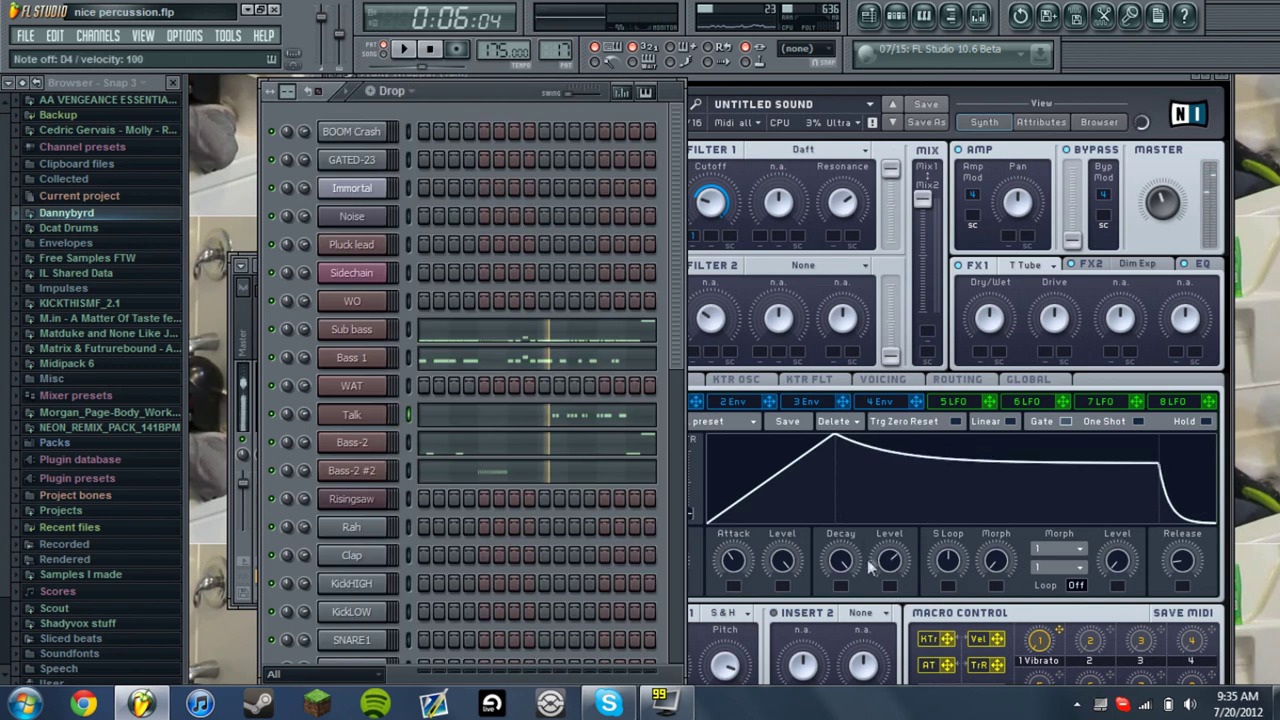
pyautogui.moveTo(848, 563); pyautogui.dragTo(854, 620)
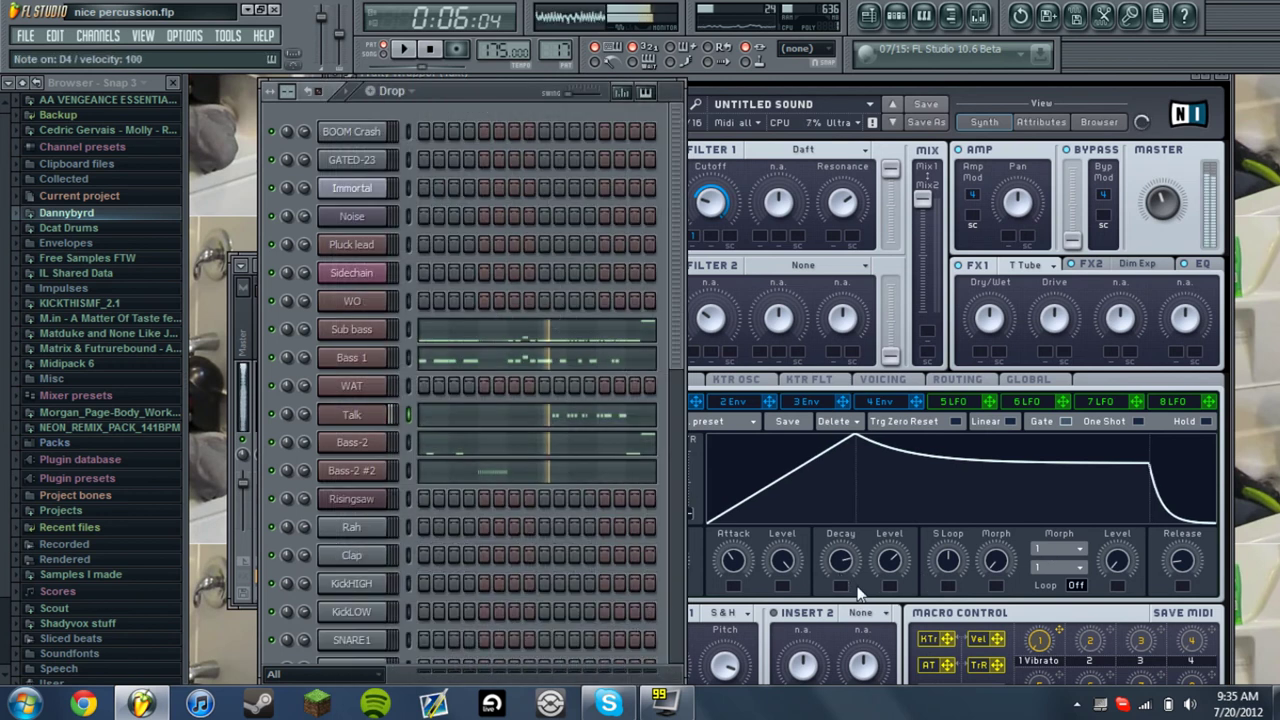
pyautogui.click(1232, 85)
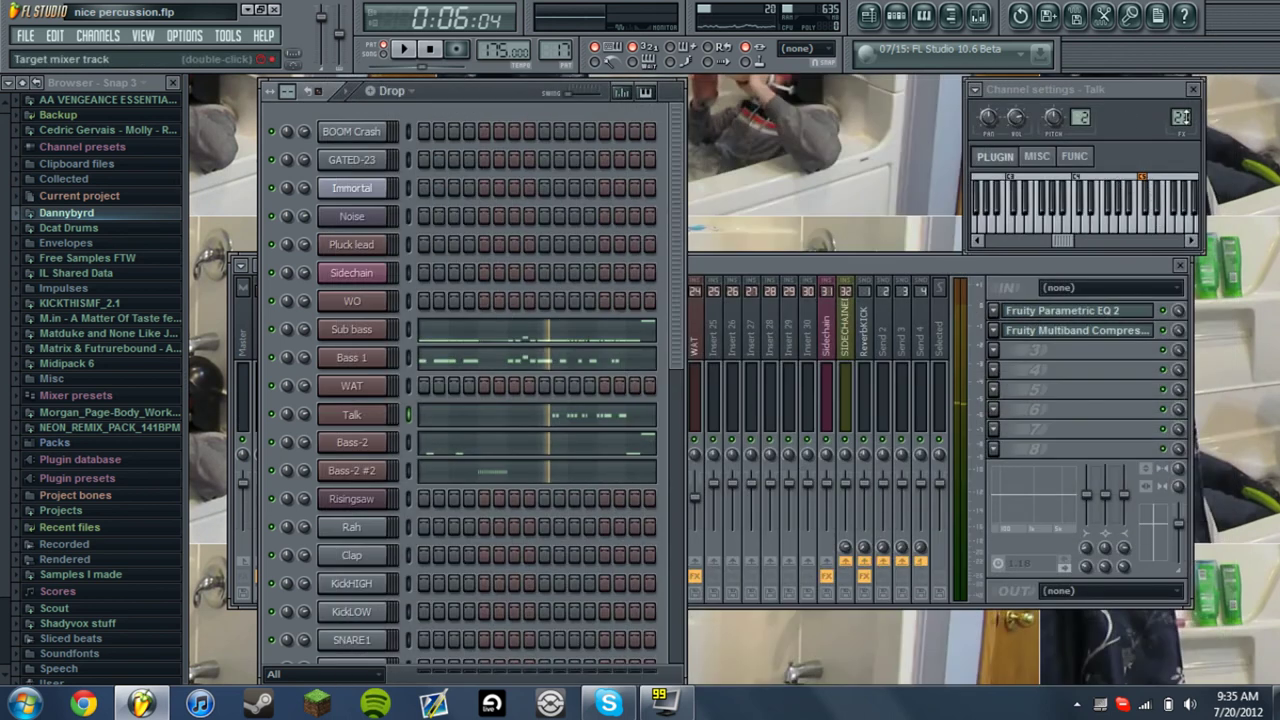
pyautogui.click(1194, 89)
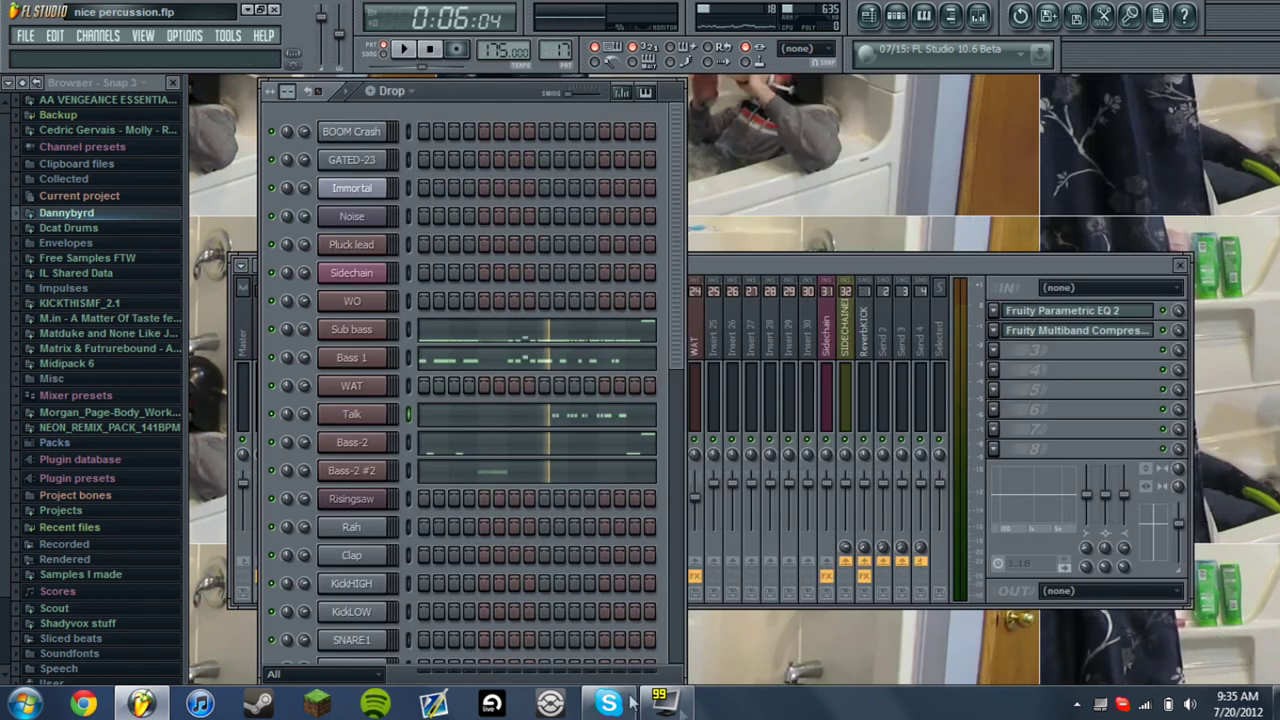
pyautogui.click(1076, 704)
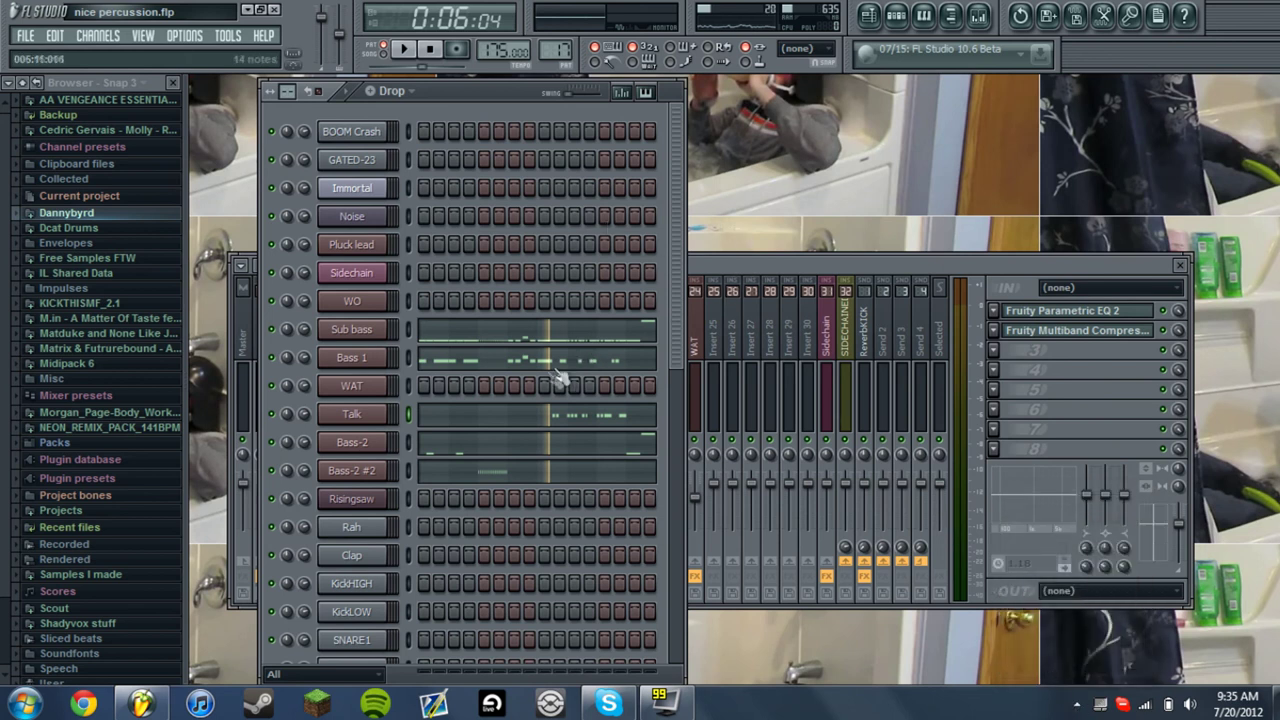
# Select the Bass-2 channel, test it with a note, and look over its Massive settings before closing the plugin
pyautogui.click(408, 443)
pyautogui.press('x')
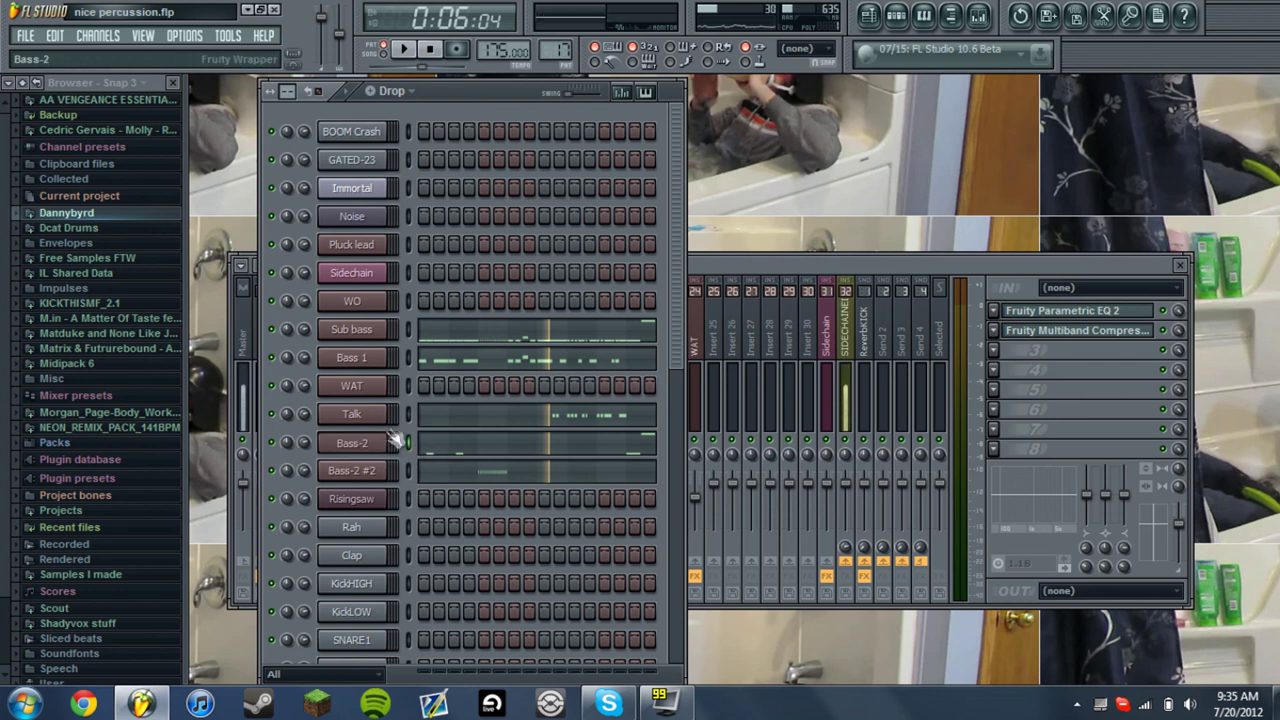
pyautogui.click(390, 443)
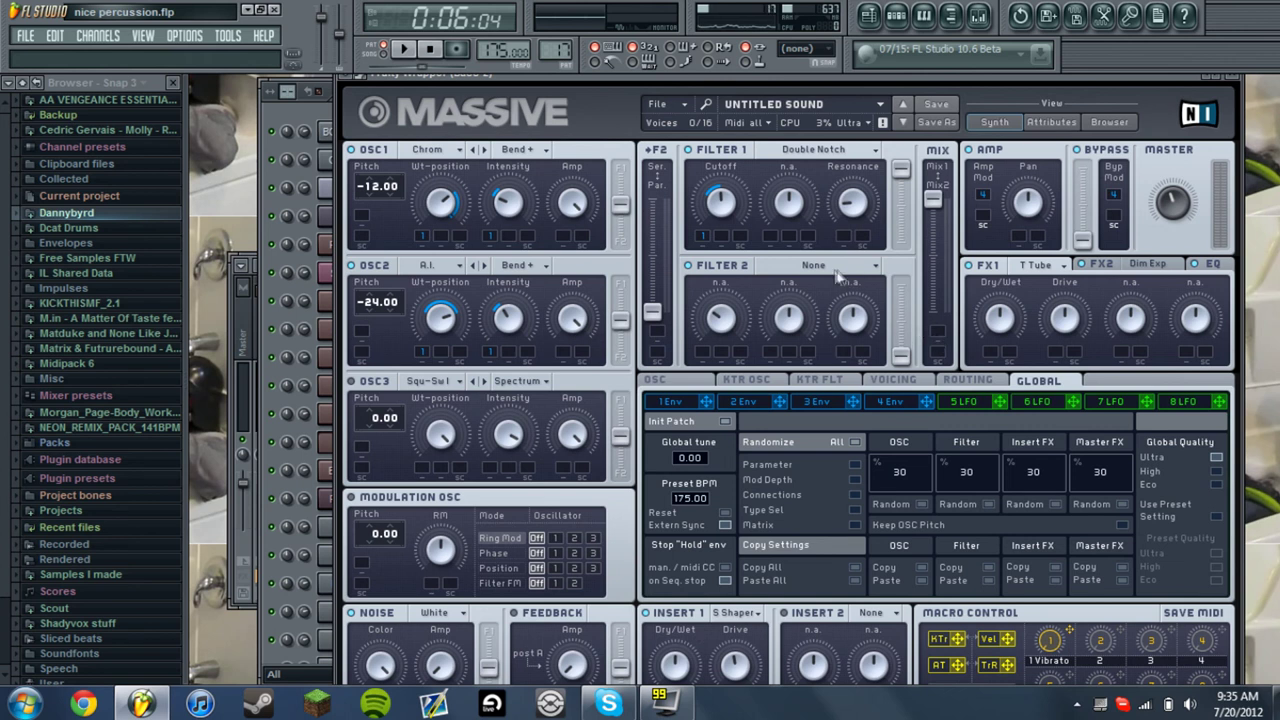
pyautogui.click(1230, 77)
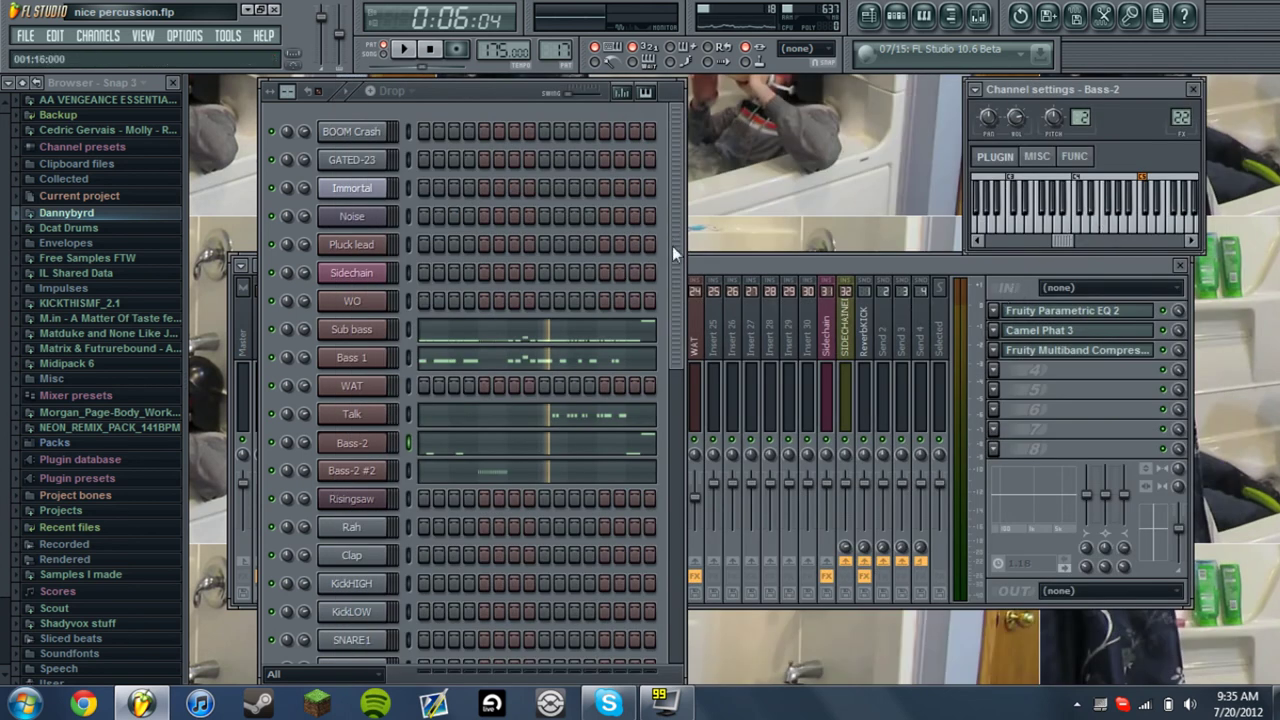
pyautogui.moveTo(673, 254); pyautogui.dragTo(686, 227)
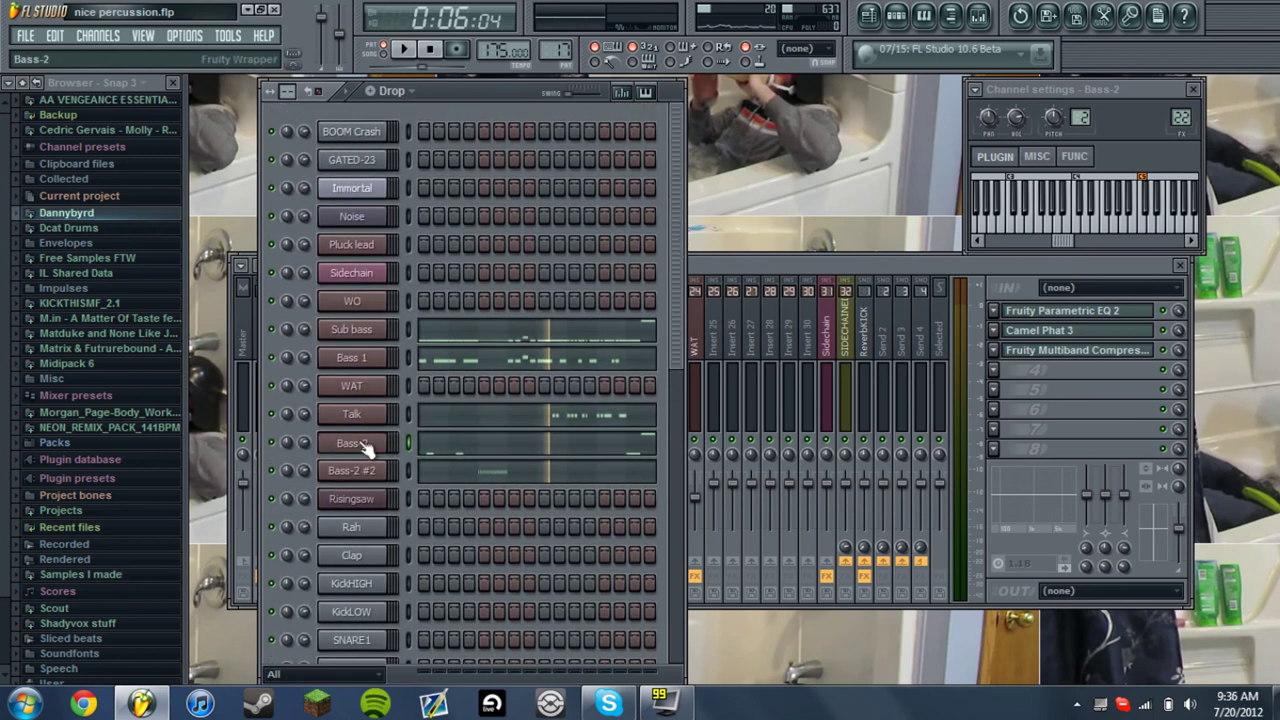
# Open the Massive instance of Bass-2 #2 and test its sound with notes
pyautogui.click(384, 471)
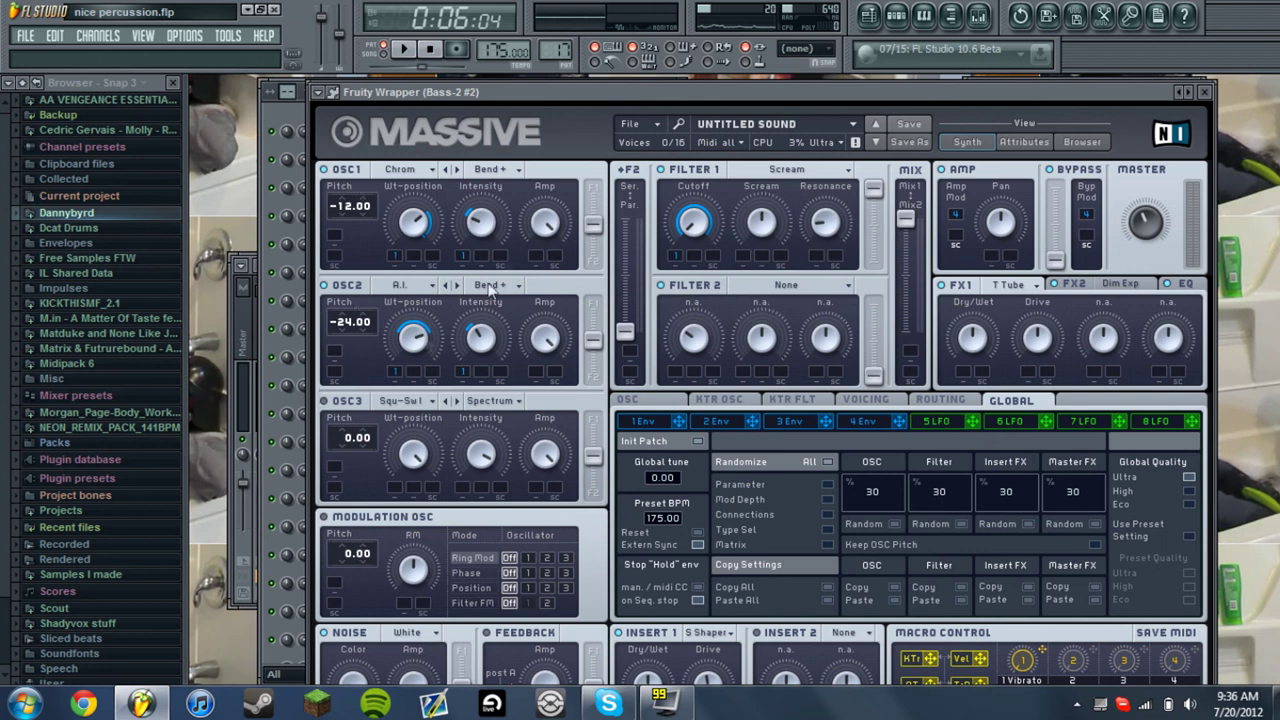
pyautogui.press('z')
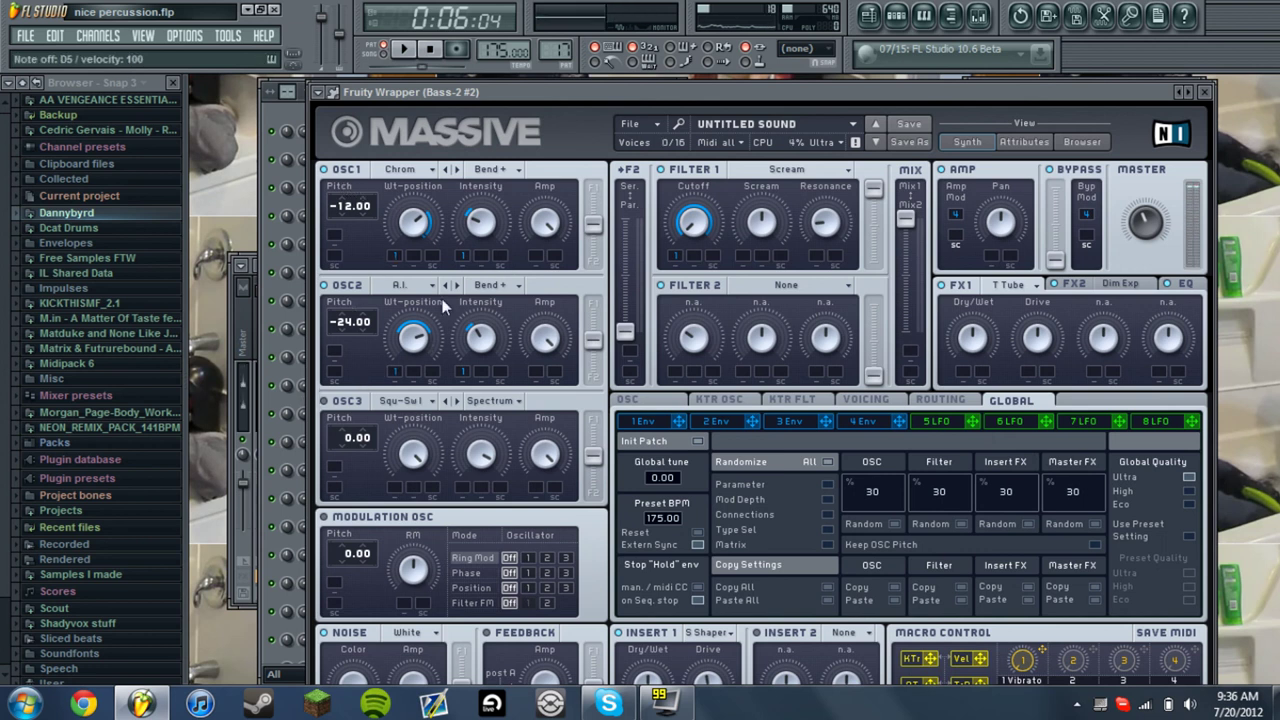
pyautogui.press('x')
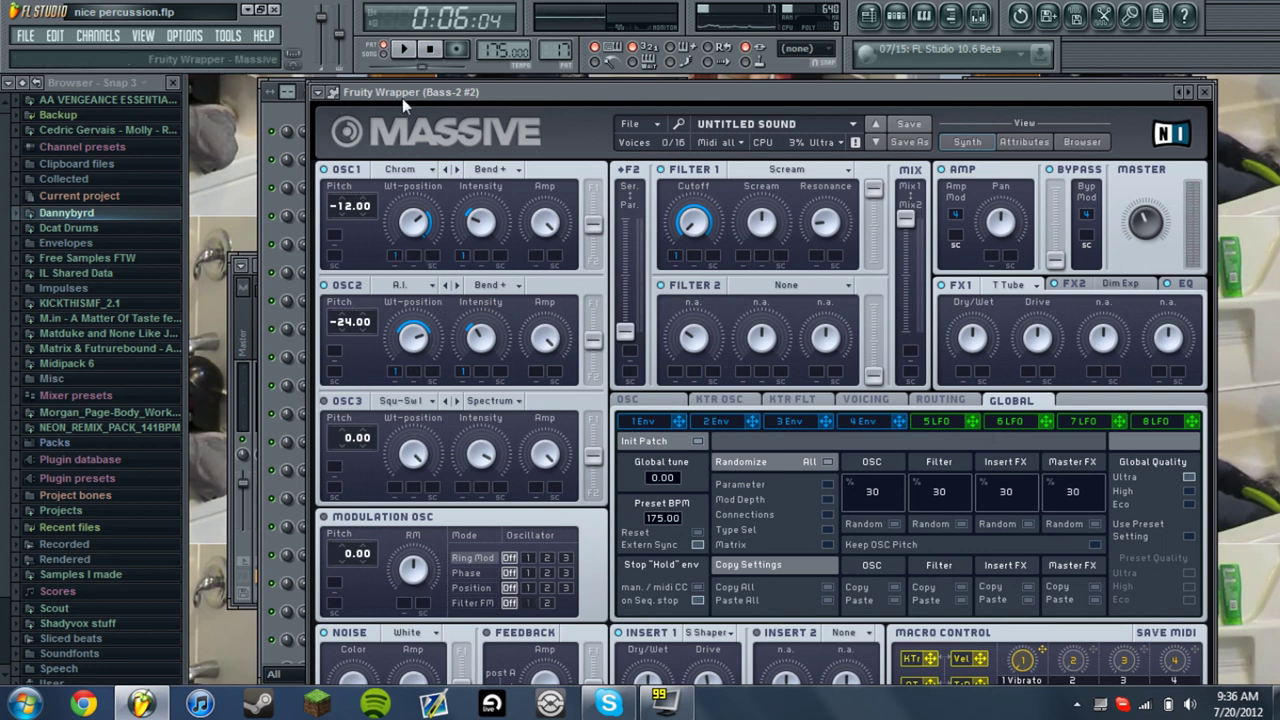
pyautogui.moveTo(402, 96); pyautogui.dragTo(767, 106)
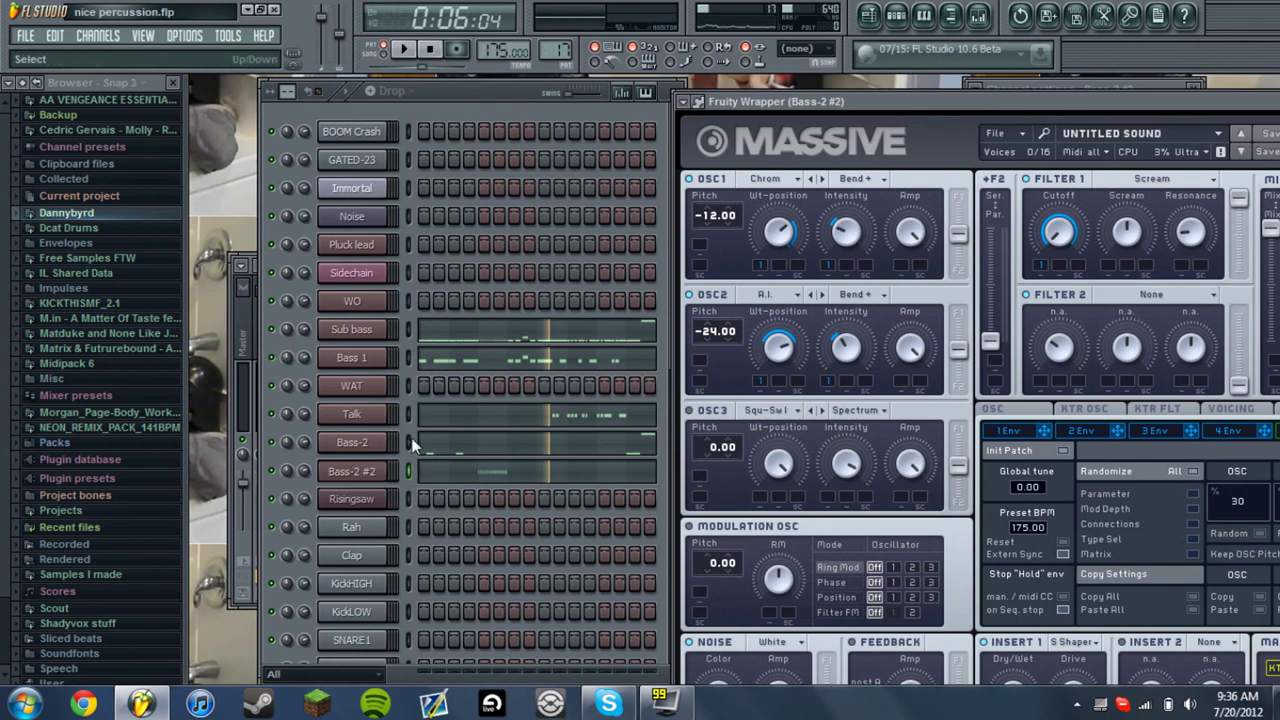
pyautogui.moveTo(732, 106); pyautogui.dragTo(304, 102)
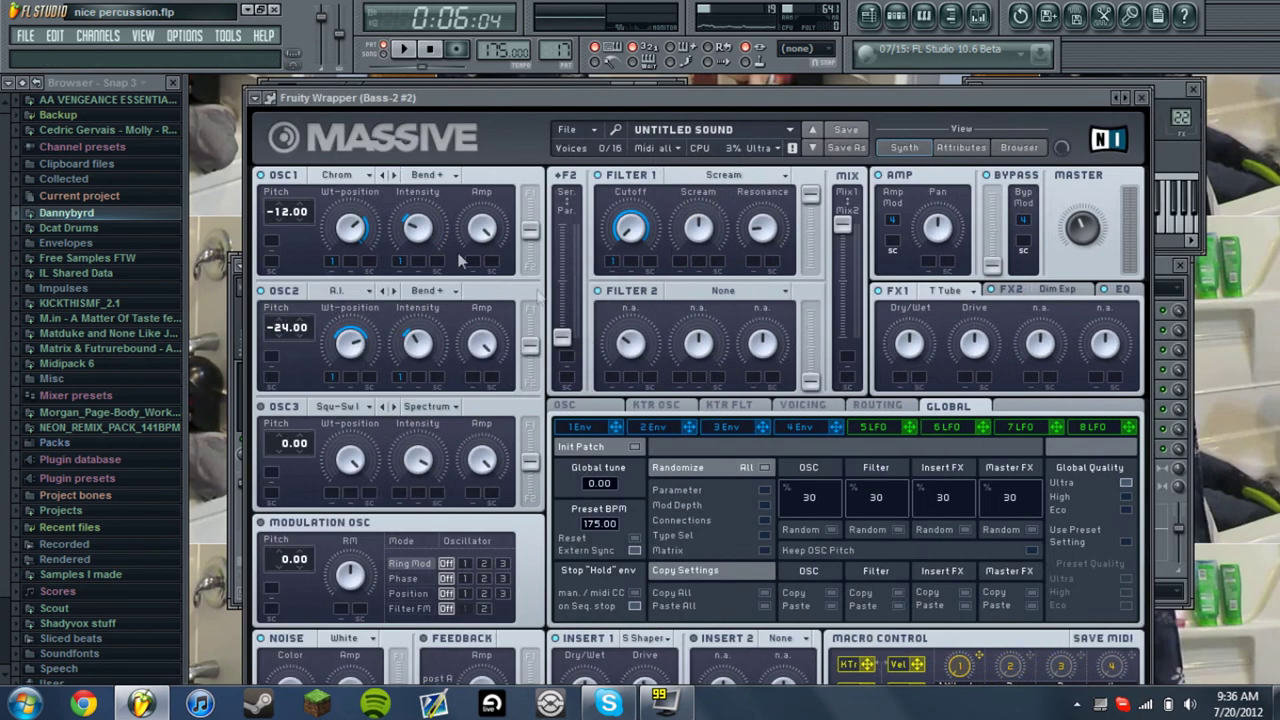
# Show the 1 Env envelope in Bass-2 #2's Massive, test the sound with repeated notes, and close the plugin
pyautogui.click(575, 430)
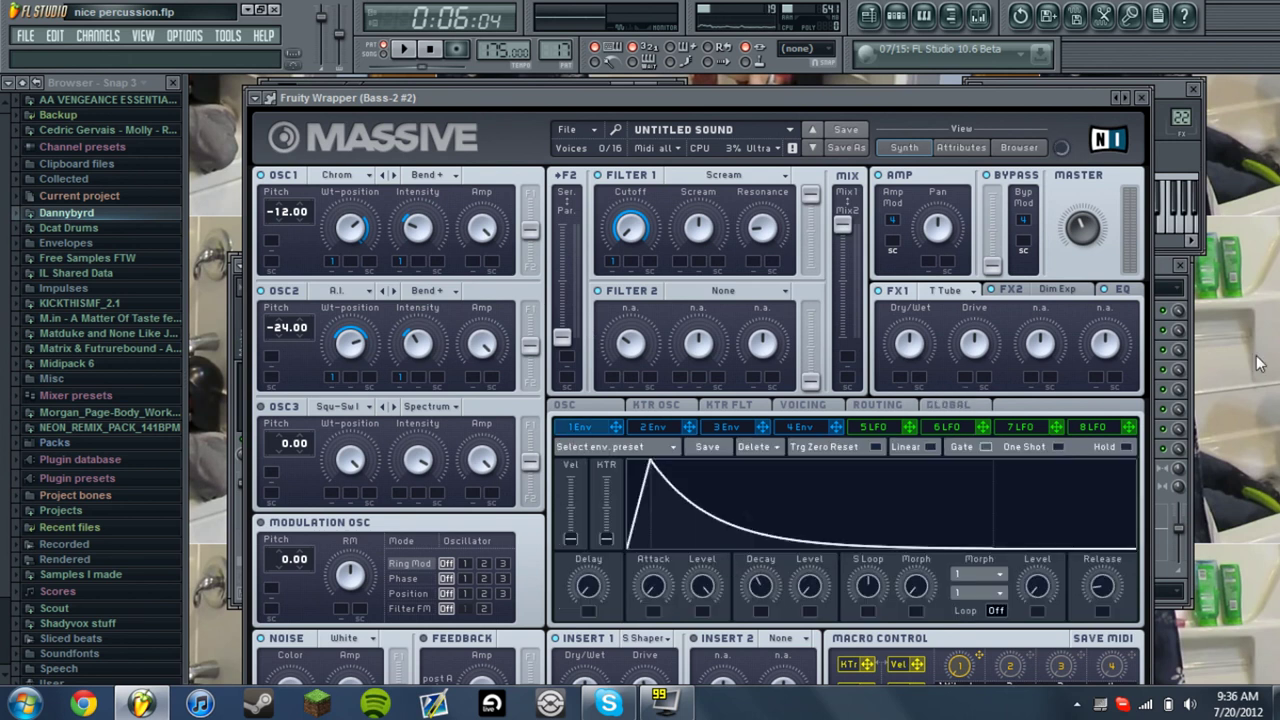
pyautogui.press('x')
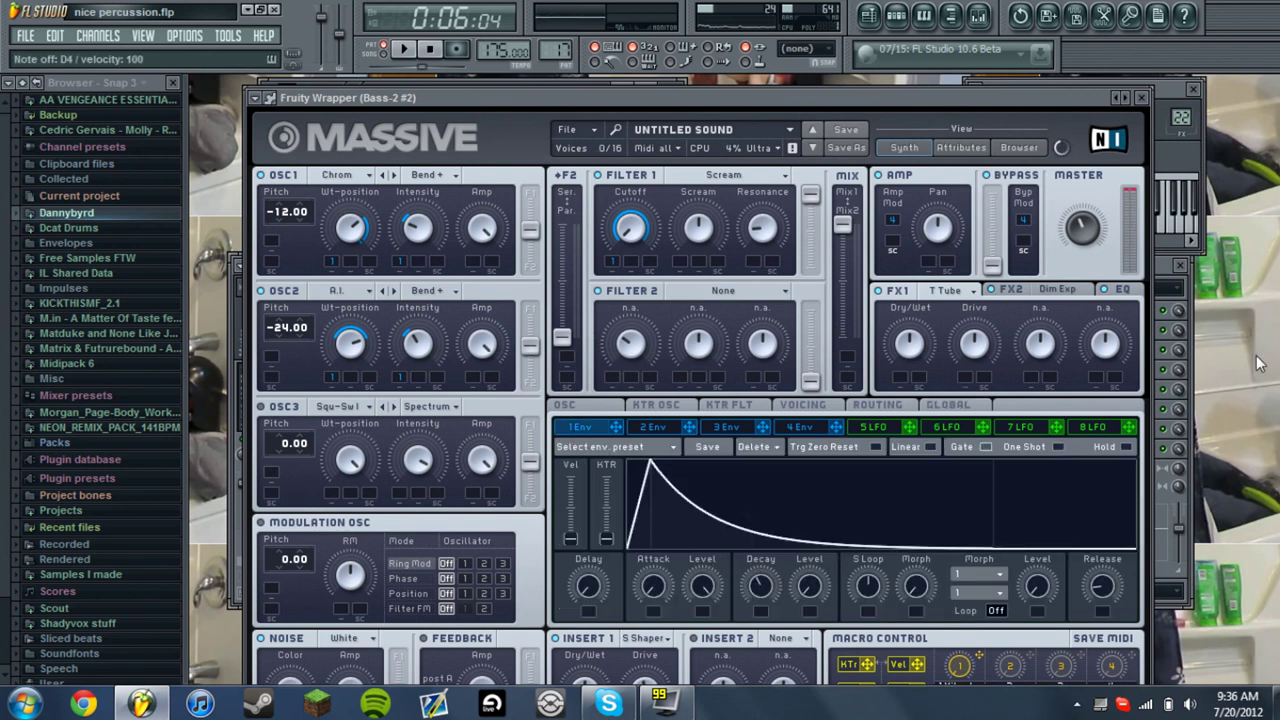
pyautogui.press('x')
pyautogui.press('x')
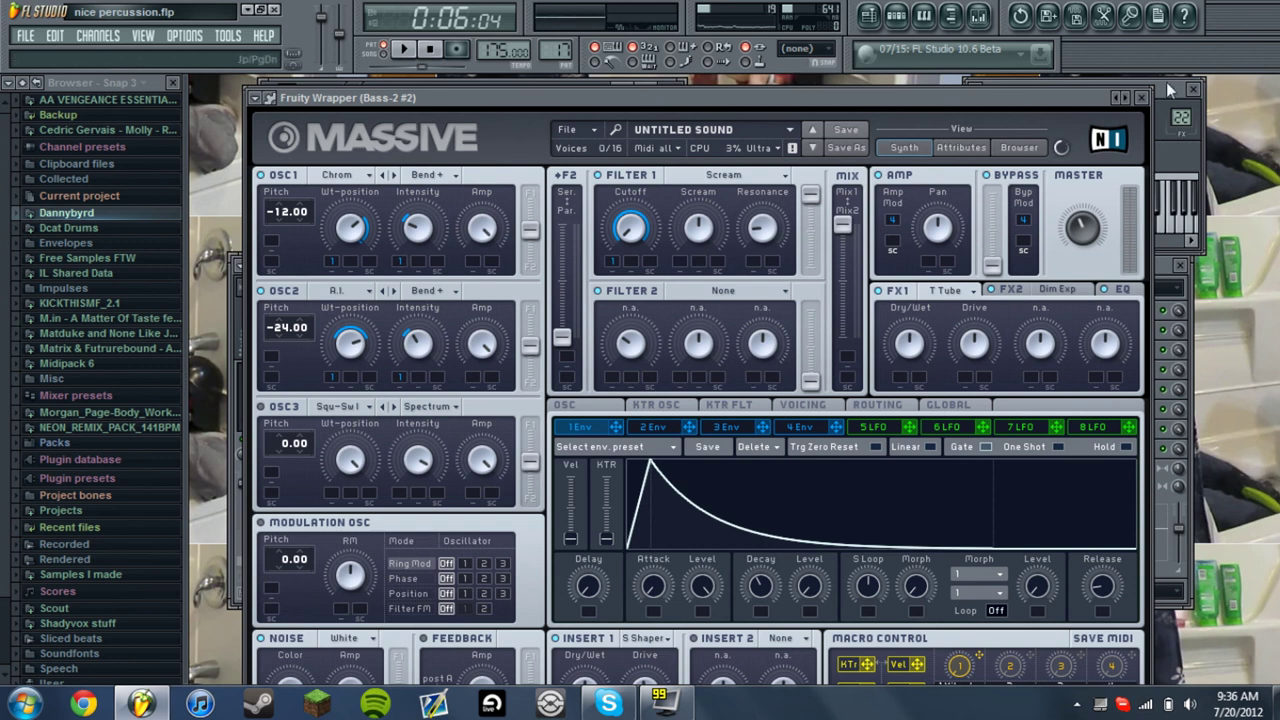
pyautogui.click(1141, 97)
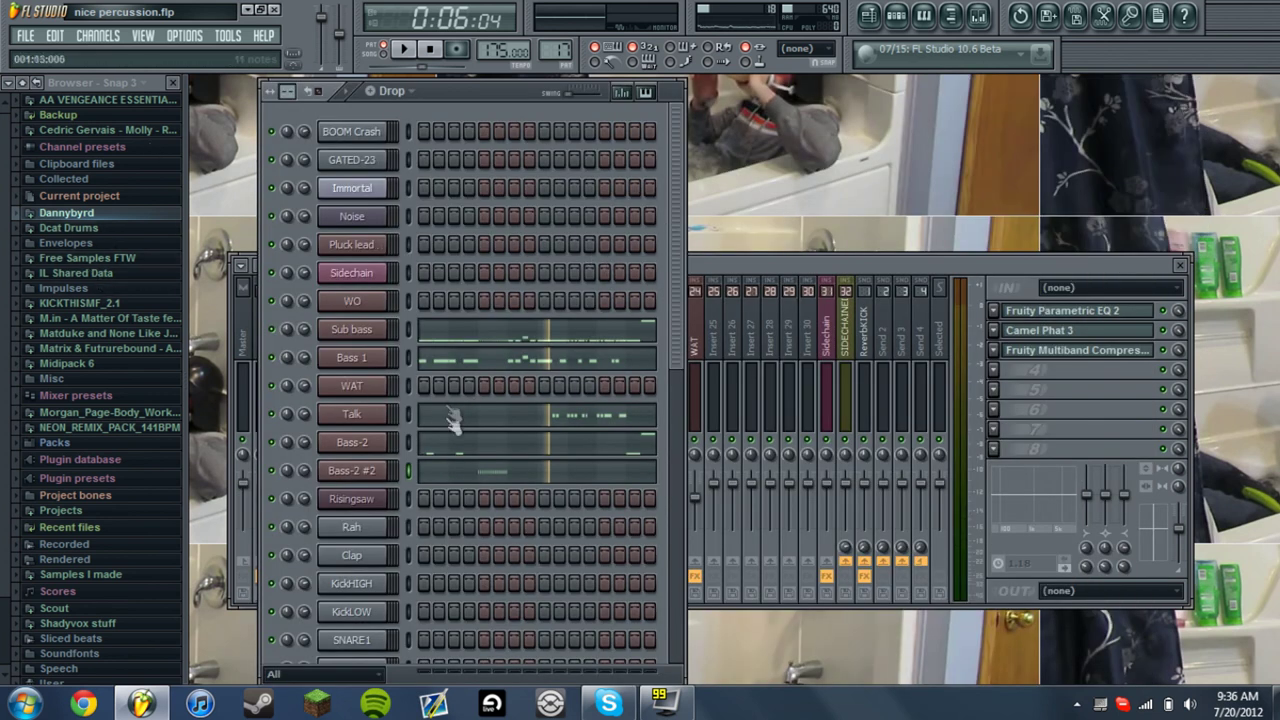
# Open Bass-2 #2's piano roll, play the Drop pattern from bar 3 where its notes begin, and close the piano roll
pyautogui.click(492, 473)
pyautogui.click(958, 128)
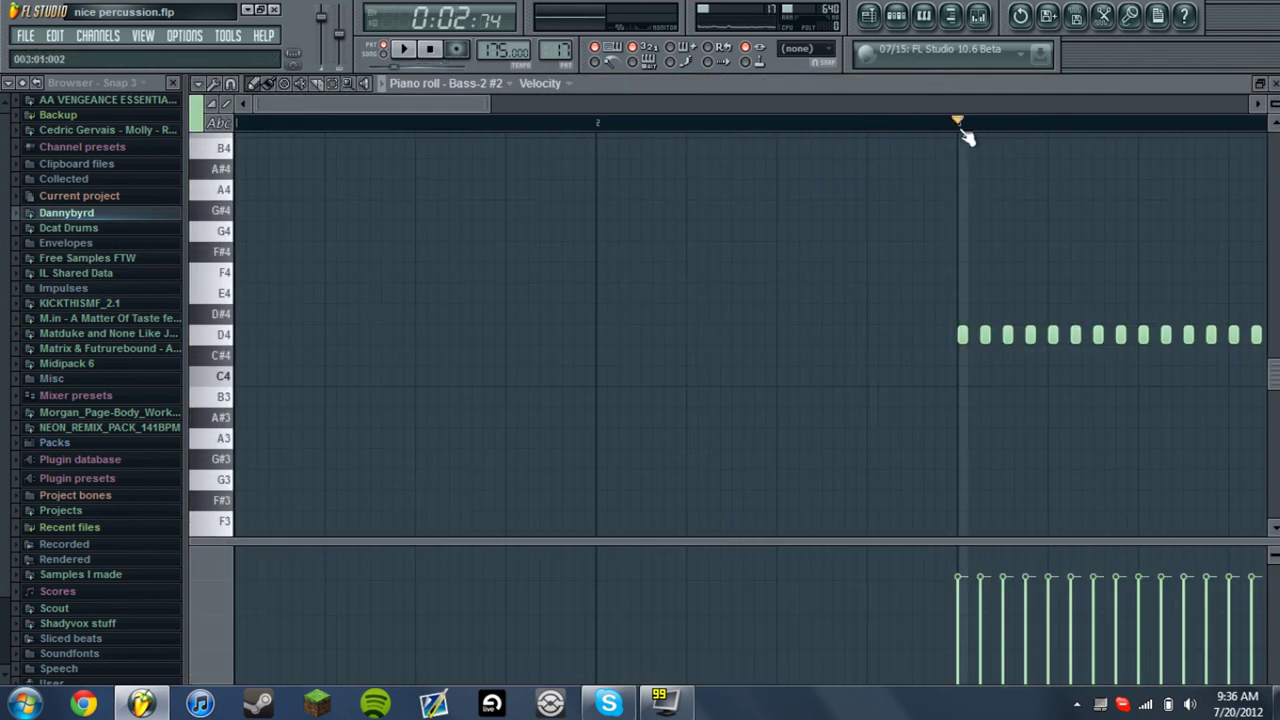
pyautogui.press('space')
pyautogui.moveTo(486, 103); pyautogui.dragTo(1150, 104)
pyautogui.press('space')
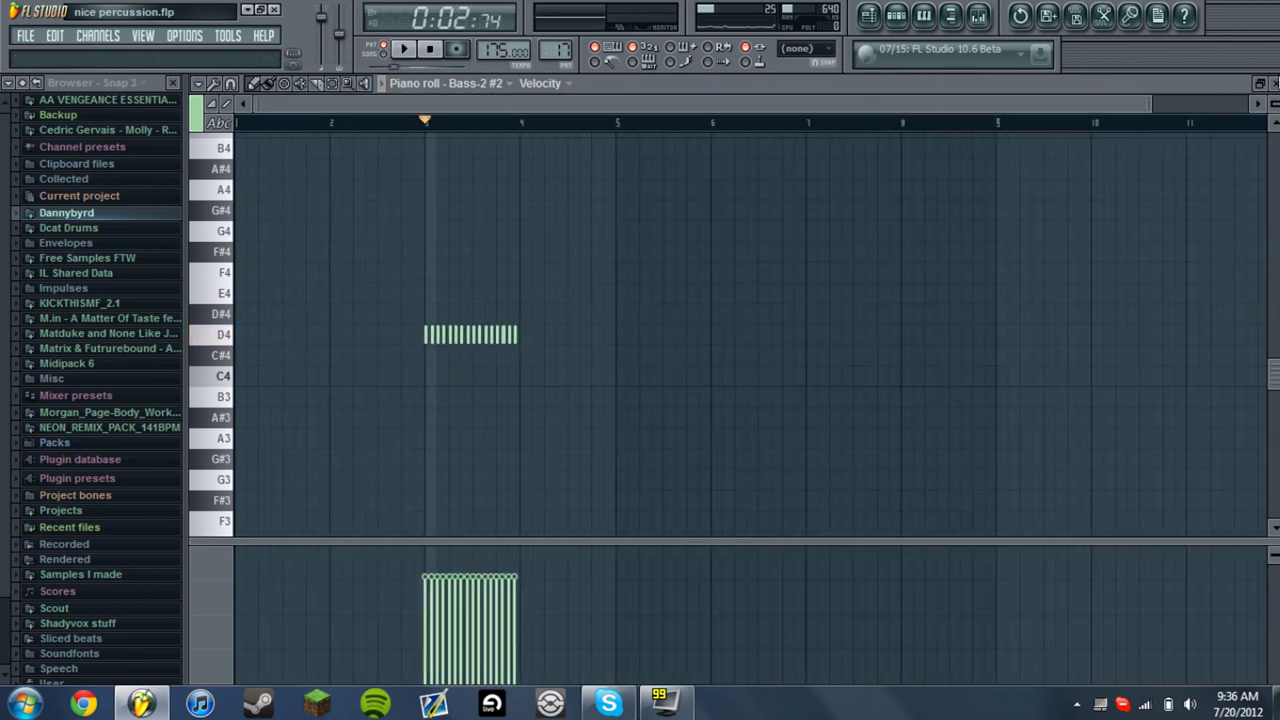
pyautogui.click(1260, 83)
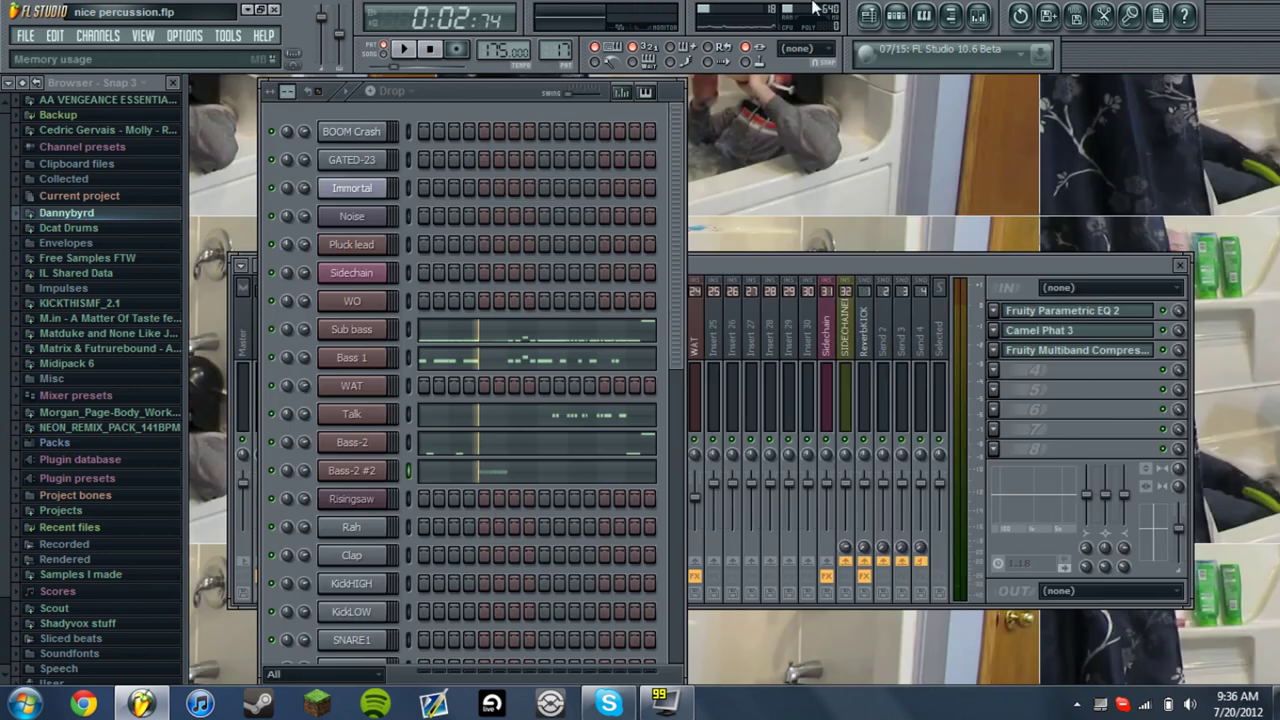
# Inspect the Sidechain track's effects in the mixer, then move the channel rack aside and try notes on the Sidechain channel
pyautogui.click(715, 262)
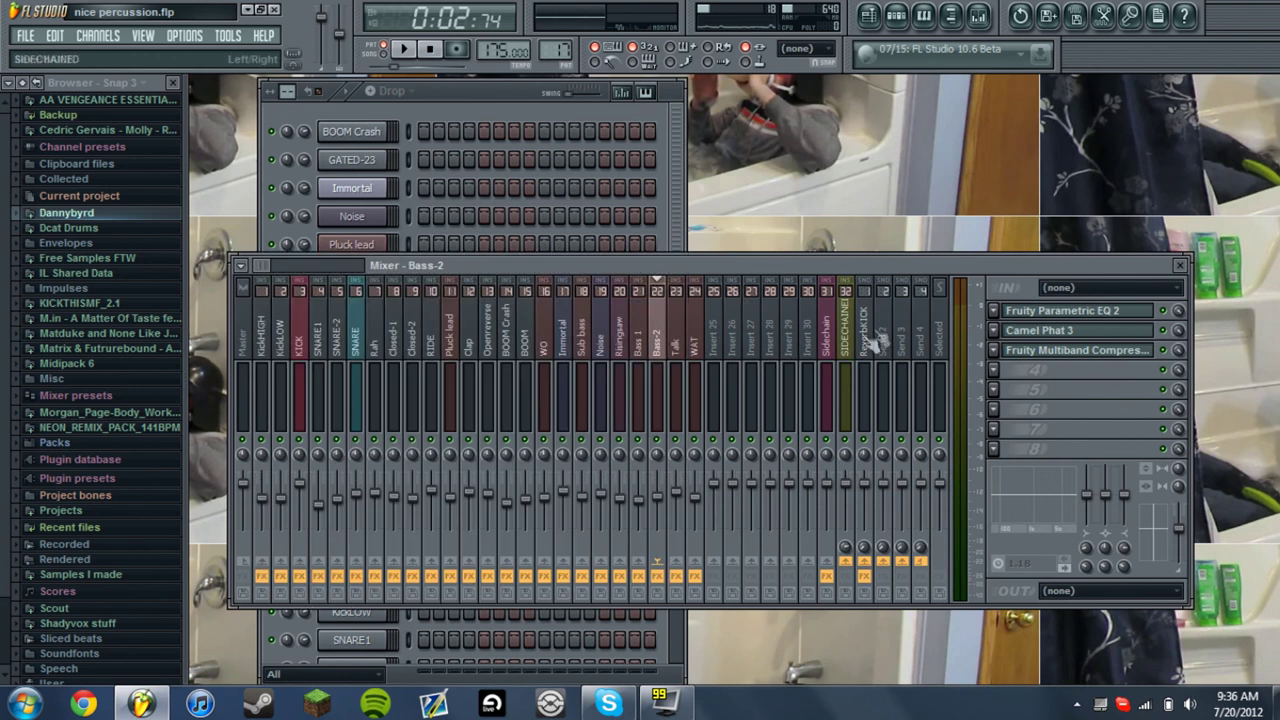
pyautogui.click(855, 361)
pyautogui.click(830, 350)
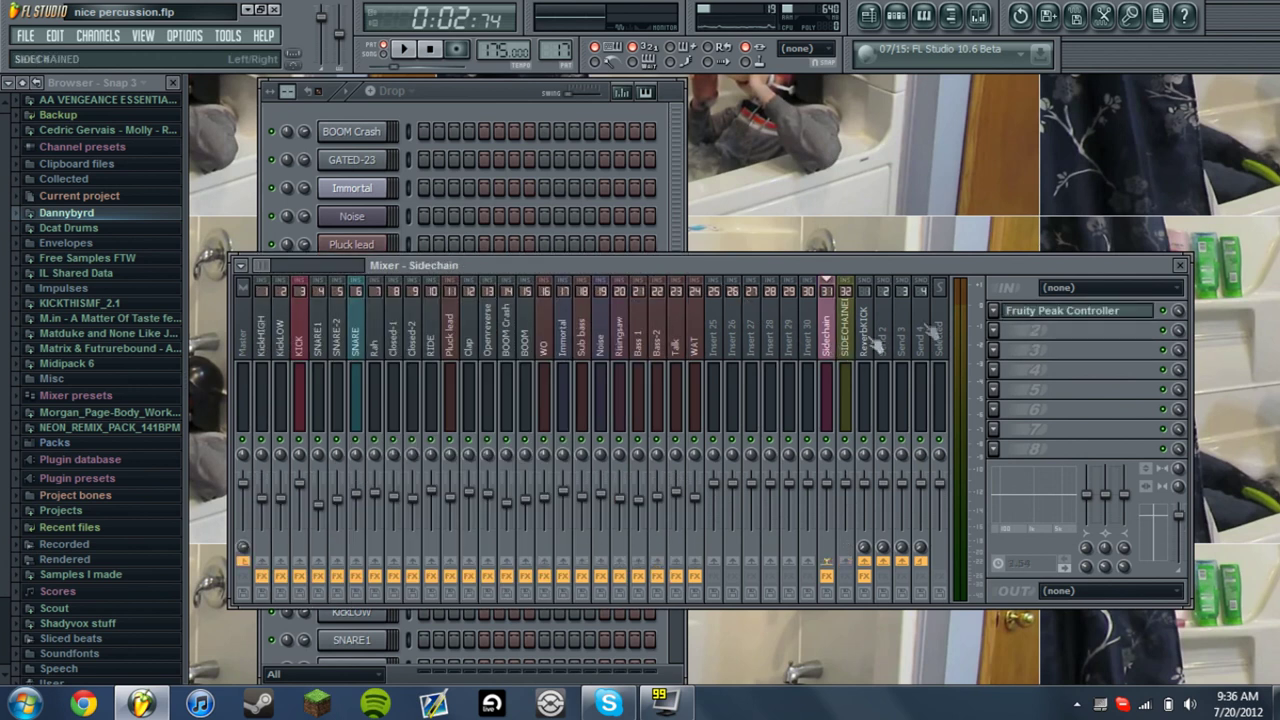
pyautogui.moveTo(452, 108); pyautogui.dragTo(407, 98)
pyautogui.press('q')
pyautogui.press('q')
pyautogui.press('q')
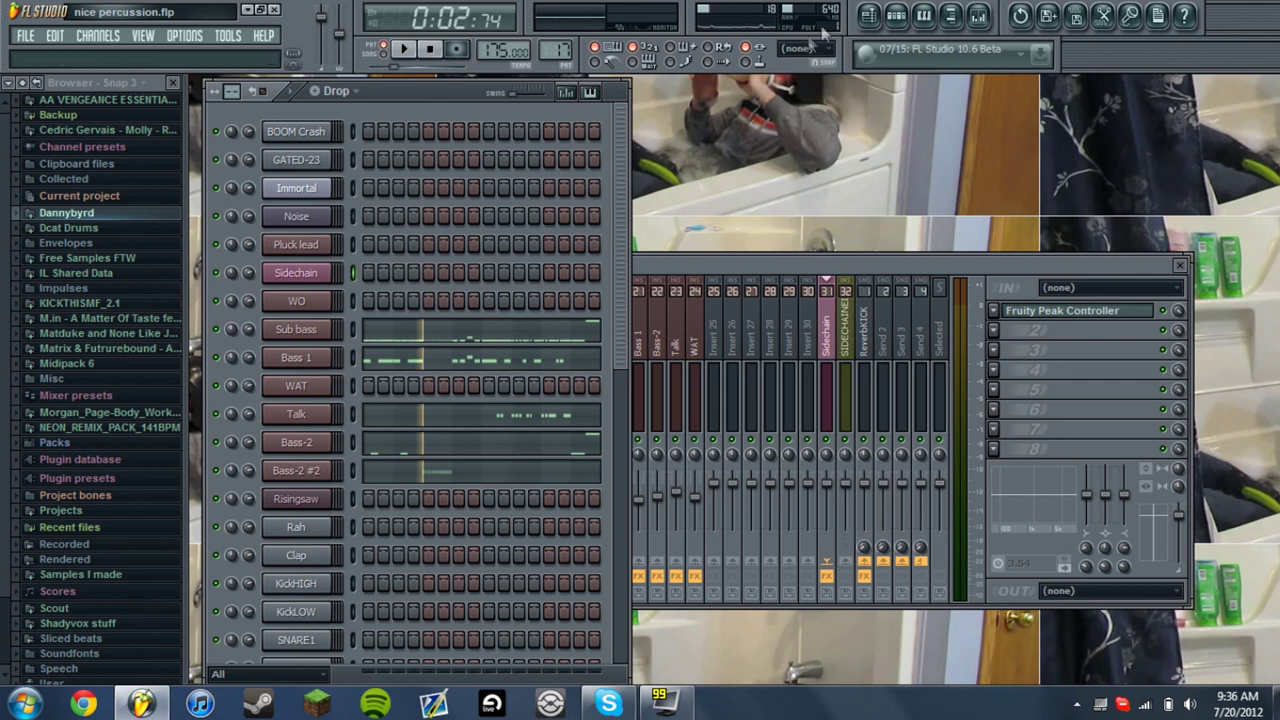
# Open the playlist and play the song from bar 45 to hear the break it down section, then stop playback
pyautogui.click(889, 16)
pyautogui.click(889, 16)
pyautogui.click(889, 16)
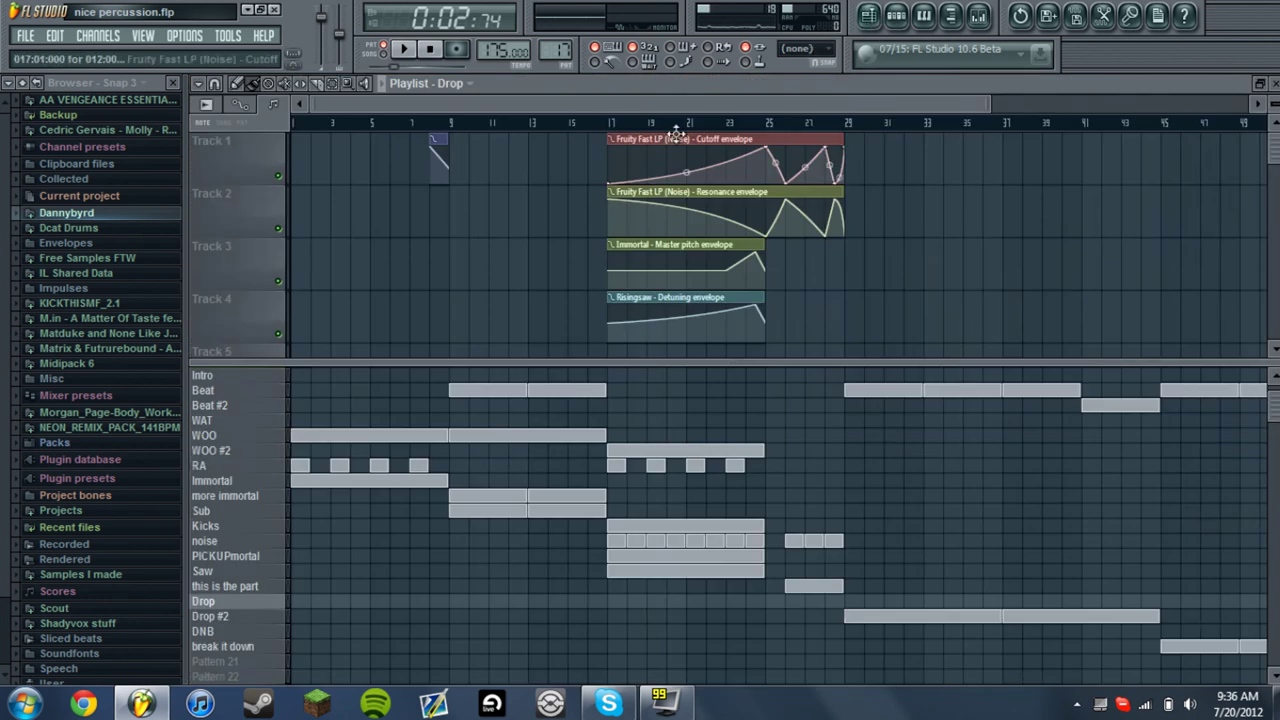
pyautogui.moveTo(818, 106); pyautogui.dragTo(962, 260)
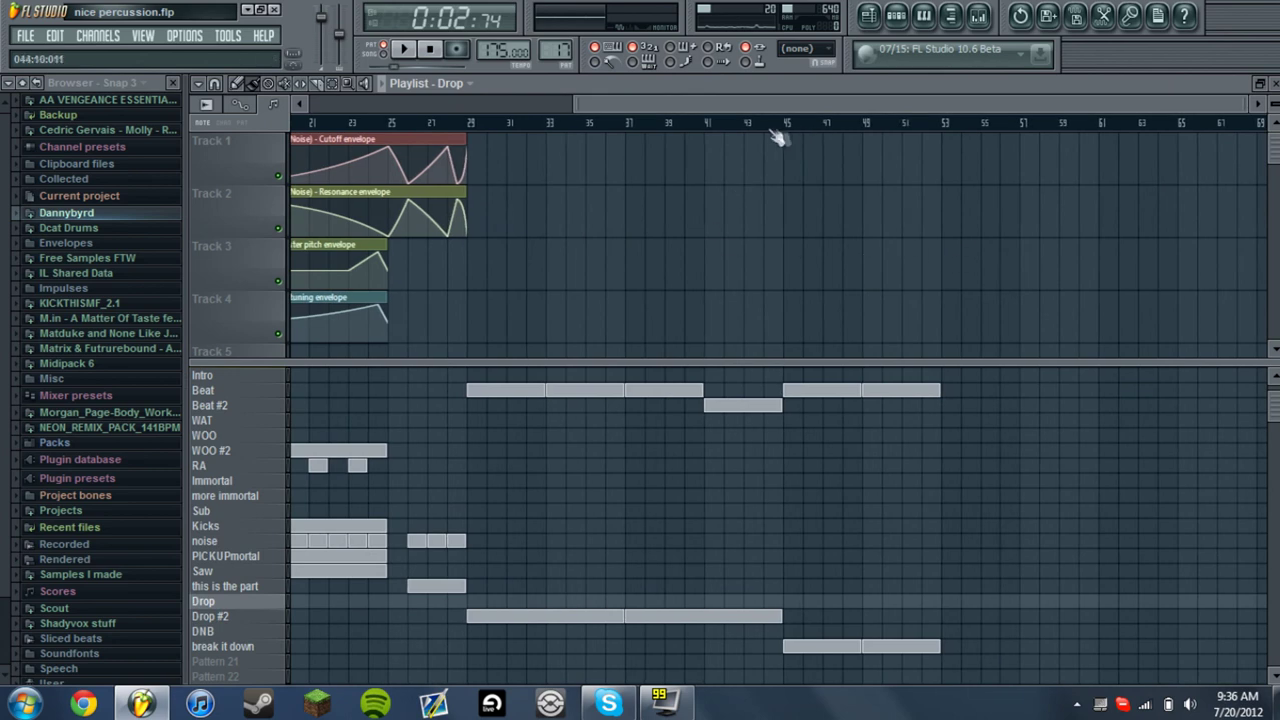
pyautogui.moveTo(696, 97); pyautogui.dragTo(706, 245)
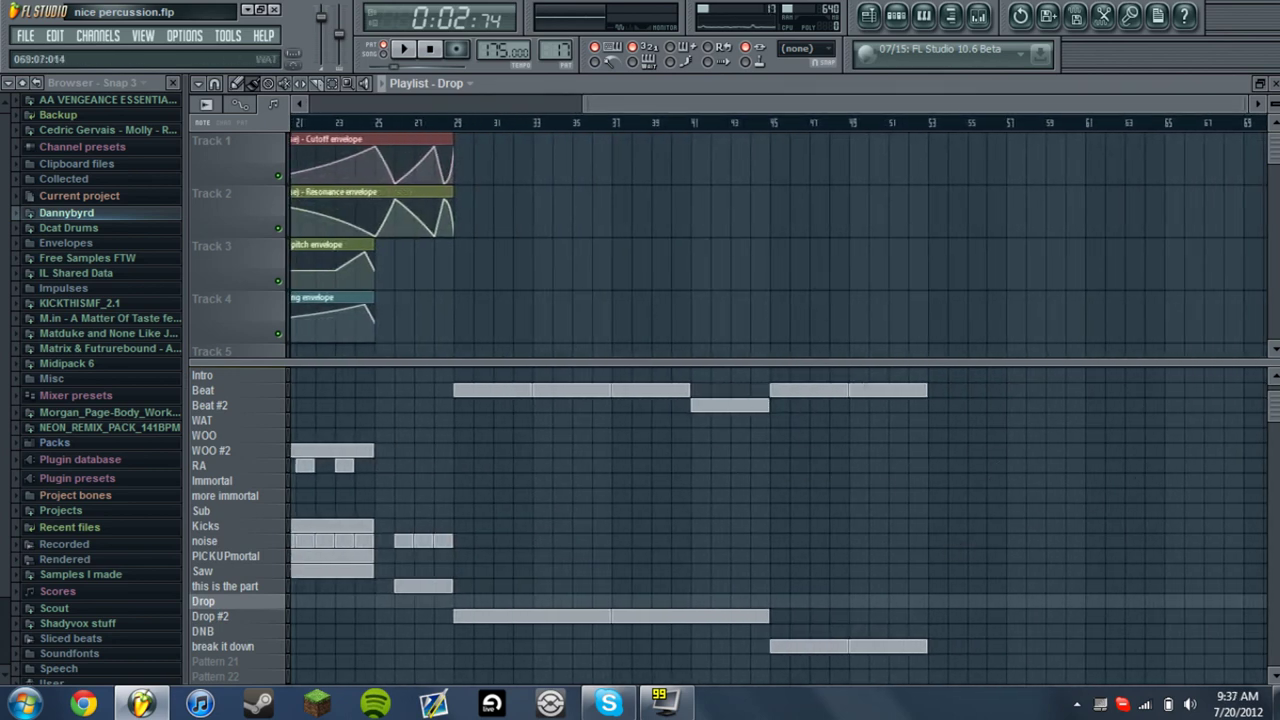
pyautogui.click(783, 134)
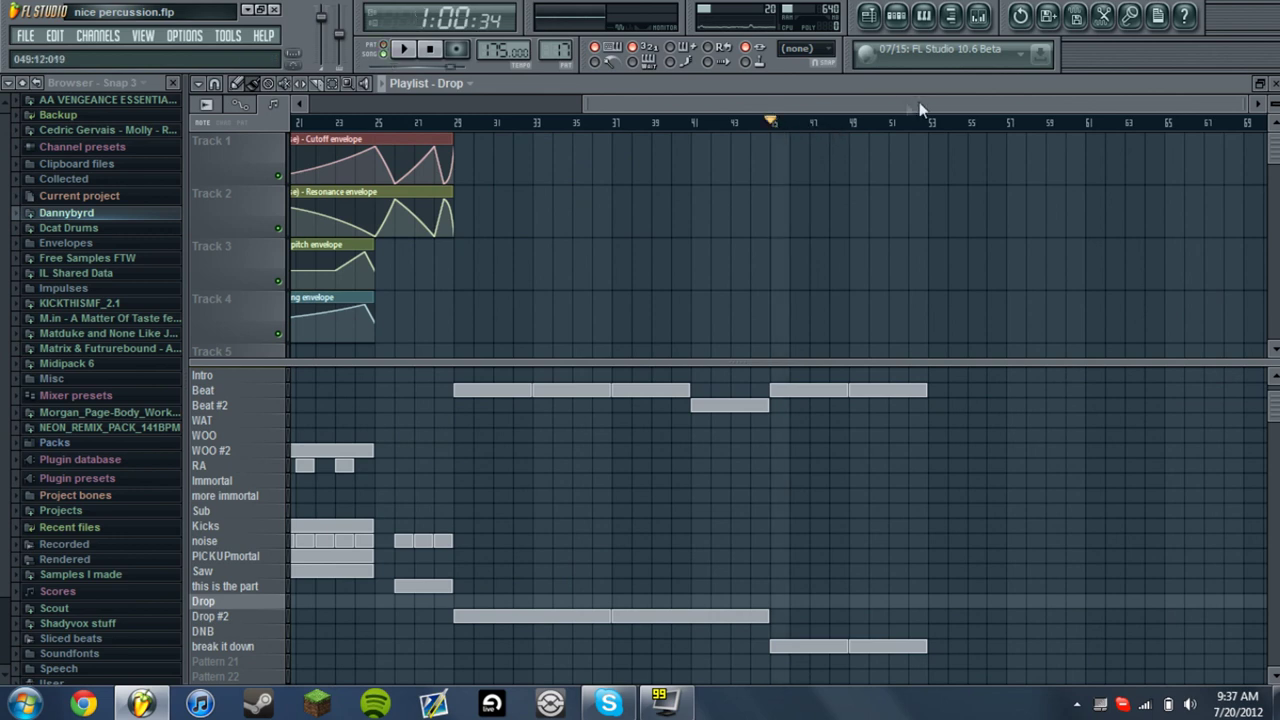
pyautogui.press('space')
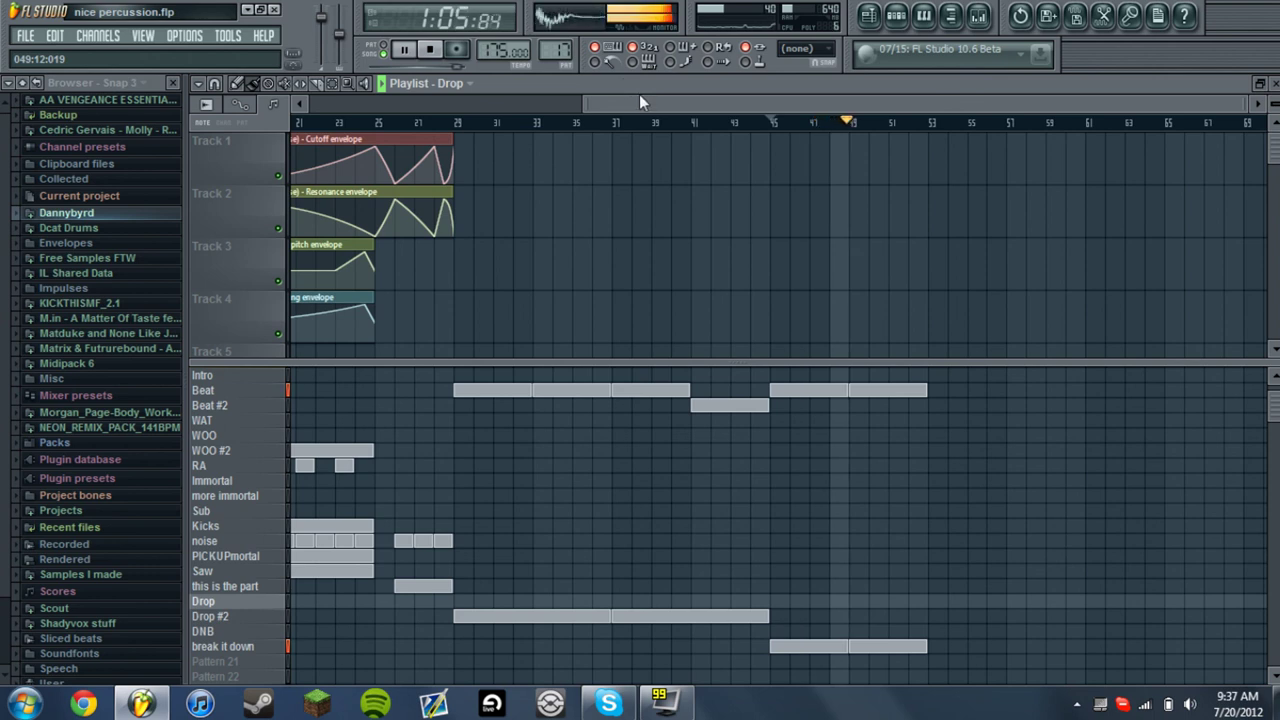
pyautogui.press('space')
pyautogui.moveTo(623, 105); pyautogui.dragTo(353, 106)
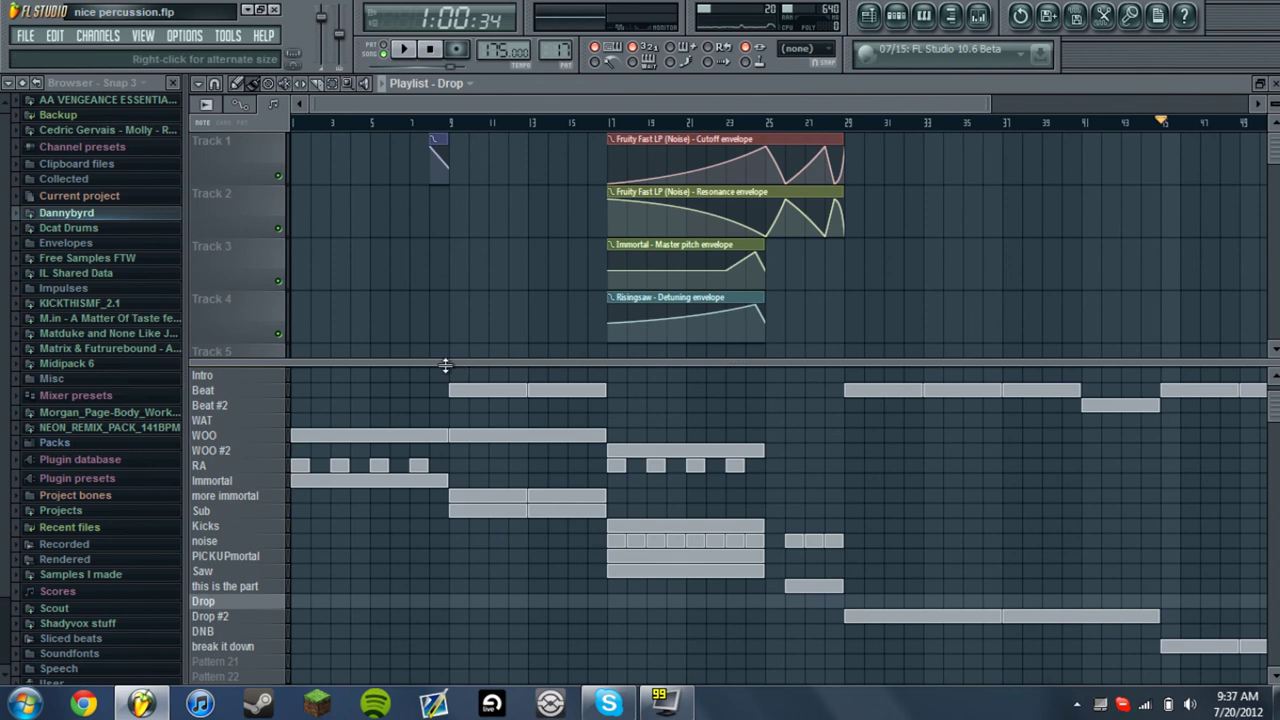